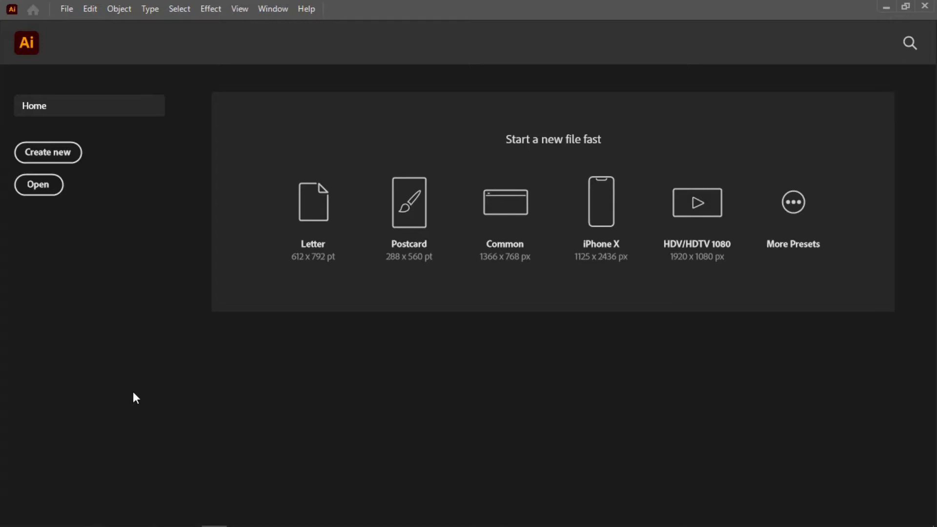
# Switch the workspace to Essentials Classic
pyautogui.click(274, 5)
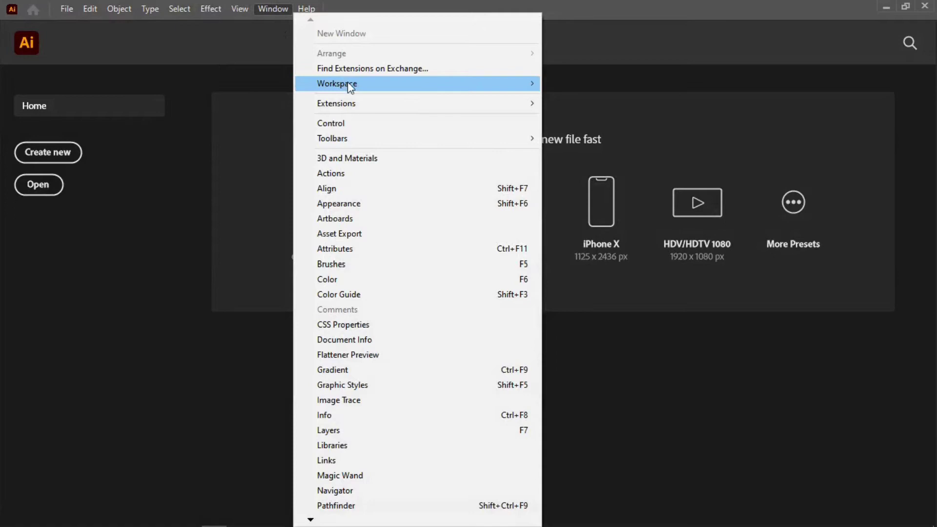
pyautogui.moveTo(388, 85)
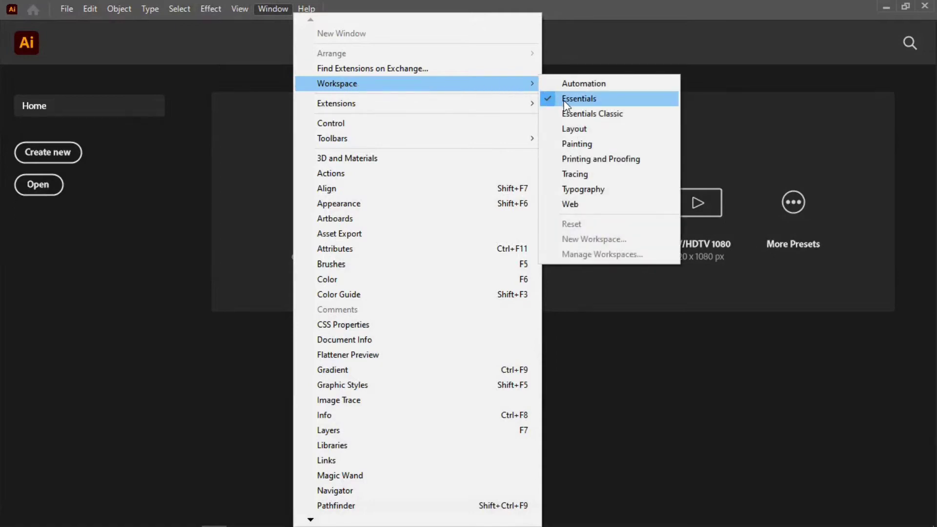
pyautogui.click(591, 113)
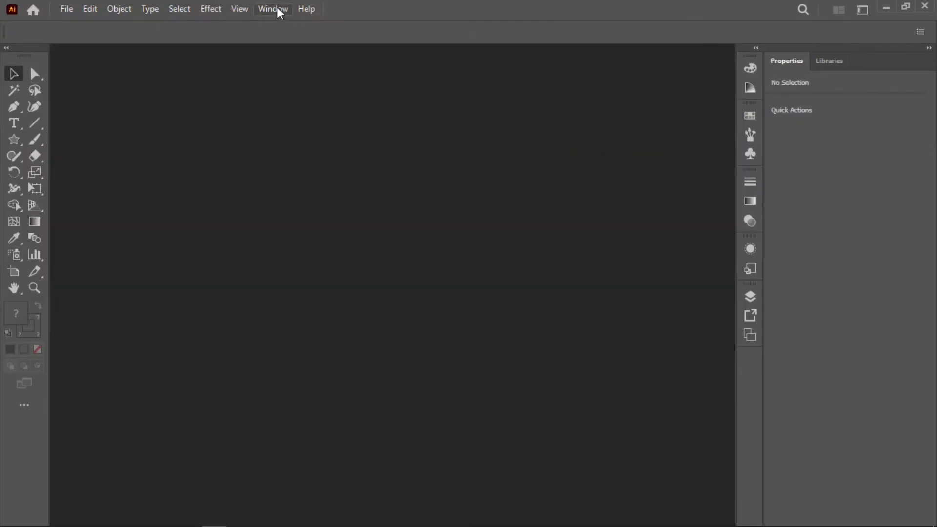
# Switch the workspace back to Essentials and reset it to its default layout
pyautogui.click(277, 9)
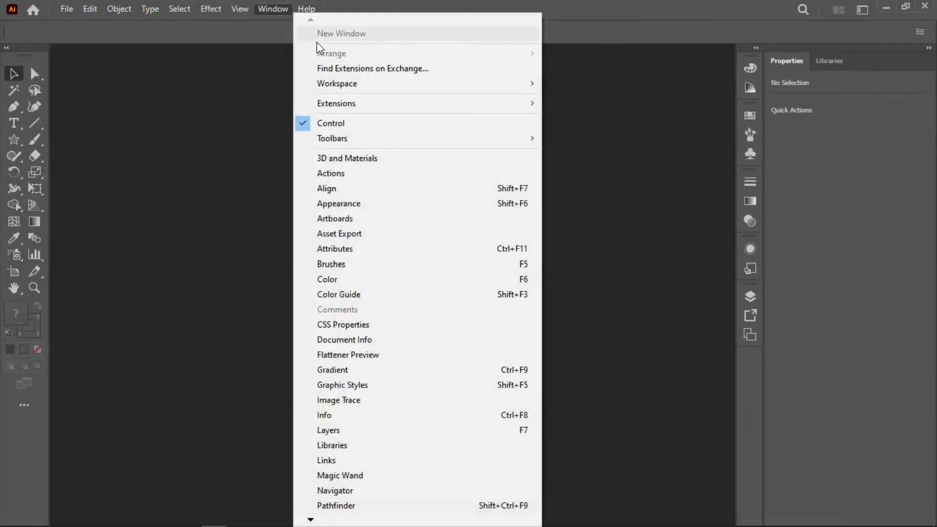
pyautogui.moveTo(406, 89)
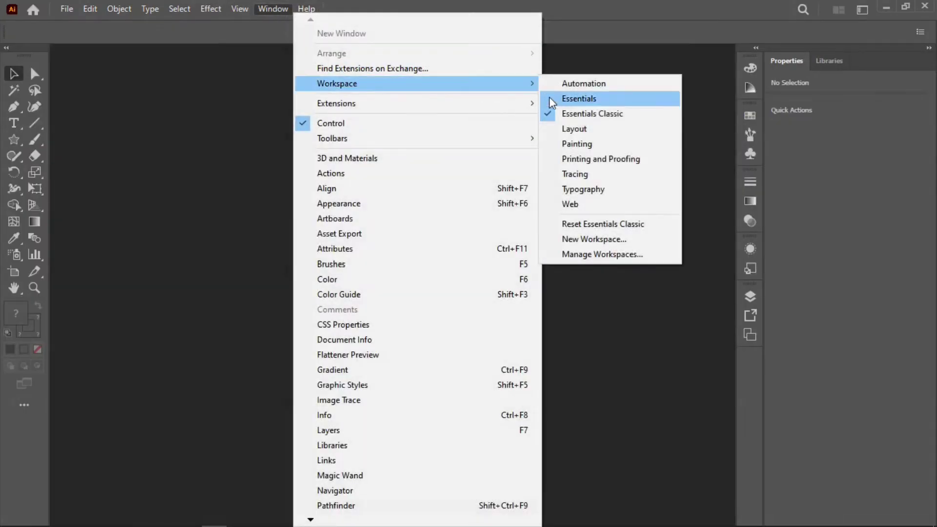
pyautogui.click(569, 99)
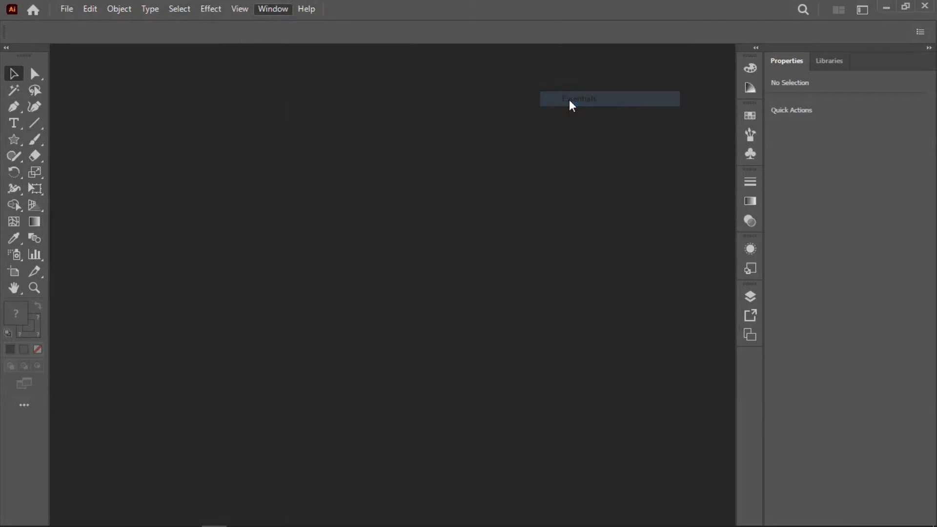
pyautogui.click(282, 12)
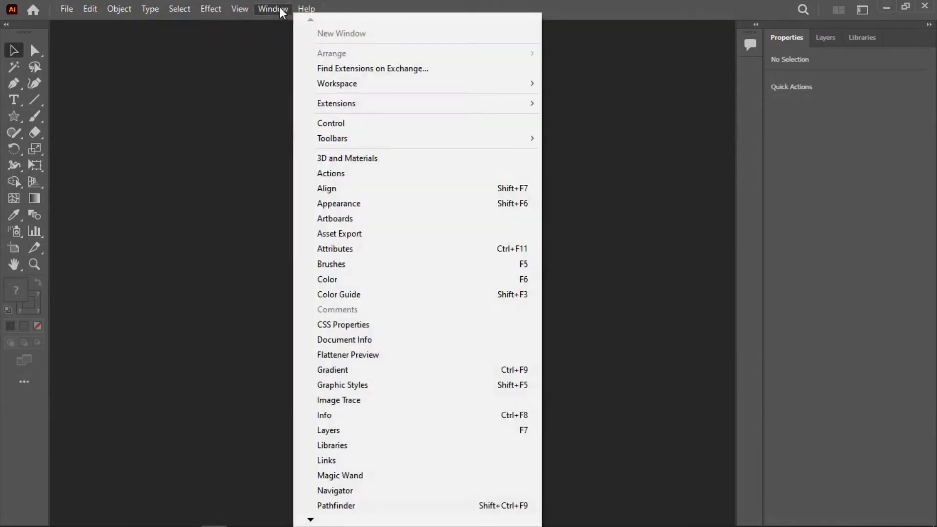
pyautogui.moveTo(419, 87)
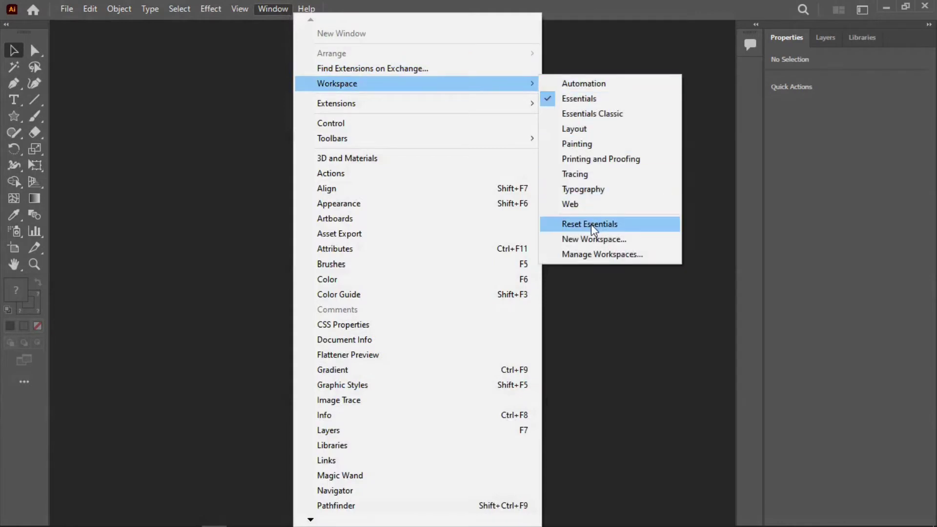
pyautogui.click(591, 224)
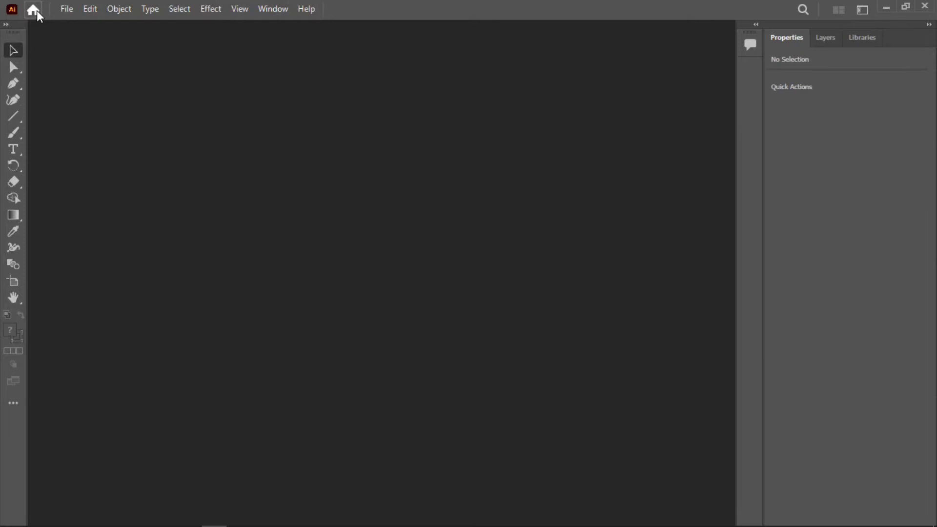
# Return to the home screen and start a new document based on the Print presets, with Letter selected
pyautogui.press('Tab')
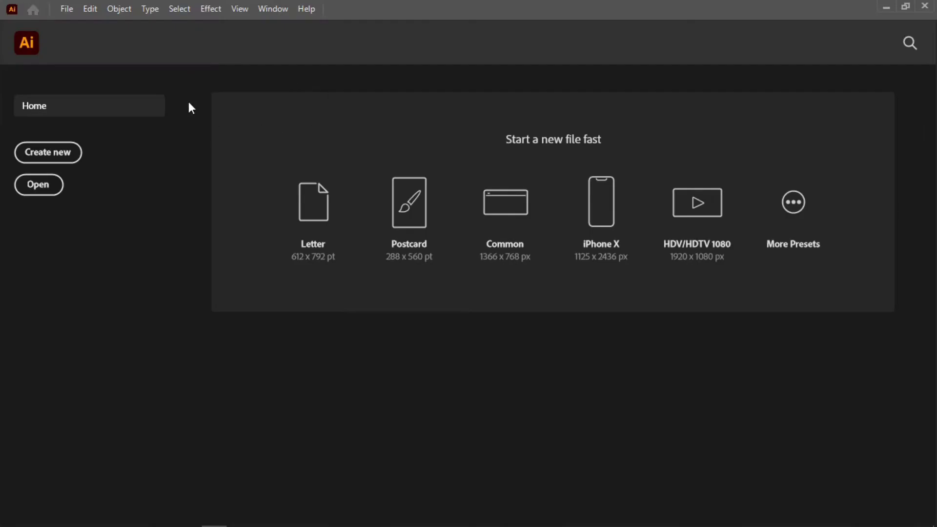
pyautogui.click(57, 157)
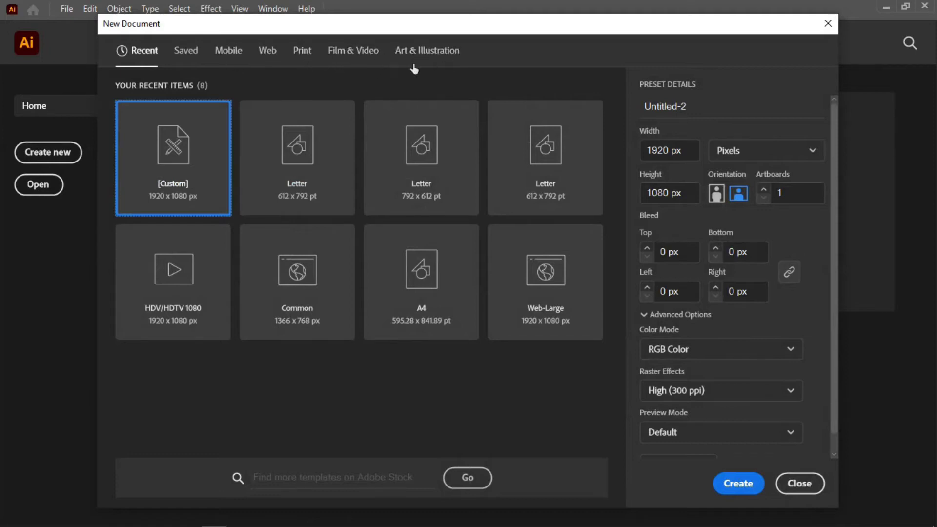
pyautogui.click(313, 55)
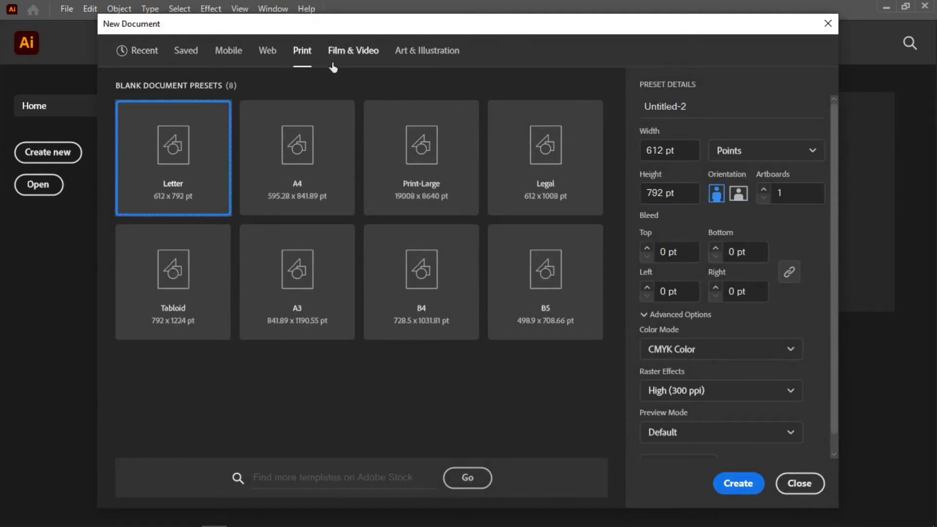
# Name the new document TEST
pyautogui.click(699, 104)
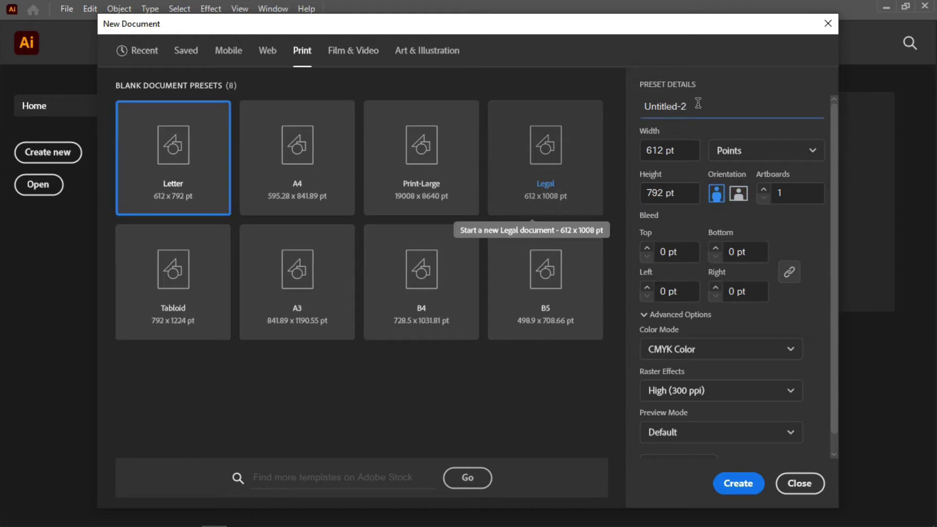
pyautogui.press('BackSpace')
pyautogui.press('BackSpace')
pyautogui.press('BackSpace')
pyautogui.press('BackSpace')
pyautogui.press('BackSpace')
pyautogui.press('BackSpace')
pyautogui.press('BackSpace')
pyautogui.press('BackSpace')
pyautogui.press('BackSpace')
pyautogui.press('BackSpace')
pyautogui.write('TEST')
# Change the document's units to Pixels and set its width to 1920 px
pyautogui.click(792, 160)
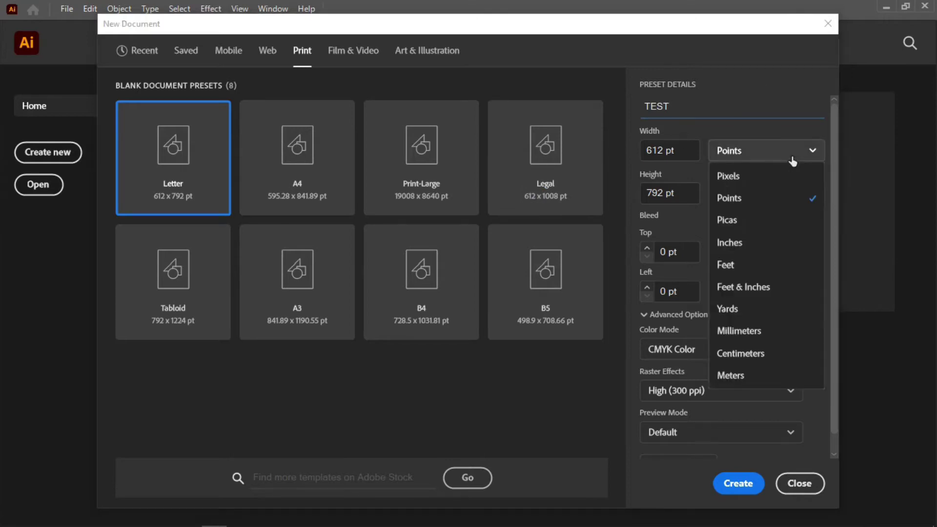
pyautogui.click(778, 180)
pyautogui.click(686, 147)
pyautogui.press('BackSpace')
pyautogui.press('BackSpace')
pyautogui.press('BackSpace')
pyautogui.press('BackSpace')
pyautogui.press('BackSpace')
pyautogui.press('BackSpace')
pyautogui.write('1')
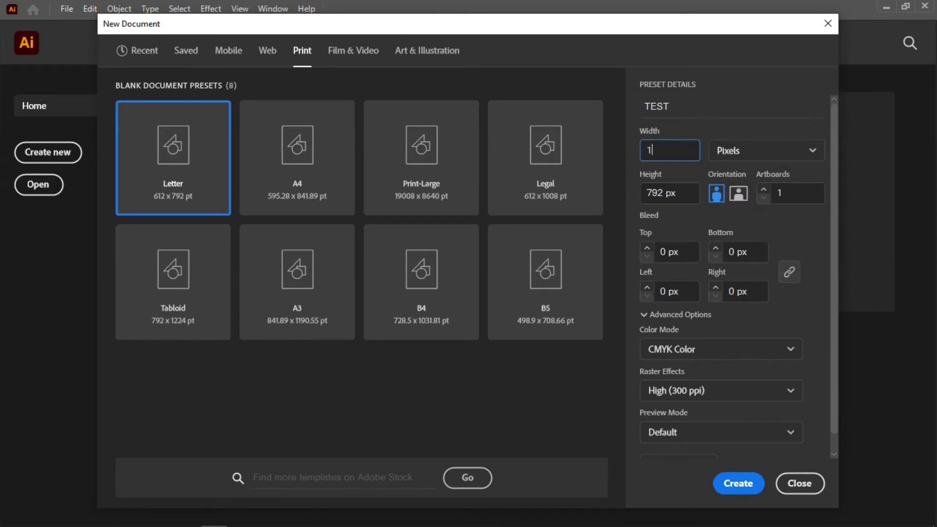
pyautogui.write('920')
# Set the new document's height to 1080 px
pyautogui.click(678, 192)
pyautogui.press('BackSpace')
pyautogui.press('BackSpace')
pyautogui.press('BackSpace')
pyautogui.press('BackSpace')
pyautogui.press('BackSpace')
pyautogui.press('BackSpace')
pyautogui.write('1080')
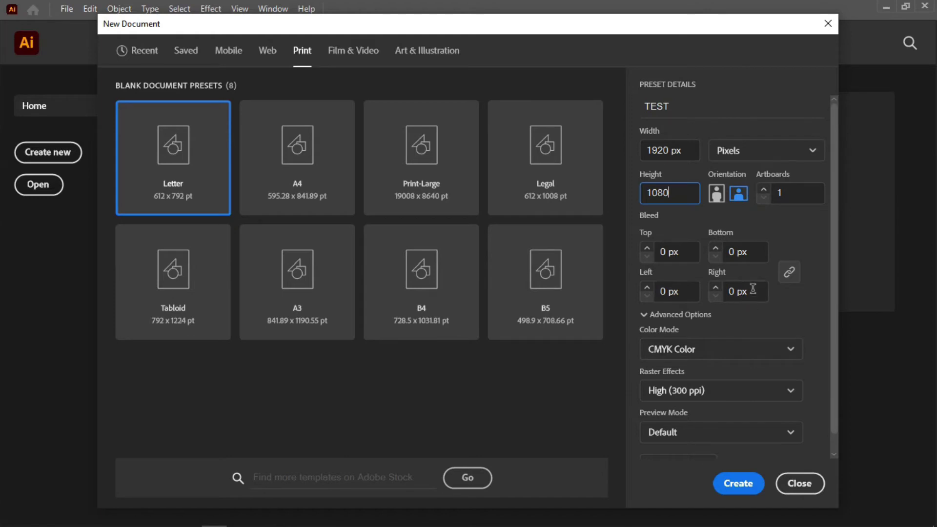
# Set the color mode to RGB Color and create the document
pyautogui.click(774, 349)
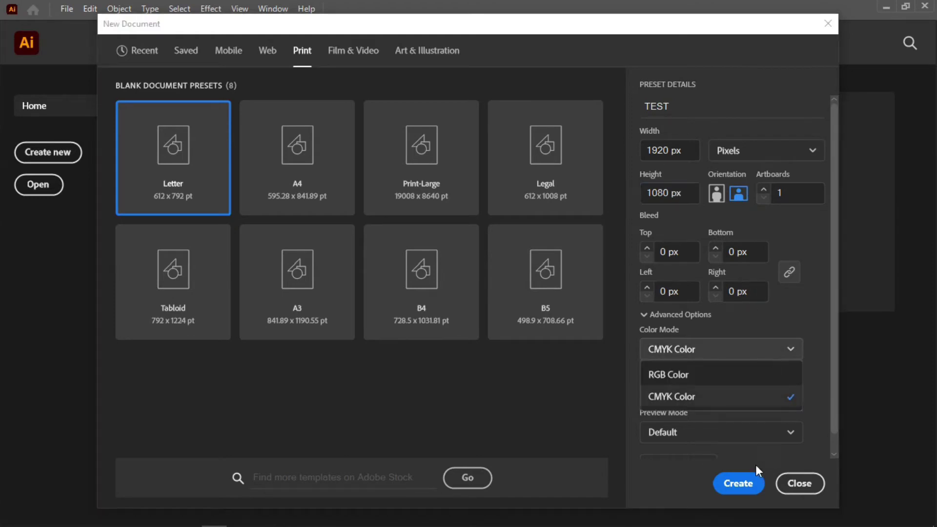
pyautogui.click(738, 378)
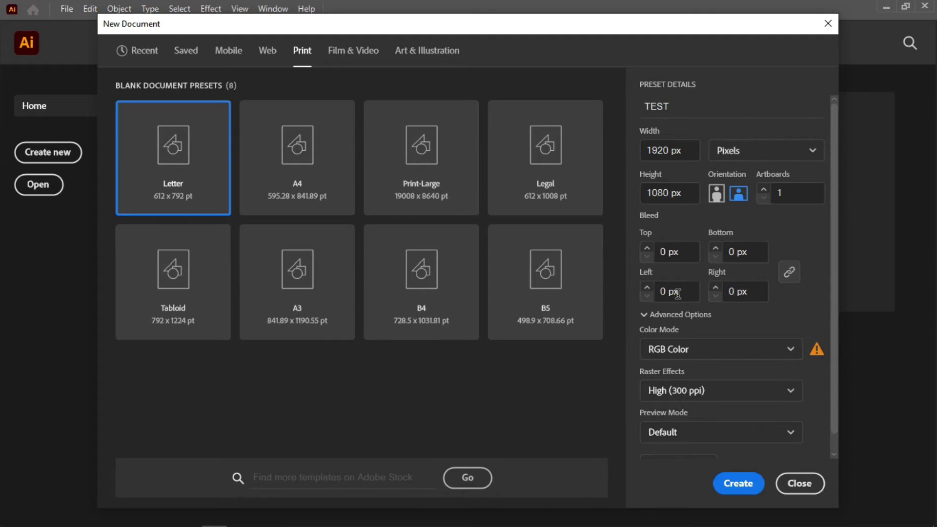
pyautogui.click(735, 489)
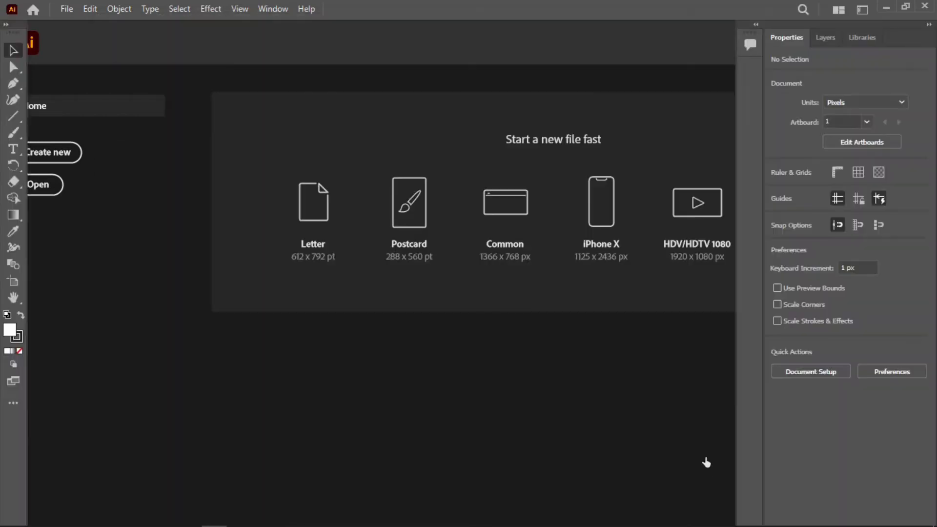
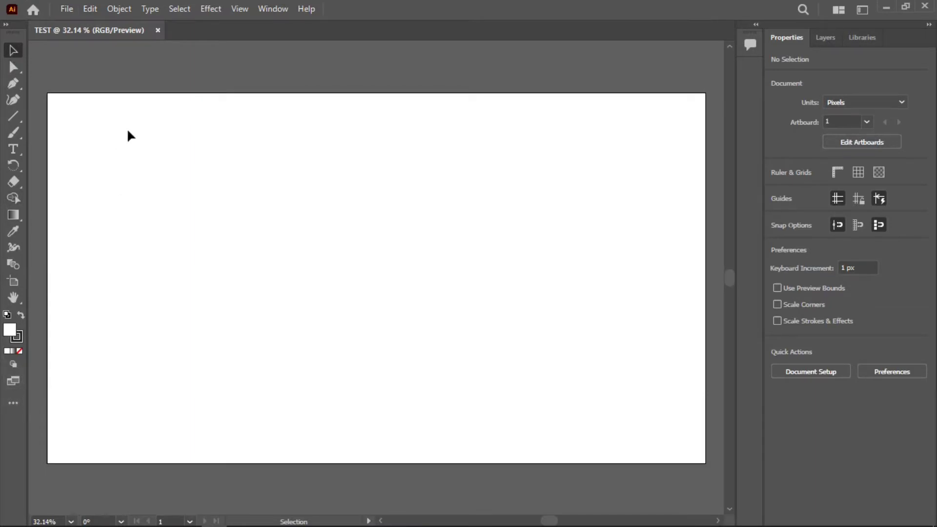
# Show the Control bar and take a brief look at the full collection of available tools
pyautogui.click(275, 10)
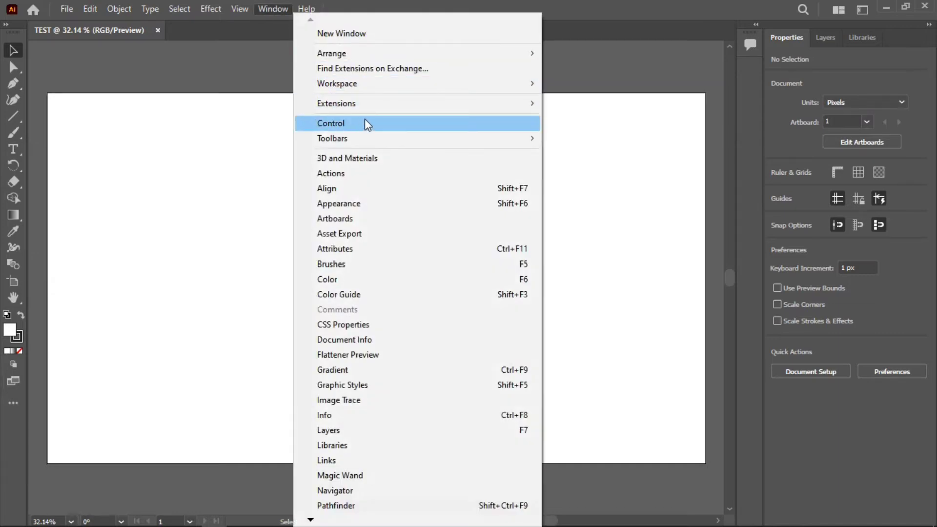
pyautogui.click(371, 125)
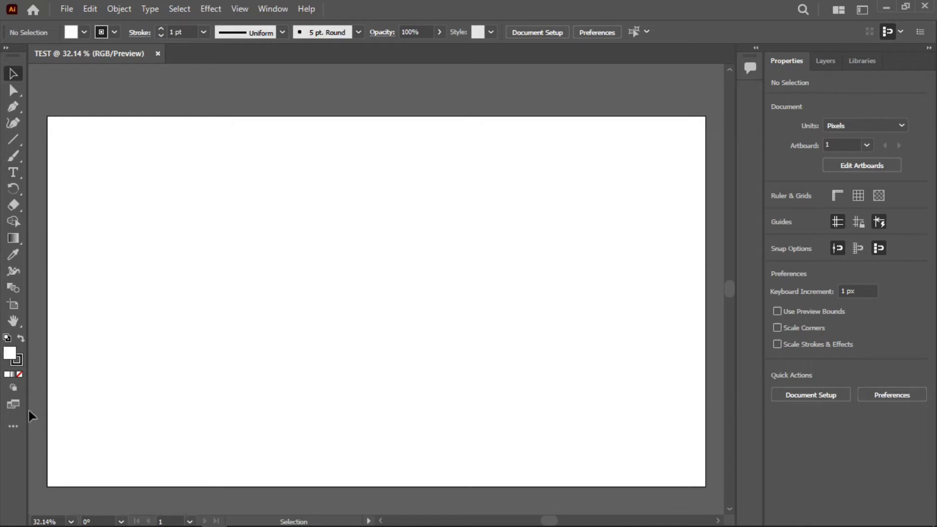
pyautogui.click(16, 425)
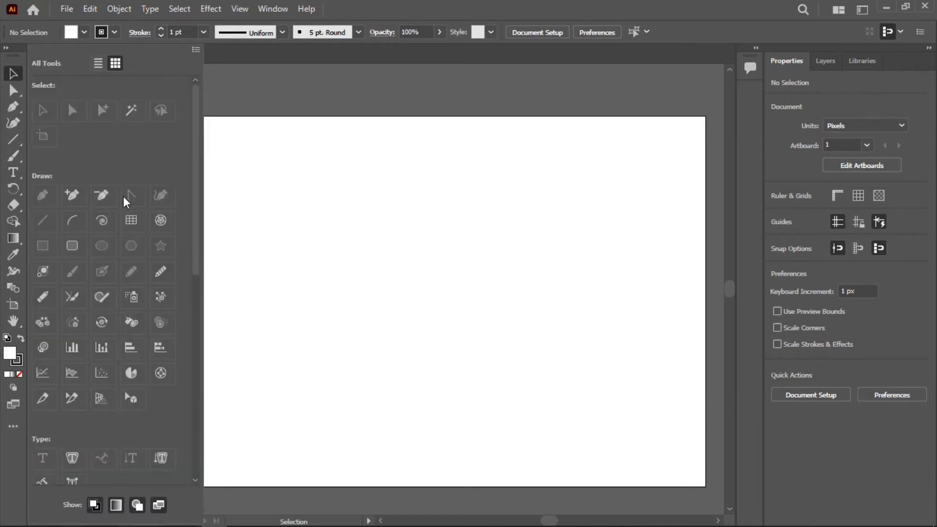
pyautogui.click(12, 426)
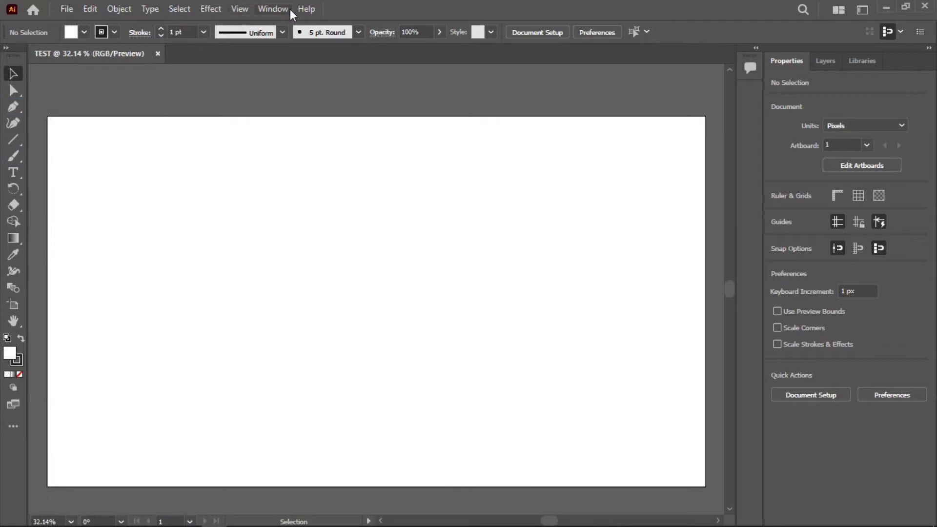
# Switch the tool set from Basic to the Advanced toolbar
pyautogui.click(272, 9)
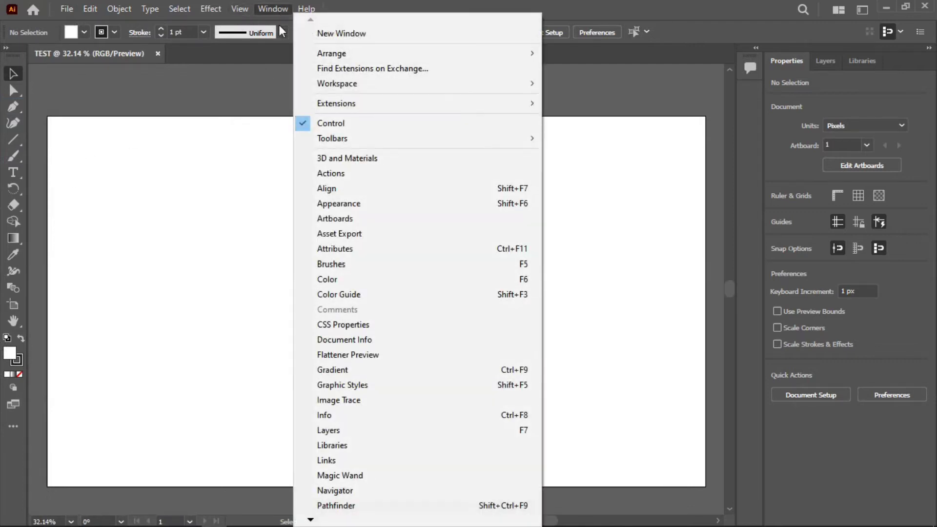
pyautogui.moveTo(352, 138)
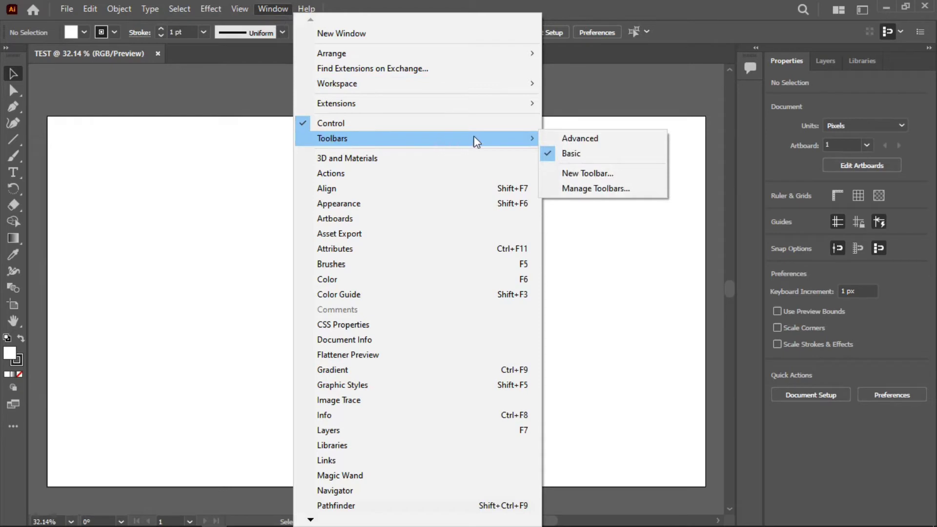
pyautogui.click(587, 140)
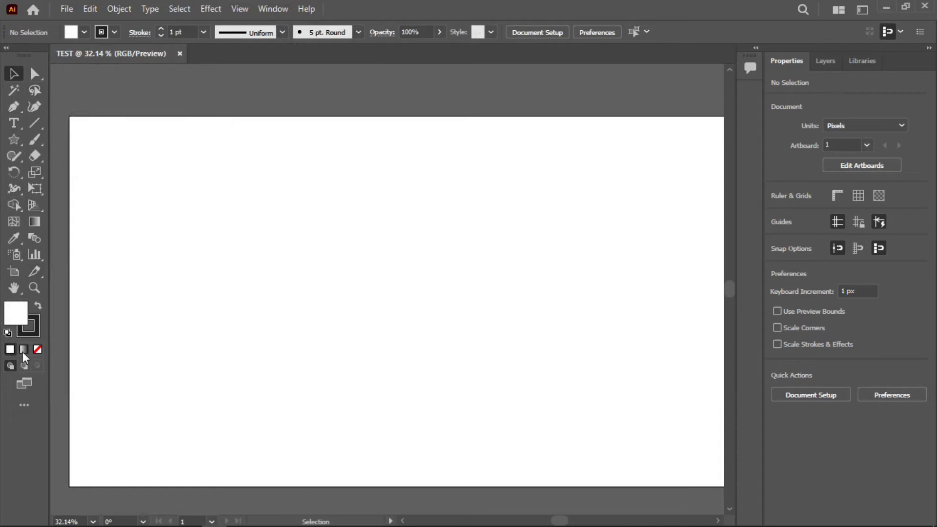
# Switch the toolbar to the Basic set through the options of the All Tools drawer
pyautogui.click(28, 407)
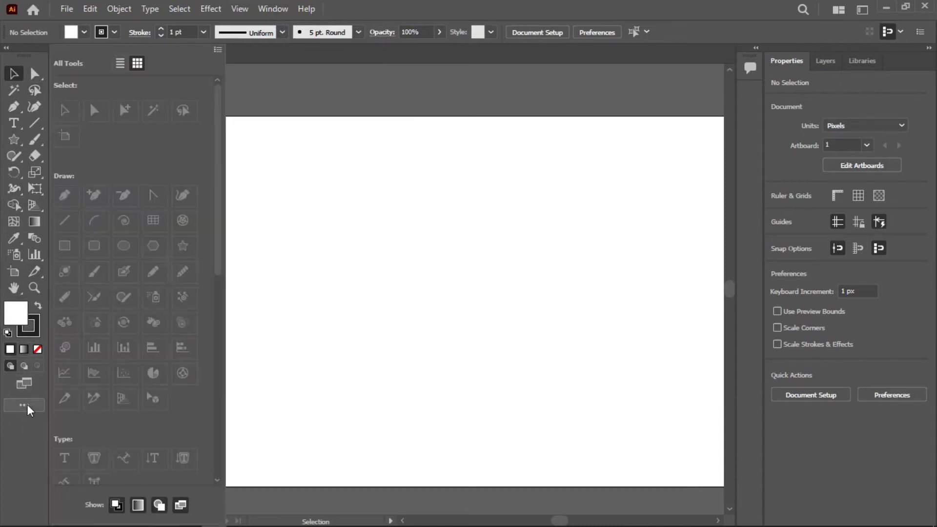
pyautogui.click(218, 50)
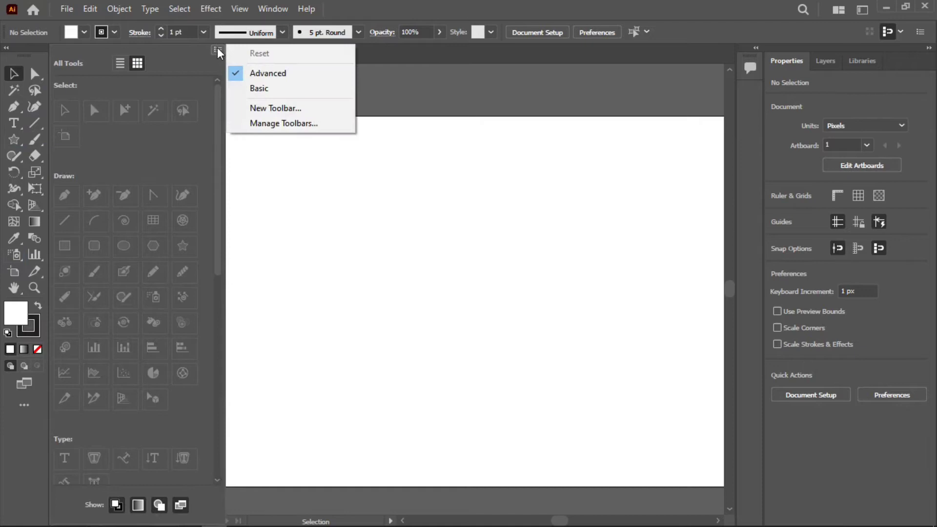
pyautogui.click(266, 89)
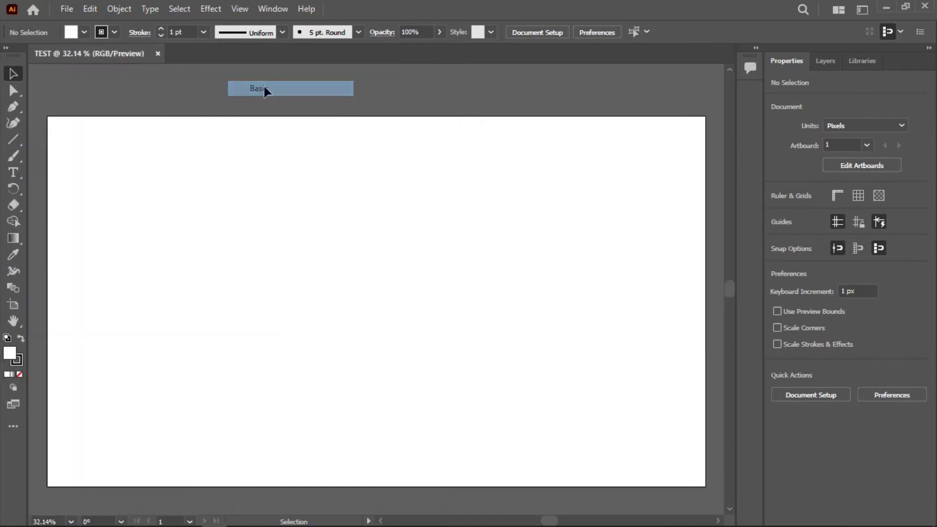
# Switch back to the Advanced toolbar through the All Tools drawer options and collapse it to a single column
pyautogui.click(12, 428)
pyautogui.click(195, 49)
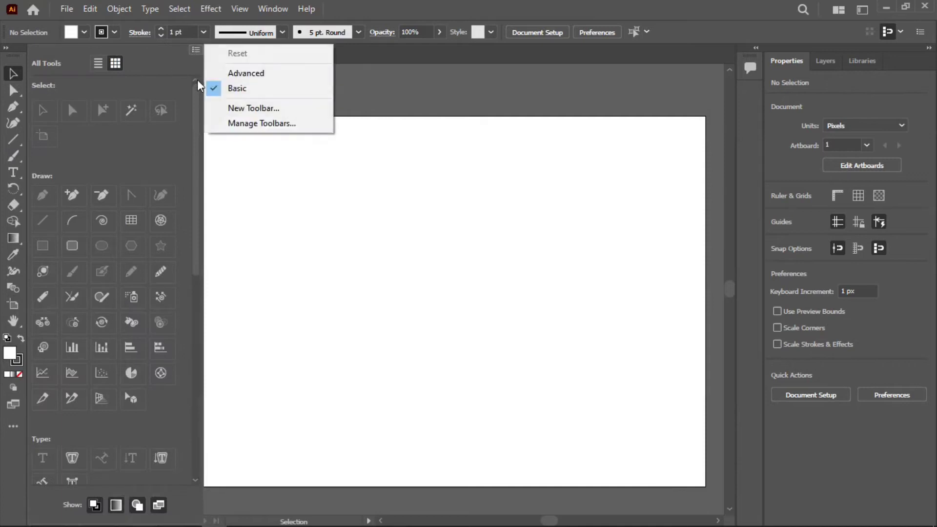
pyautogui.click(236, 74)
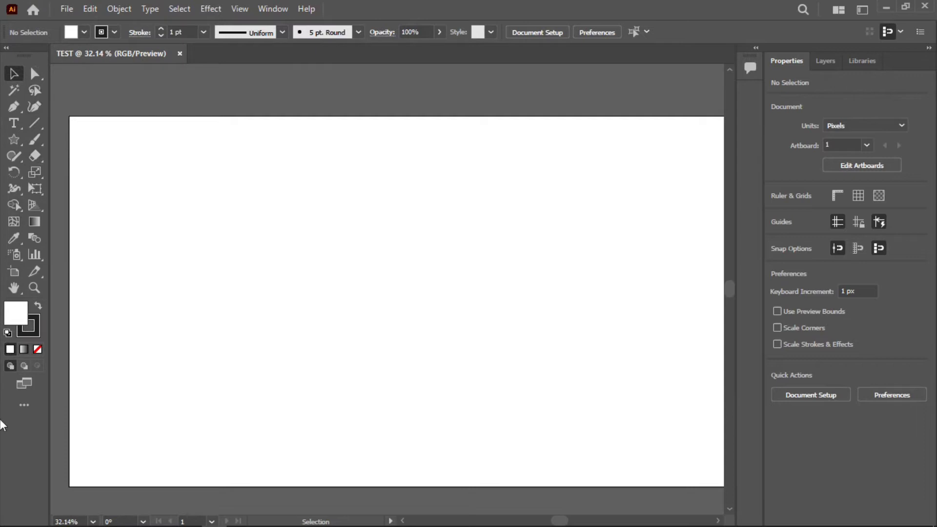
pyautogui.click(6, 48)
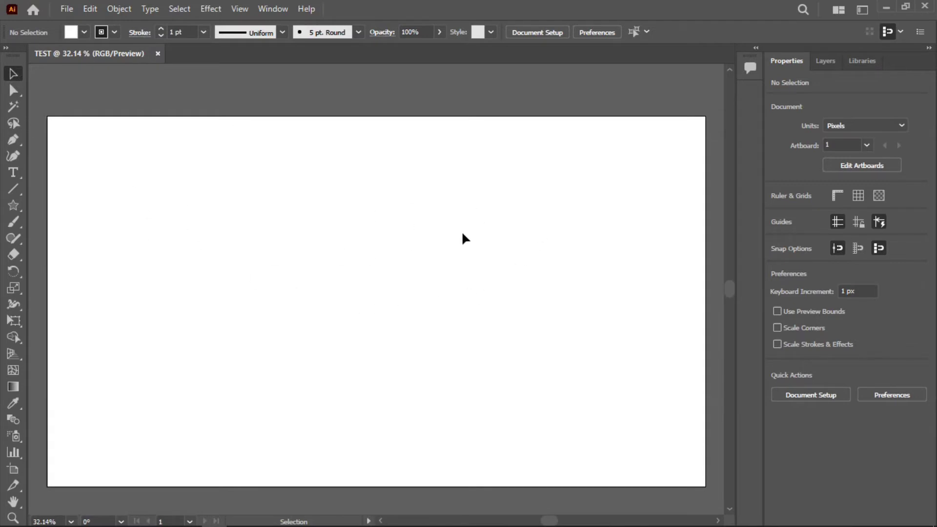
# Pan the artboard with temporary panning and with the Hand tool, and return to the Selection tool
pyautogui.press('space')
pyautogui.moveTo(418, 272); pyautogui.dragTo(418, 251)
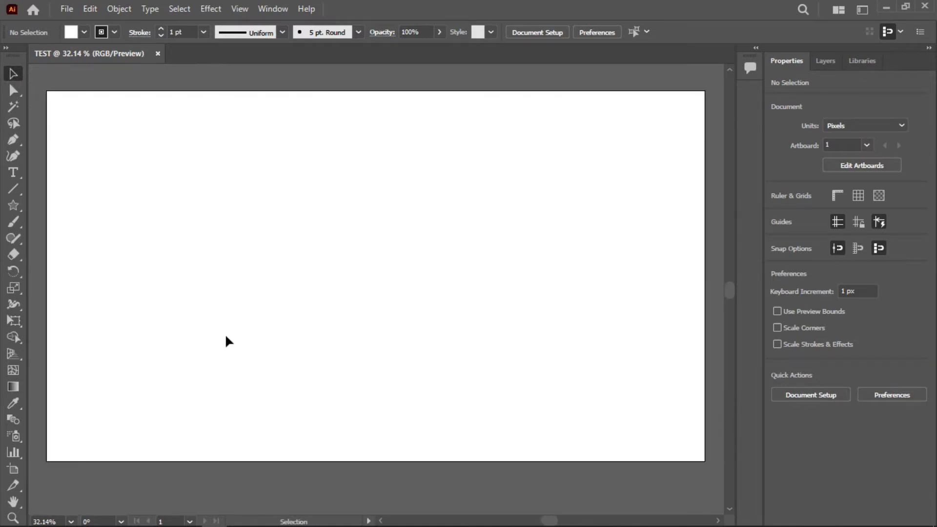
pyautogui.click(13, 503)
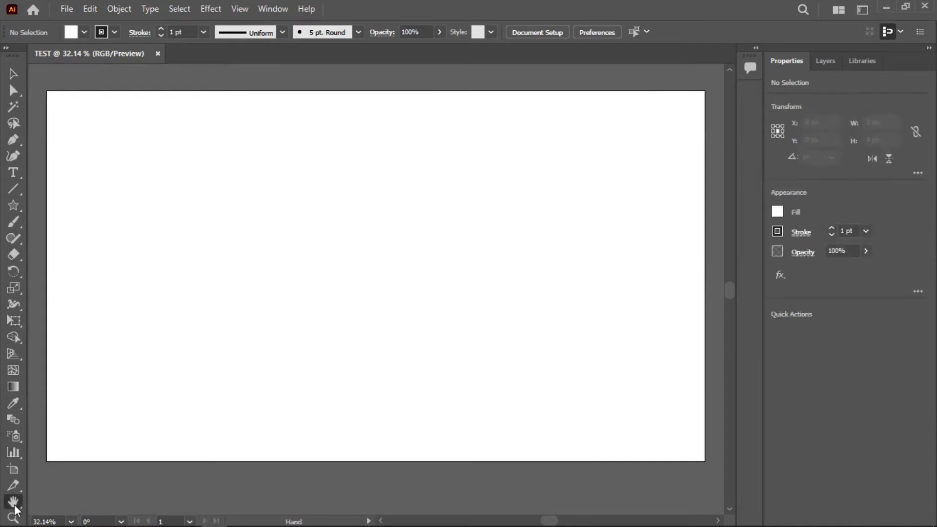
pyautogui.moveTo(247, 293)
pyautogui.mouseDown()
pyautogui.moveTo(309, 296)
pyautogui.moveTo(339, 284)
pyautogui.moveTo(253, 294)
pyautogui.moveTo(268, 295)
pyautogui.moveTo(246, 288)
pyautogui.moveTo(257, 284)
pyautogui.mouseUp()
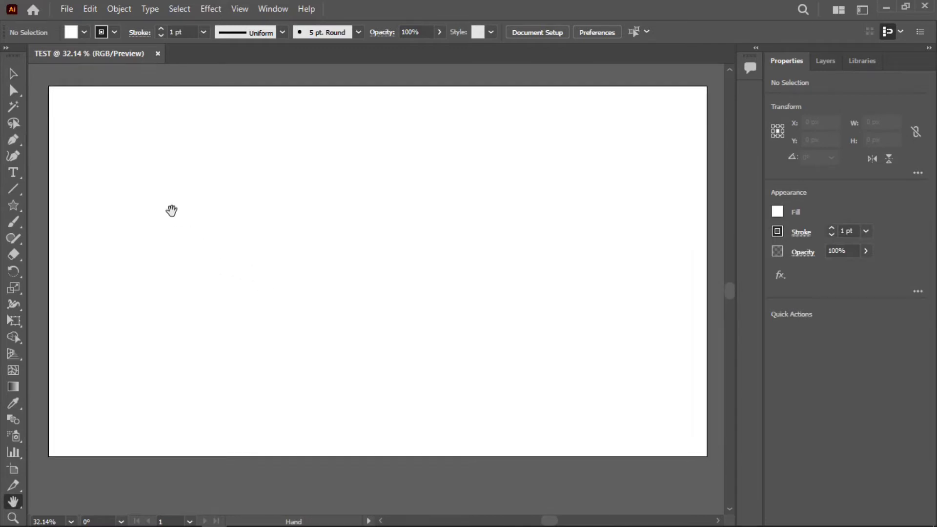
pyautogui.click(12, 74)
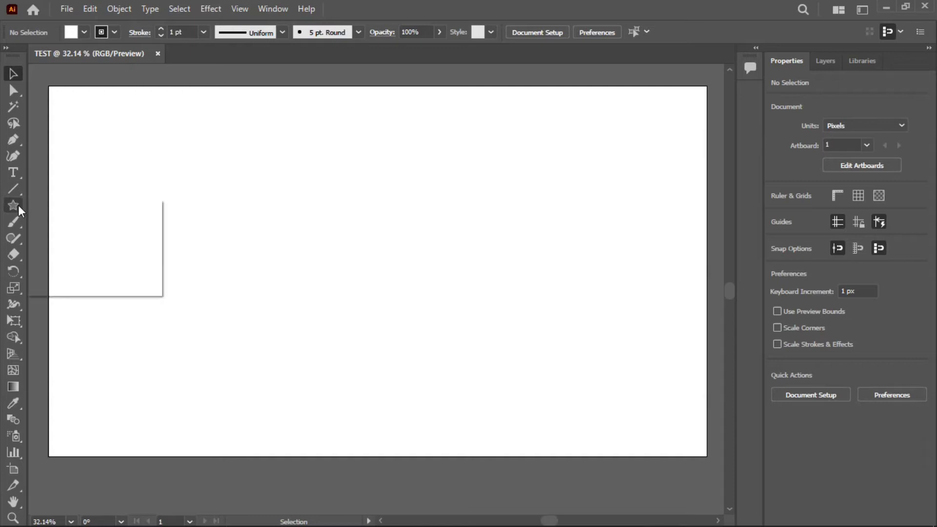
# Draw a rectangle about 652 x 156 px in the upper-left part of the artboard and fill it with black
pyautogui.moveTo(13, 205); pyautogui.dragTo(60, 204)
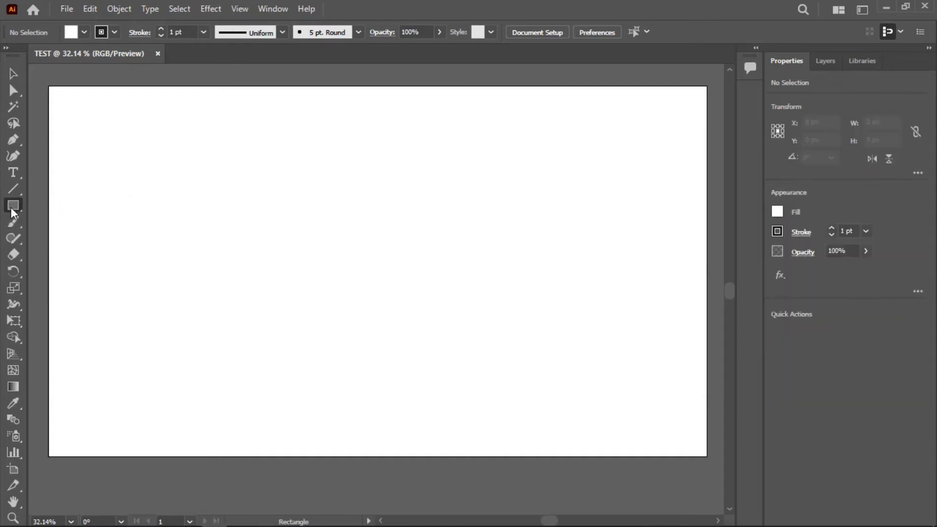
pyautogui.moveTo(154, 138); pyautogui.dragTo(377, 192)
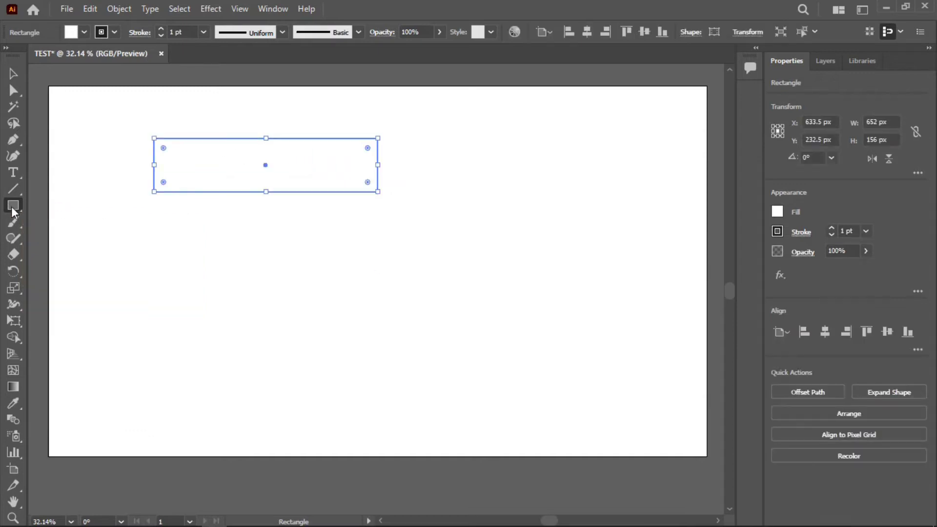
pyautogui.click(72, 33)
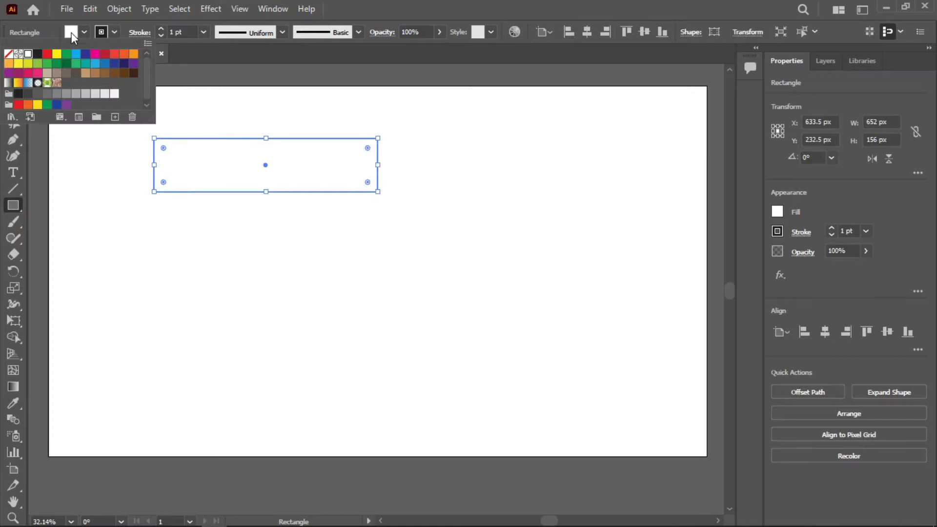
pyautogui.click(37, 54)
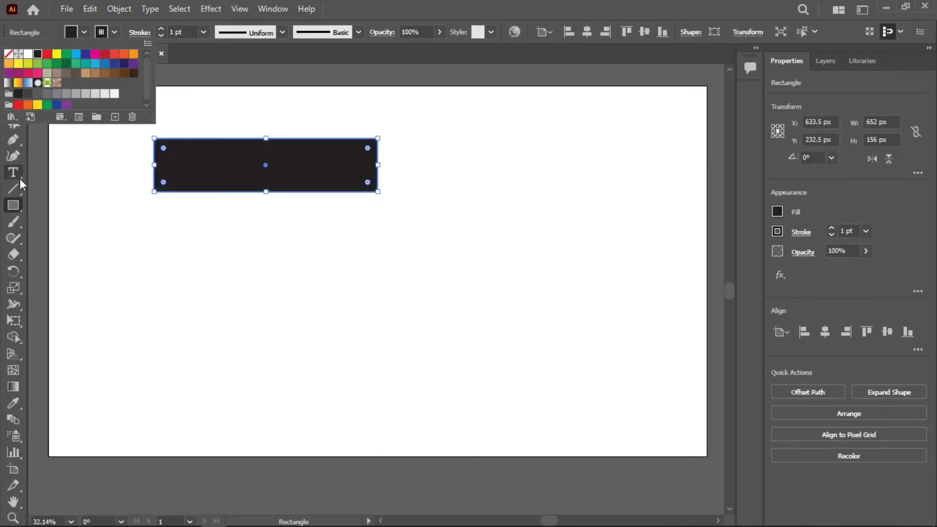
# Draw a black circle about 504 px in diameter below the rectangle with the Ellipse tool
pyautogui.click(13, 207)
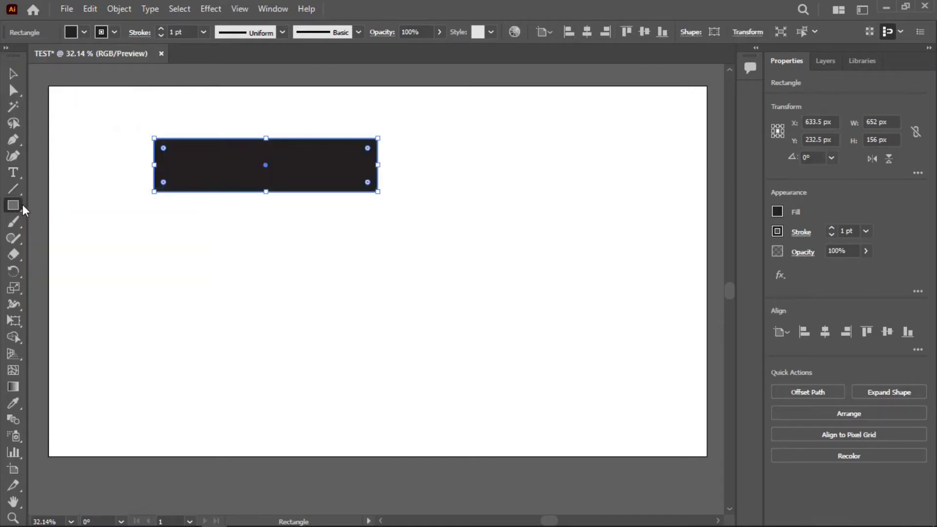
pyautogui.click(13, 205)
pyautogui.click(74, 237)
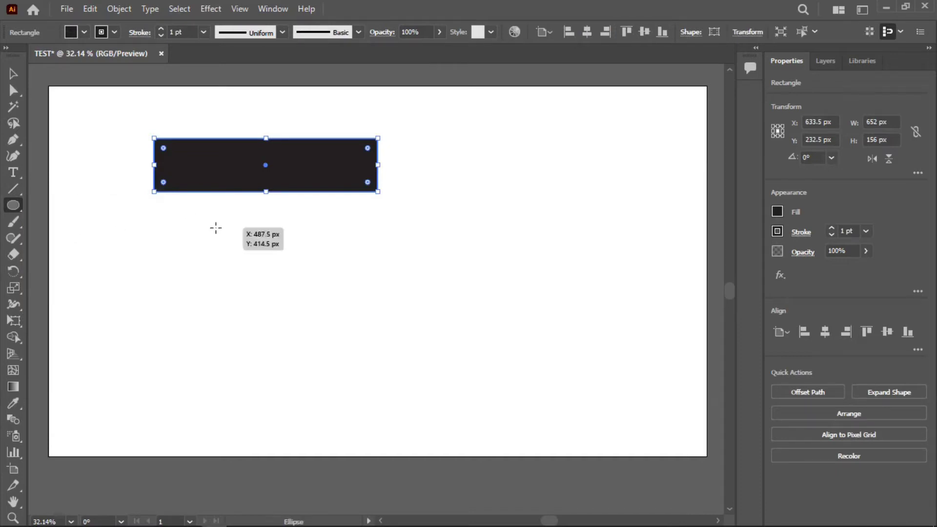
pyautogui.moveTo(216, 228); pyautogui.dragTo(388, 400)
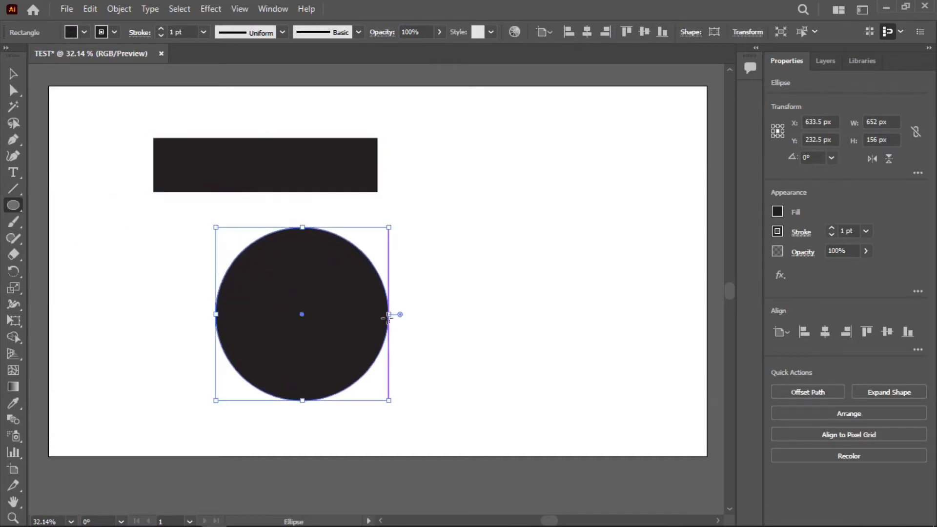
# Draw a hexagon about 574 x 497 px and move it clear of the rectangle, to about X 1278, Y 363 px
pyautogui.click(14, 205)
pyautogui.click(81, 255)
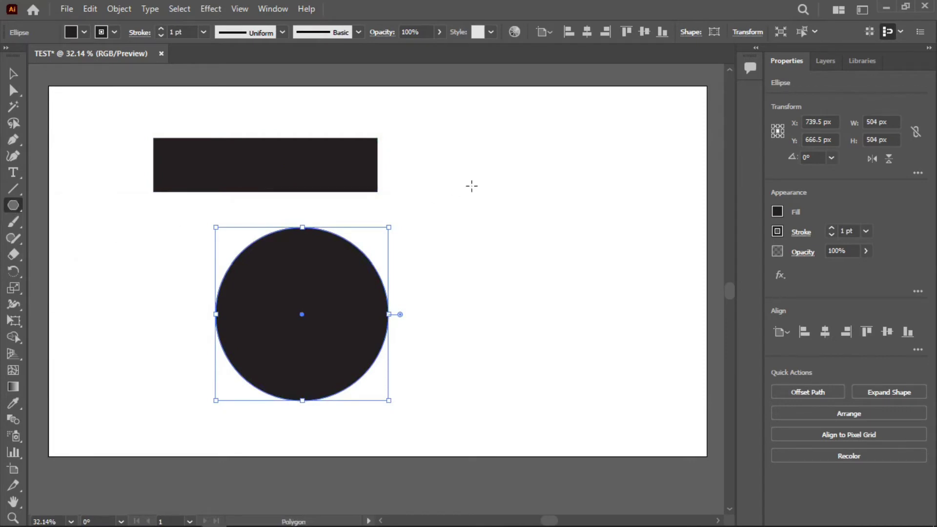
pyautogui.moveTo(471, 185); pyautogui.dragTo(539, 257)
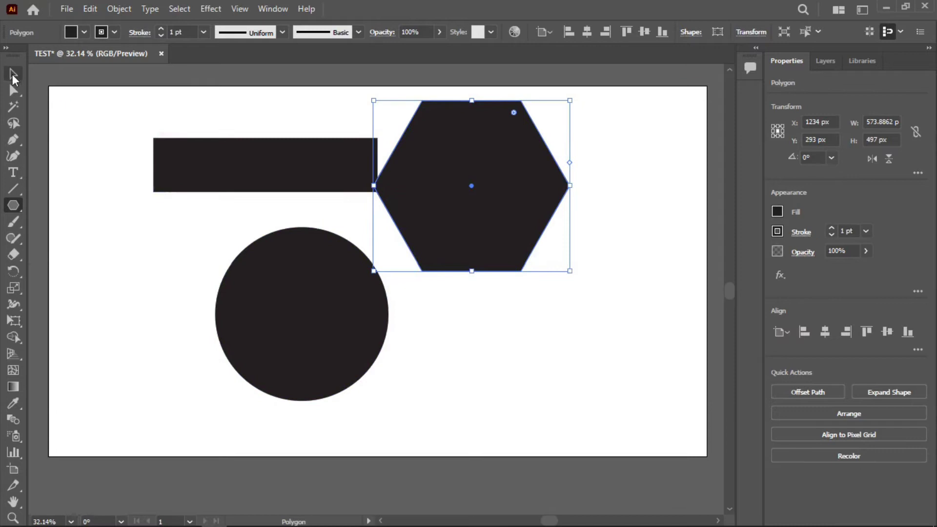
pyautogui.click(13, 74)
pyautogui.moveTo(452, 171); pyautogui.dragTo(468, 198)
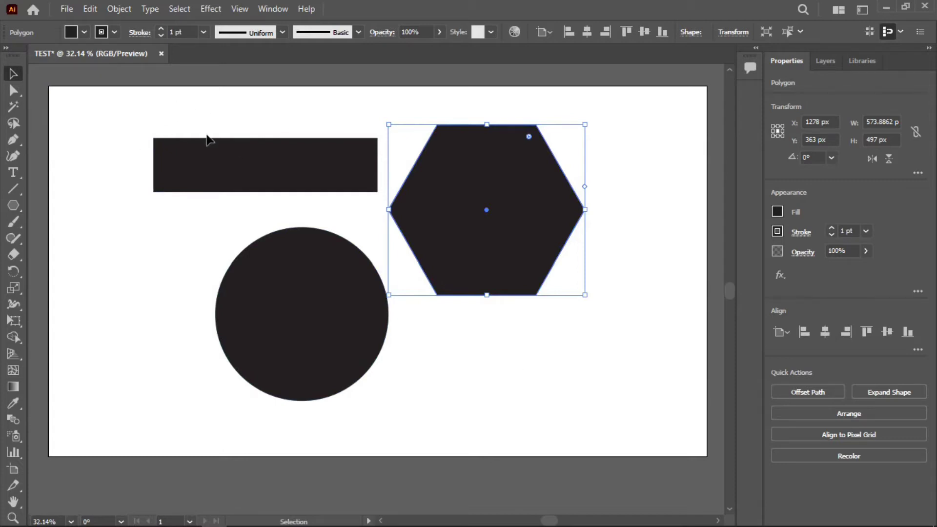
# Add the rectangle and the circle to the hexagon's selection, and remove both from it again
pyautogui.keyDown('shift'); pyautogui.click(264, 165); pyautogui.keyUp('shift')
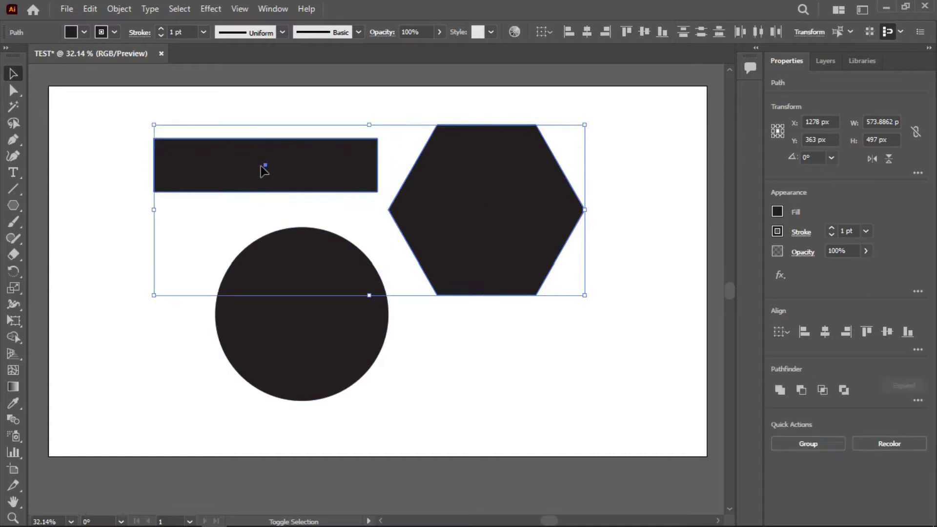
pyautogui.keyDown('shift'); pyautogui.click(311, 347); pyautogui.keyUp('shift')
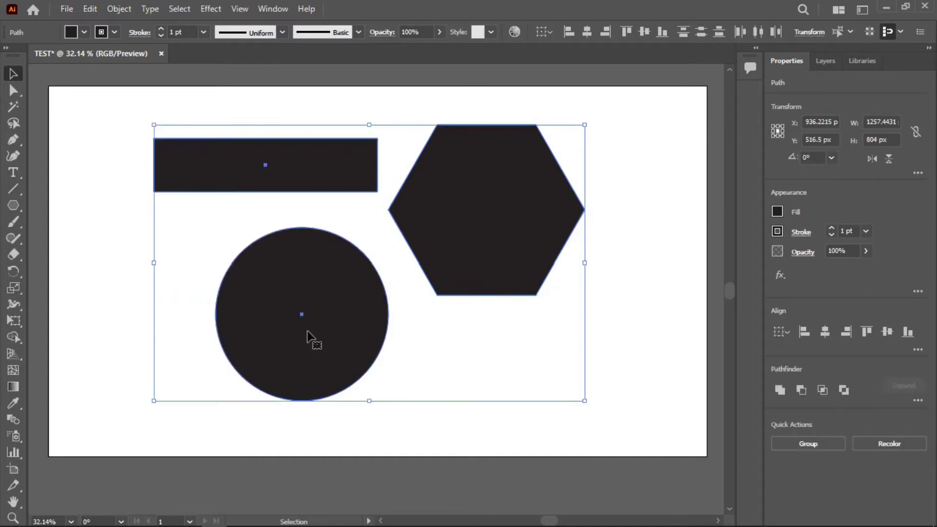
pyautogui.keyDown('shift'); pyautogui.click(346, 287); pyautogui.keyUp('shift')
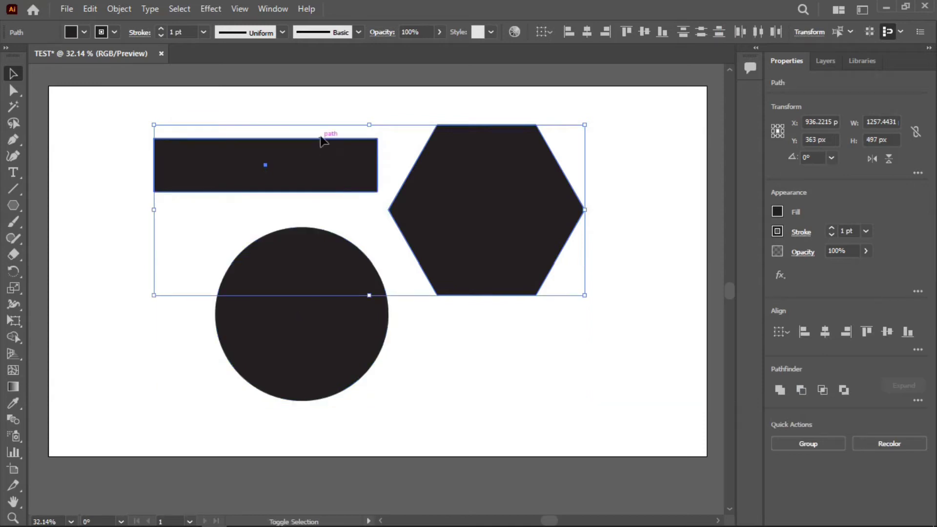
pyautogui.keyDown('shift'); pyautogui.click(340, 172); pyautogui.keyUp('shift')
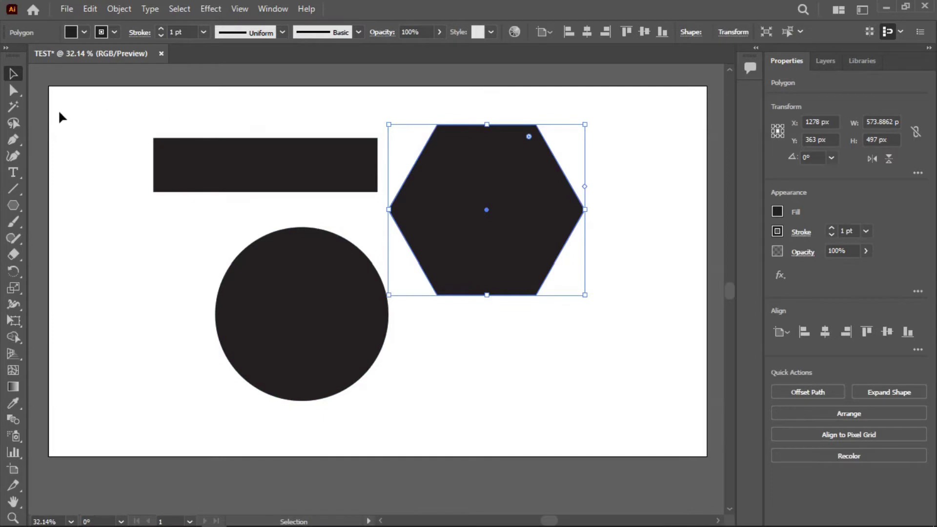
# Select all three shapes with a marquee and deselect the circle and the rectangle, keeping only the hexagon selected
pyautogui.moveTo(110, 111); pyautogui.dragTo(697, 403)
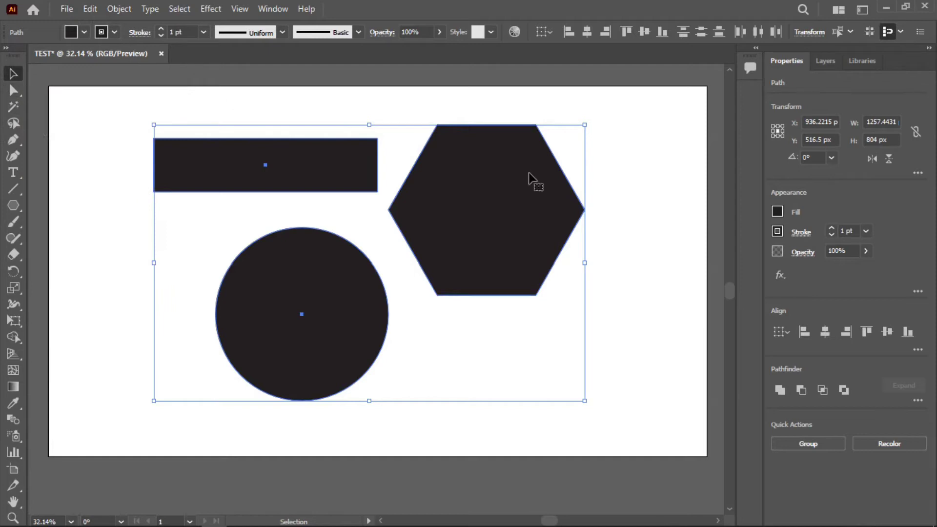
pyautogui.keyDown('shift'); pyautogui.click(348, 314); pyautogui.keyUp('shift')
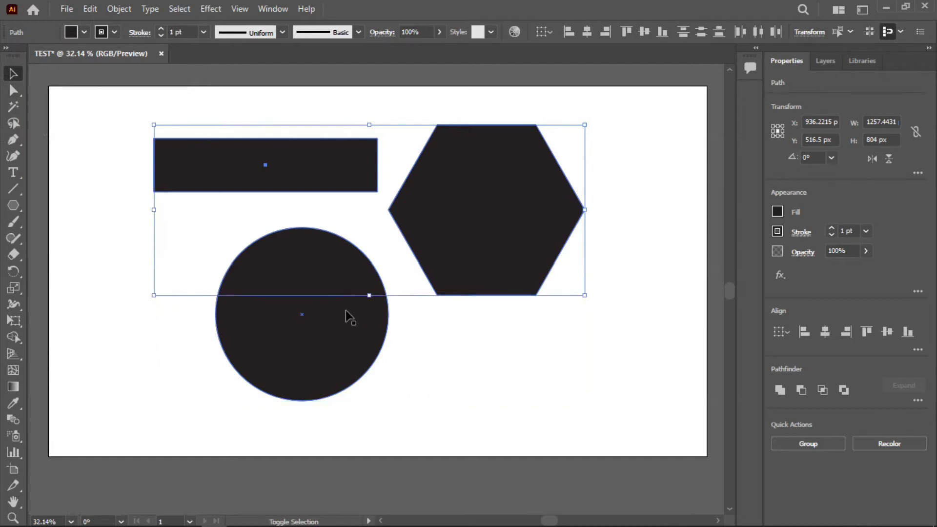
pyautogui.keyDown('shift'); pyautogui.click(318, 157); pyautogui.keyUp('shift')
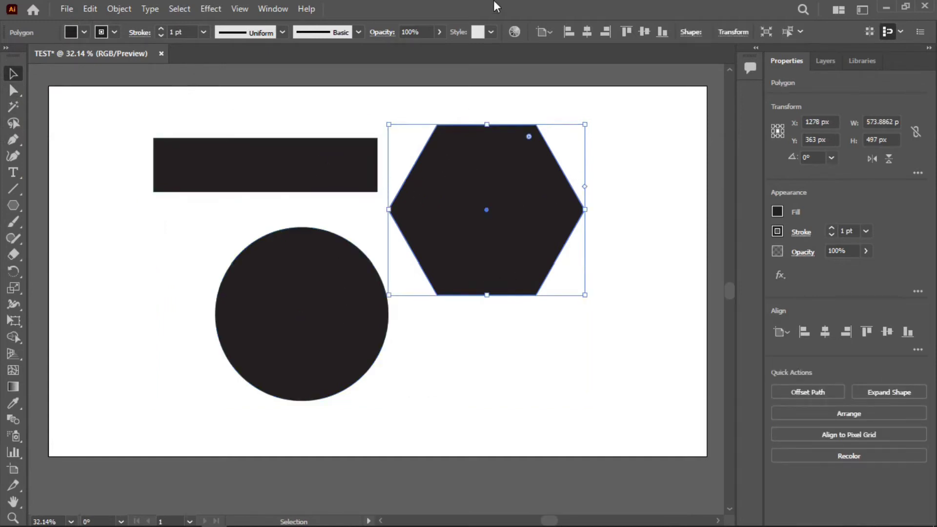
# Try to adjust the rounding of the hexagon's upper-left corner with the Direct Selection tool
pyautogui.click(12, 91)
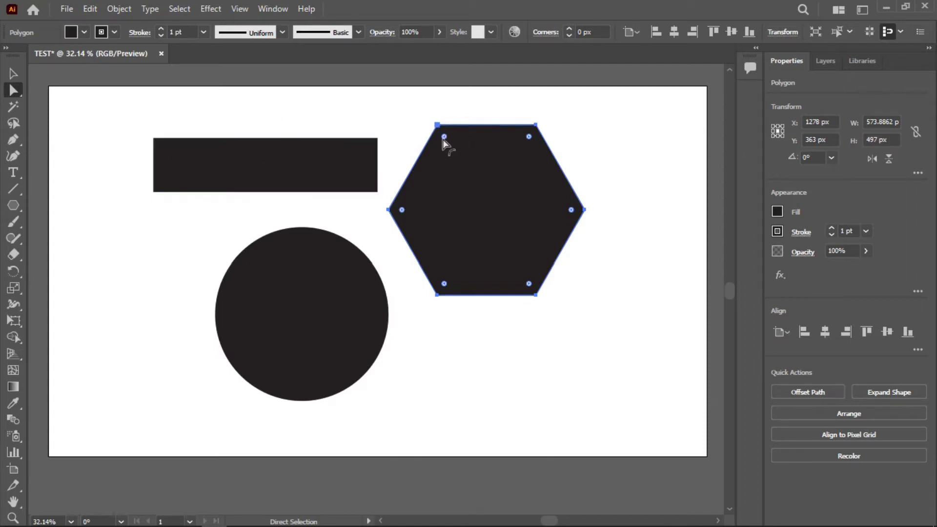
pyautogui.moveTo(444, 138); pyautogui.dragTo(425, 131)
pyautogui.moveTo(447, 141); pyautogui.dragTo(420, 115)
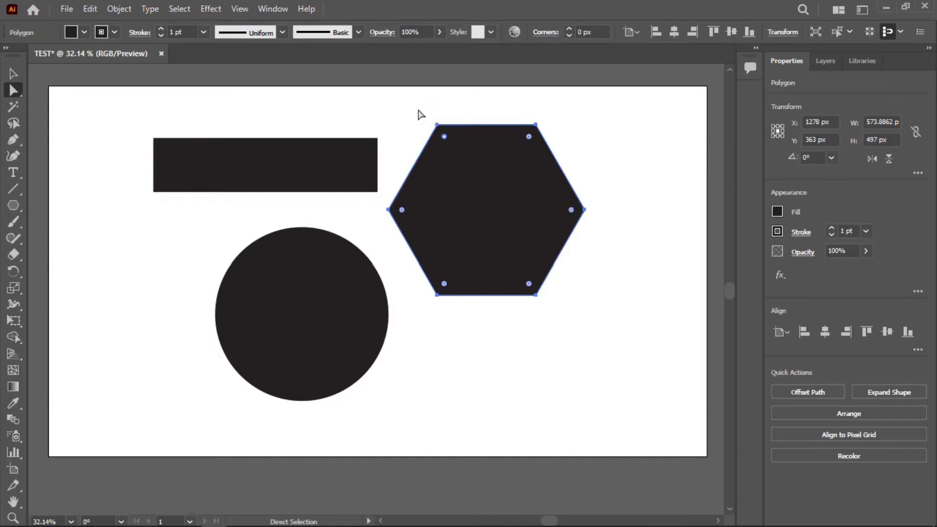
# Lasso the anchor points of the rectangle, circle and hexagon, return to the Selection tool and undo the last change
pyautogui.click(12, 125)
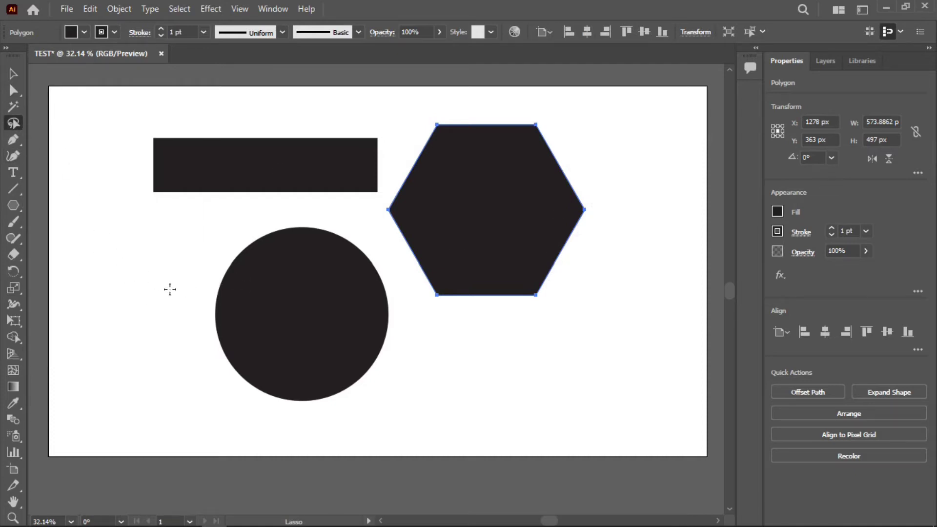
pyautogui.moveTo(159, 271)
pyautogui.mouseDown()
pyautogui.moveTo(114, 218)
pyautogui.moveTo(106, 163)
pyautogui.moveTo(124, 120)
pyautogui.moveTo(344, 111)
pyautogui.mouseUp()
pyautogui.moveTo(418, 105)
pyautogui.mouseDown()
pyautogui.moveTo(548, 113)
pyautogui.moveTo(586, 151)
pyautogui.moveTo(596, 306)
pyautogui.moveTo(639, 366)
pyautogui.moveTo(507, 390)
pyautogui.moveTo(297, 393)
pyautogui.moveTo(292, 404)
pyautogui.moveTo(263, 409)
pyautogui.moveTo(172, 363)
pyautogui.moveTo(157, 332)
pyautogui.moveTo(165, 259)
pyautogui.mouseUp()
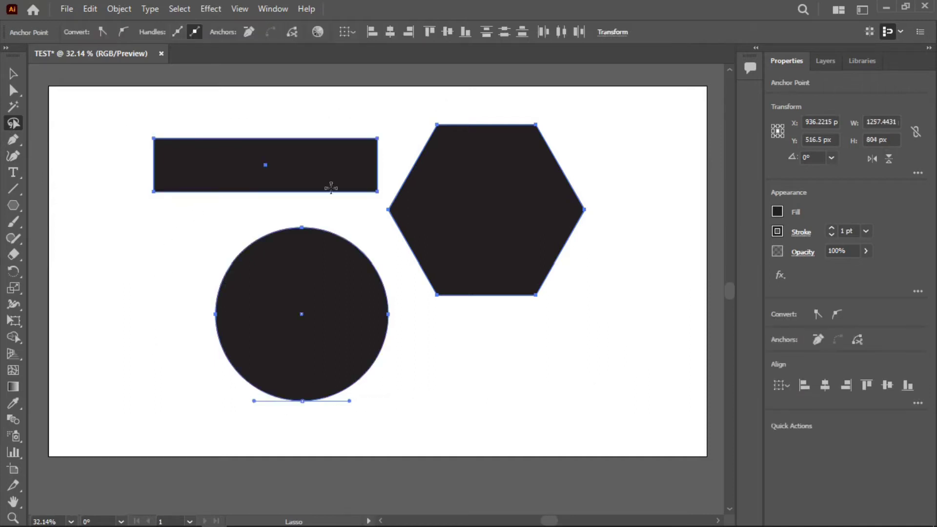
pyautogui.press('v')
pyautogui.hotkey('ctrl', 'z')
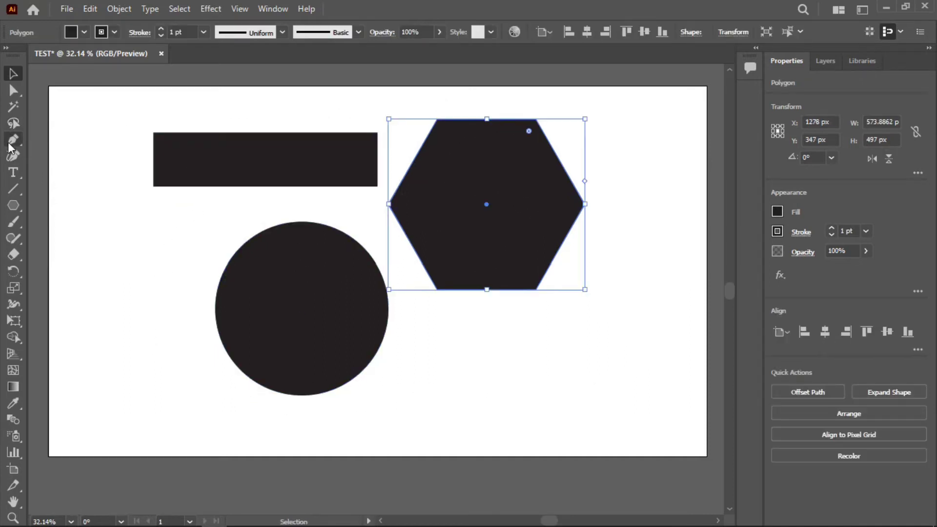
# Draw a closed, irregular five-cornered black shape to the left of the circle with the Pen tool
pyautogui.click(10, 141)
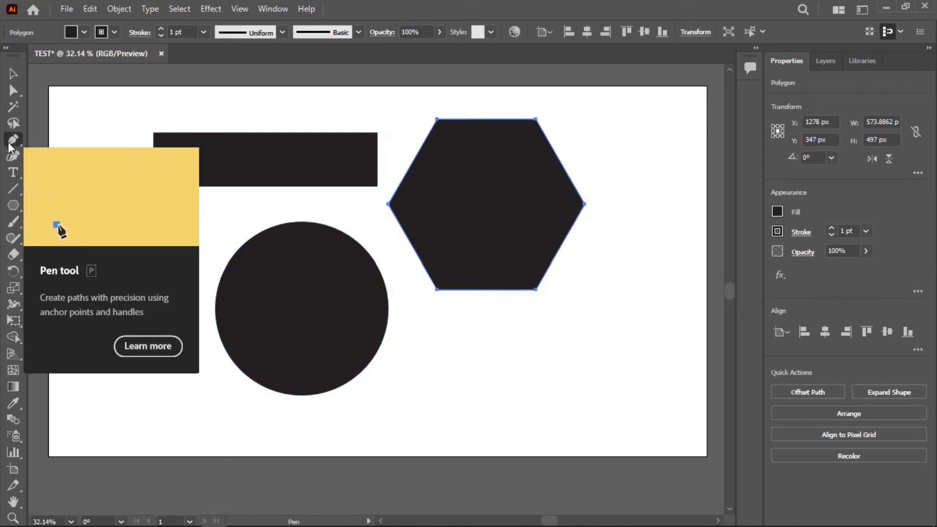
pyautogui.click(81, 240)
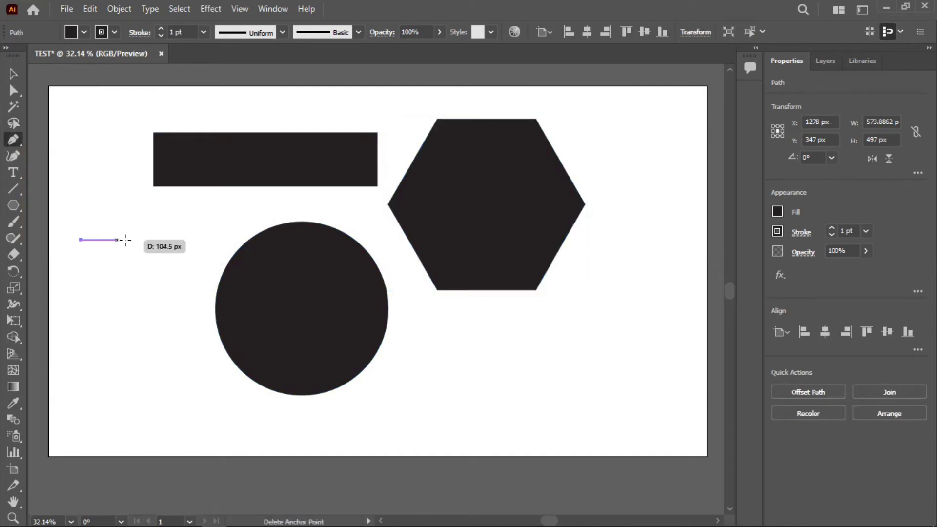
pyautogui.click(162, 239)
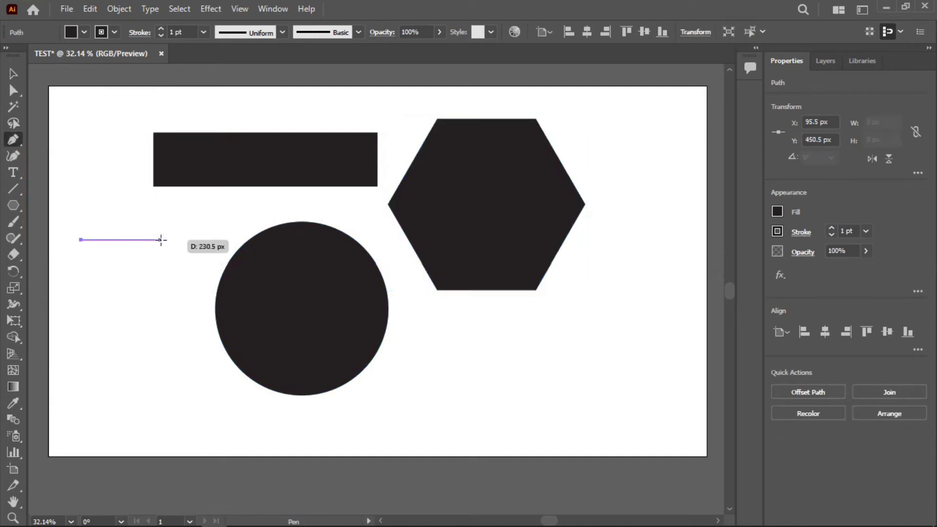
pyautogui.click(163, 323)
pyautogui.click(109, 326)
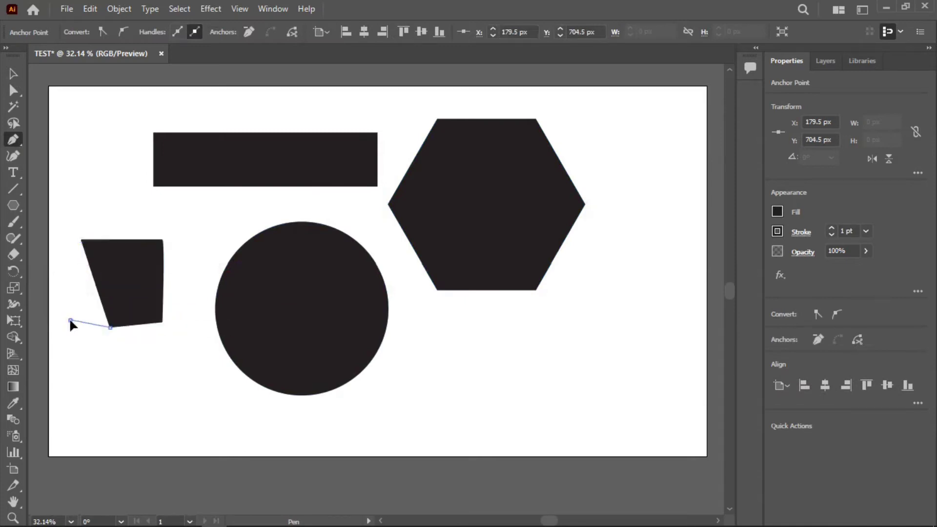
pyautogui.click(70, 319)
pyautogui.click(81, 240)
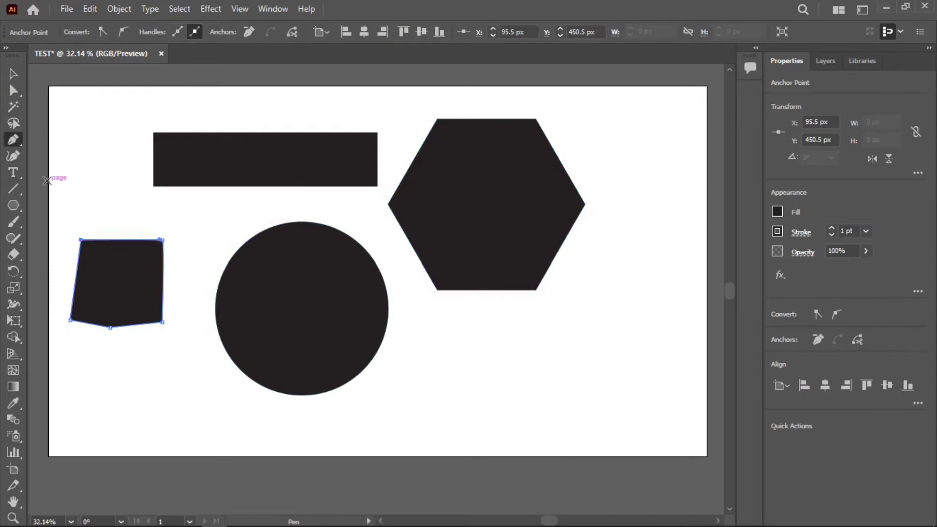
# Add anchor points to the top and right edges of the pen-drawn shape with the Add Anchor Point tool
pyautogui.click(16, 140)
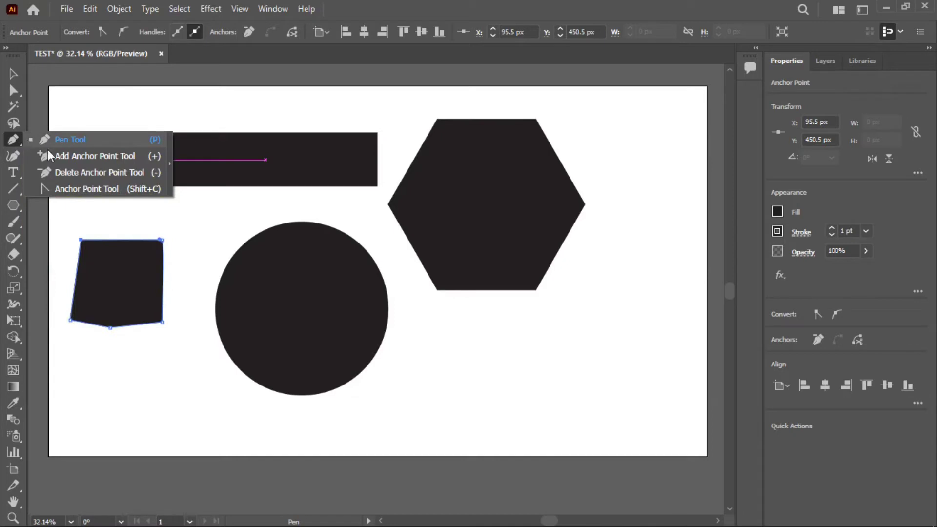
pyautogui.click(86, 156)
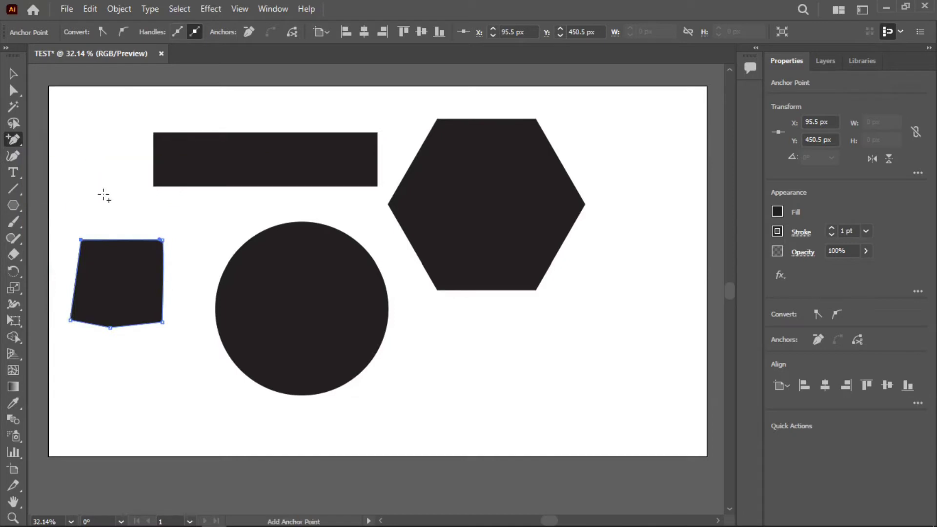
pyautogui.click(117, 239)
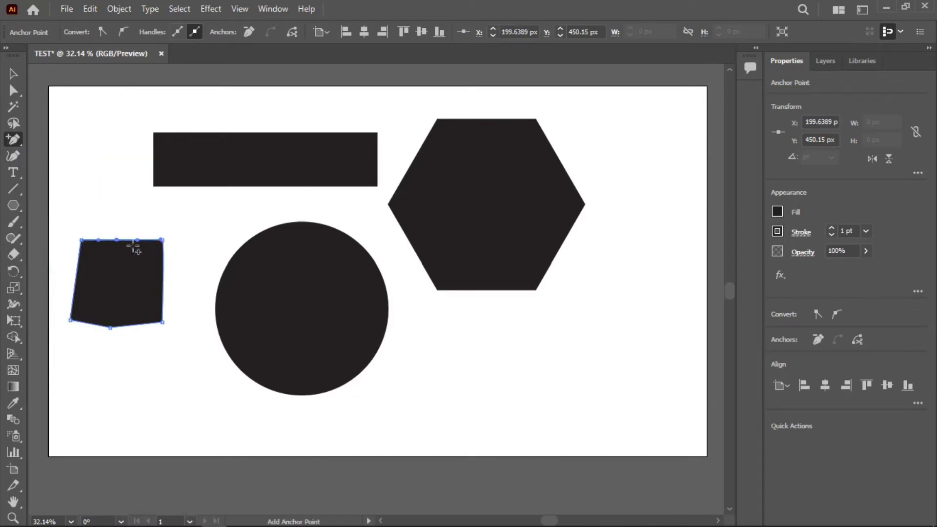
pyautogui.click(164, 272)
# Remove the upper-right corner anchor point of the pen-drawn shape with the Delete Anchor Point tool
pyautogui.click(13, 139)
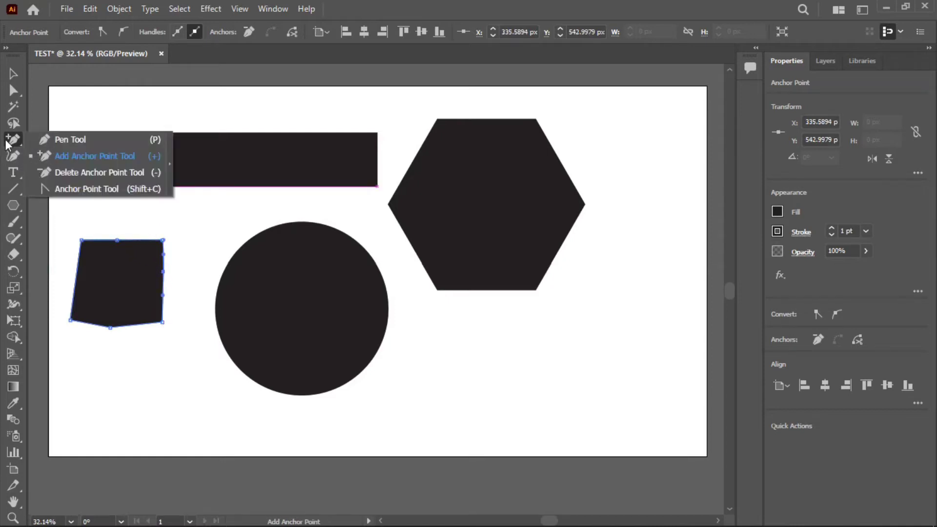
pyautogui.click(95, 172)
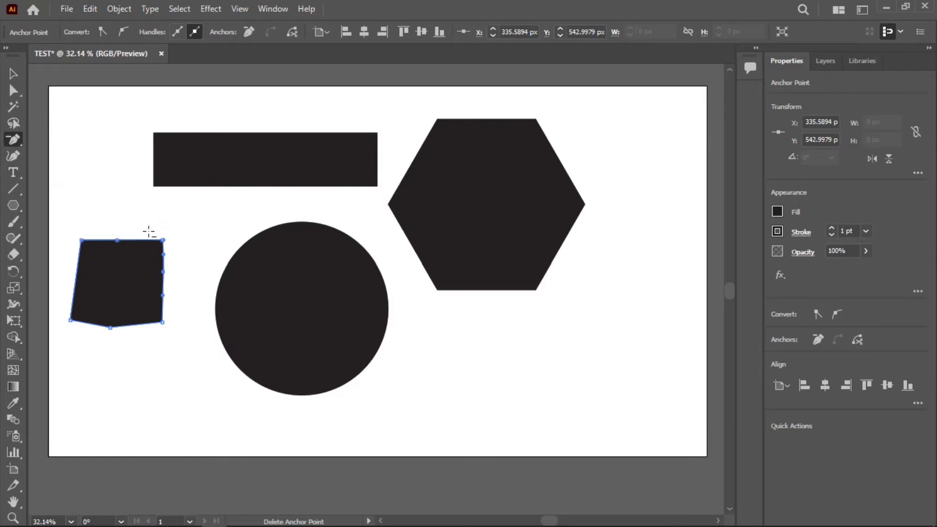
pyautogui.click(164, 239)
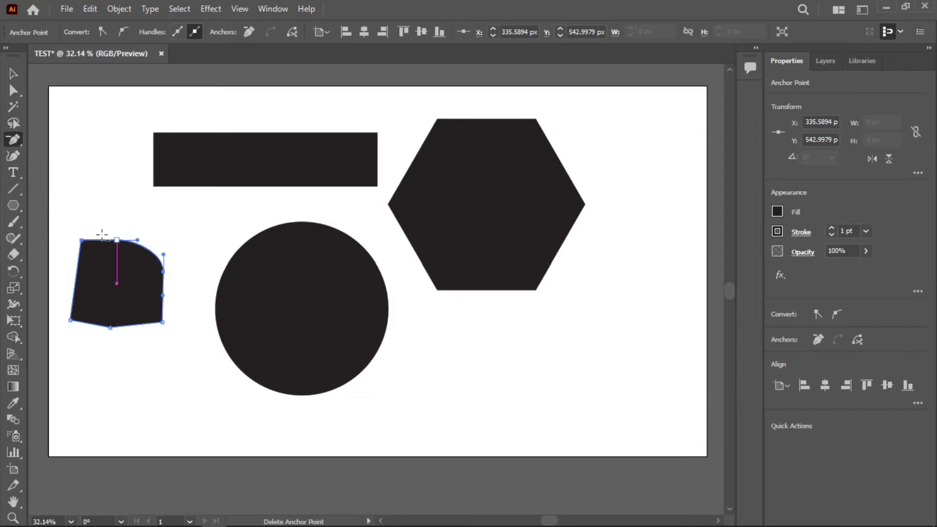
# Reshape the pen-drawn path with the Direct Selection tool by moving its top anchor up, right anchor outward and lower points down and left
pyautogui.click(13, 89)
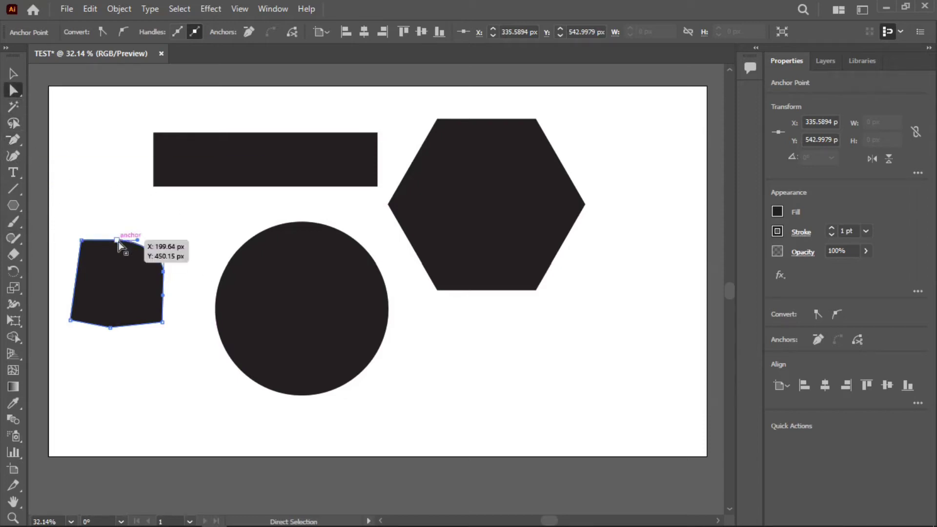
pyautogui.moveTo(117, 240); pyautogui.dragTo(118, 217)
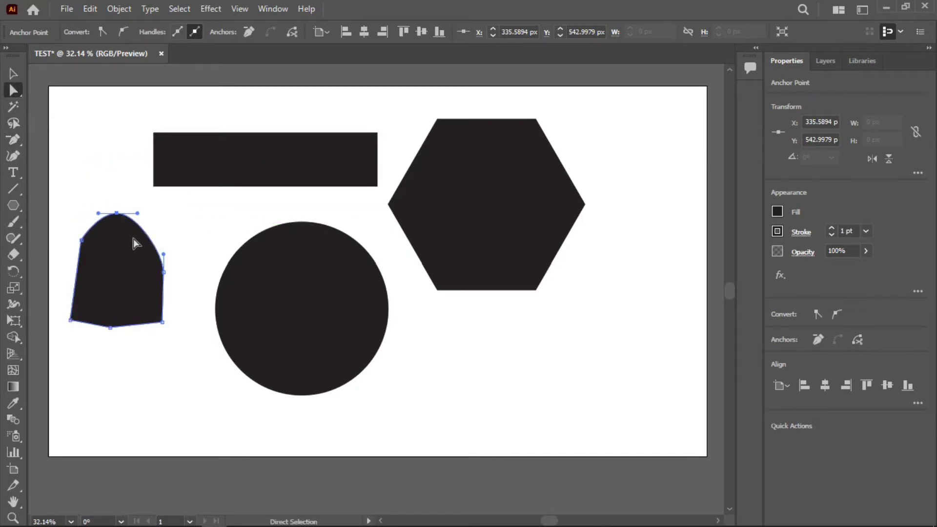
pyautogui.moveTo(164, 272); pyautogui.dragTo(203, 274)
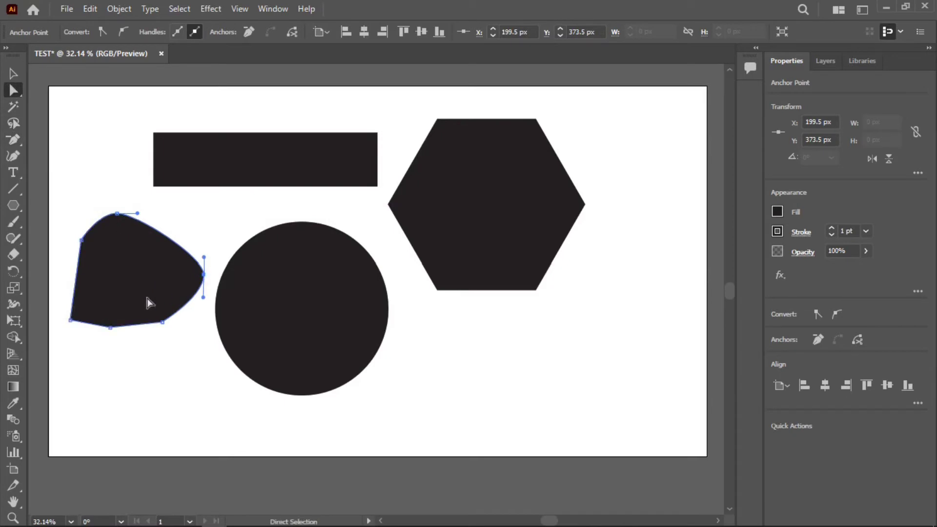
pyautogui.moveTo(167, 324); pyautogui.dragTo(63, 319)
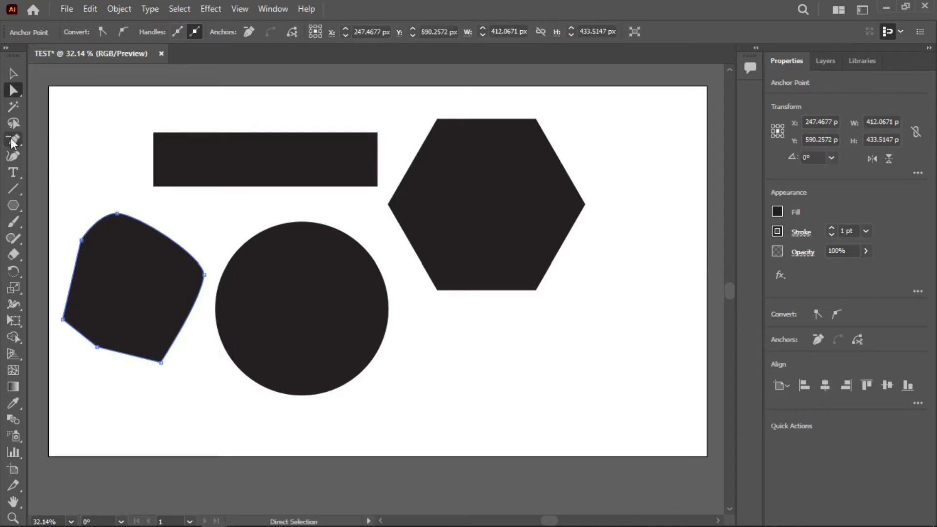
# Select all the shapes on the artboard and delete them
pyautogui.click(12, 142)
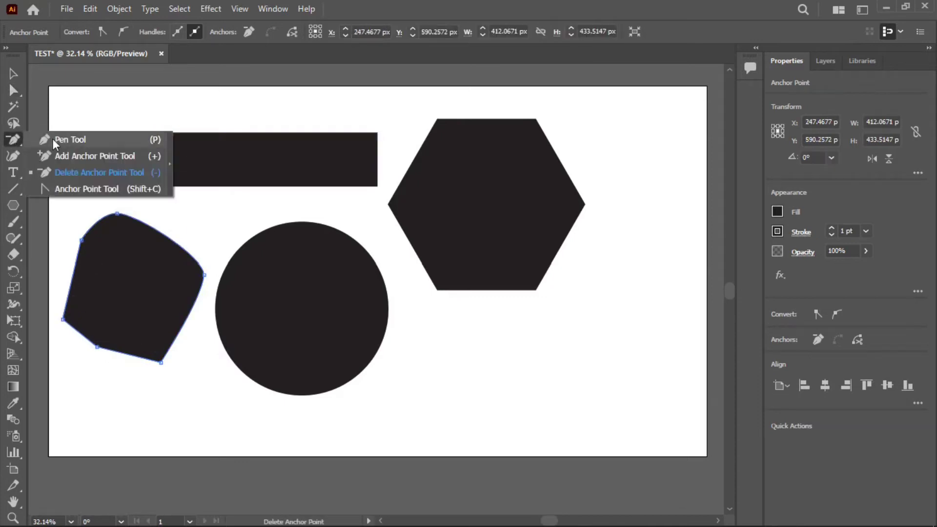
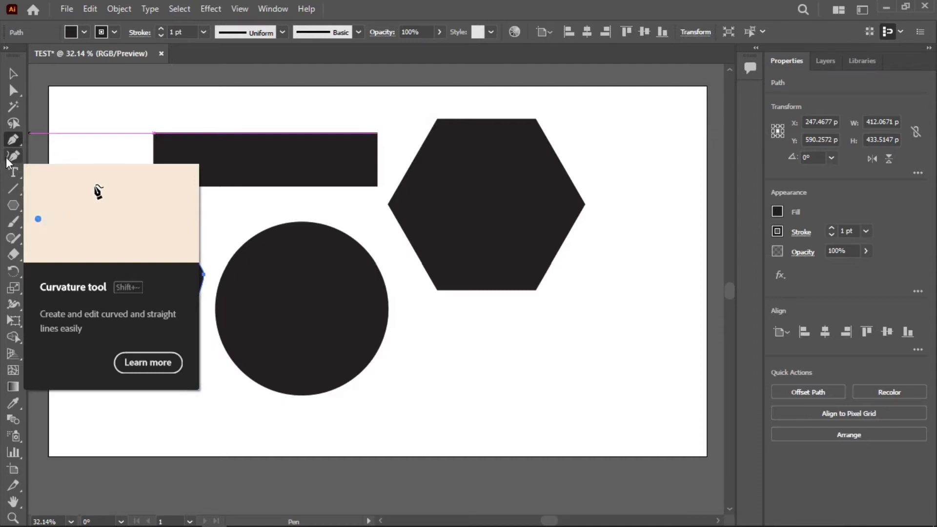
pyautogui.click(7, 157)
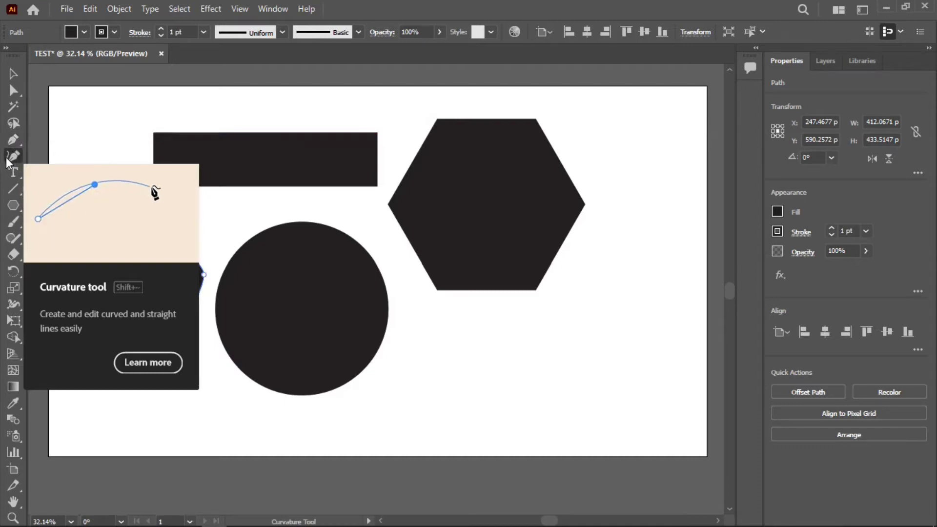
pyautogui.click(13, 73)
pyautogui.moveTo(103, 120); pyautogui.dragTo(586, 386)
pyautogui.press('Delete')
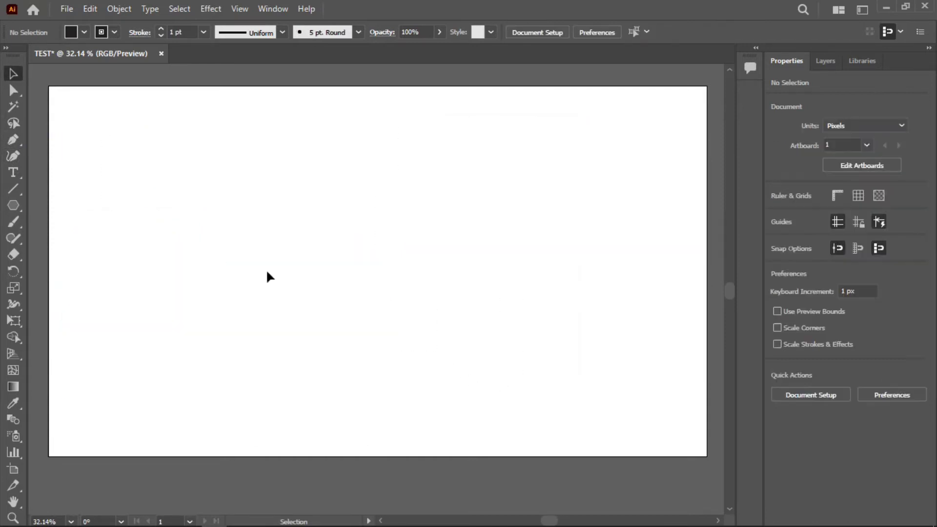
# Draw a closed, rounded four-point shape about 433 x 365 px in the artboard's upper middle with the Curvature tool
pyautogui.click(11, 157)
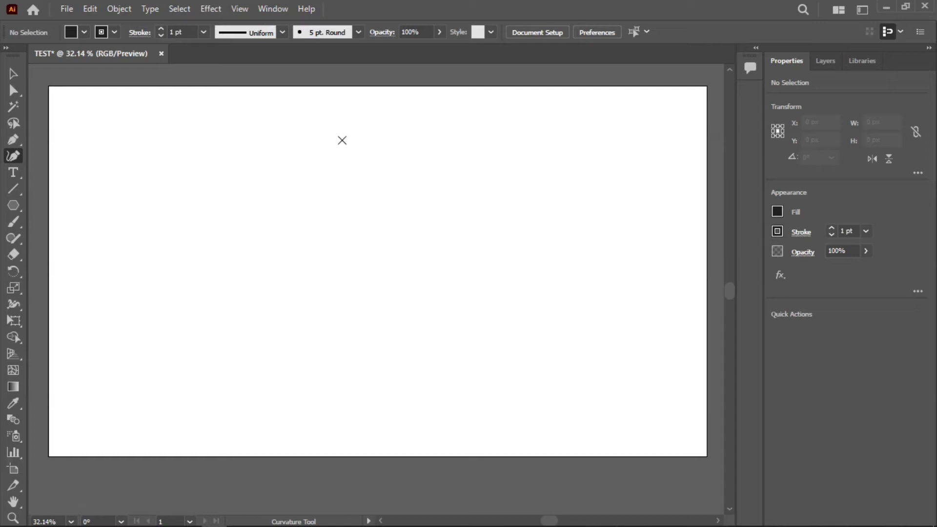
pyautogui.click(342, 140)
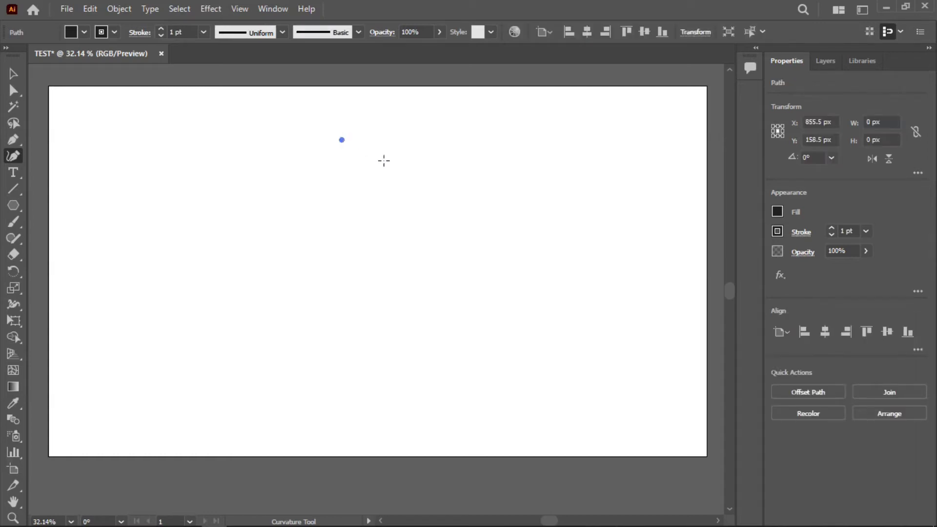
pyautogui.click(427, 187)
pyautogui.click(358, 264)
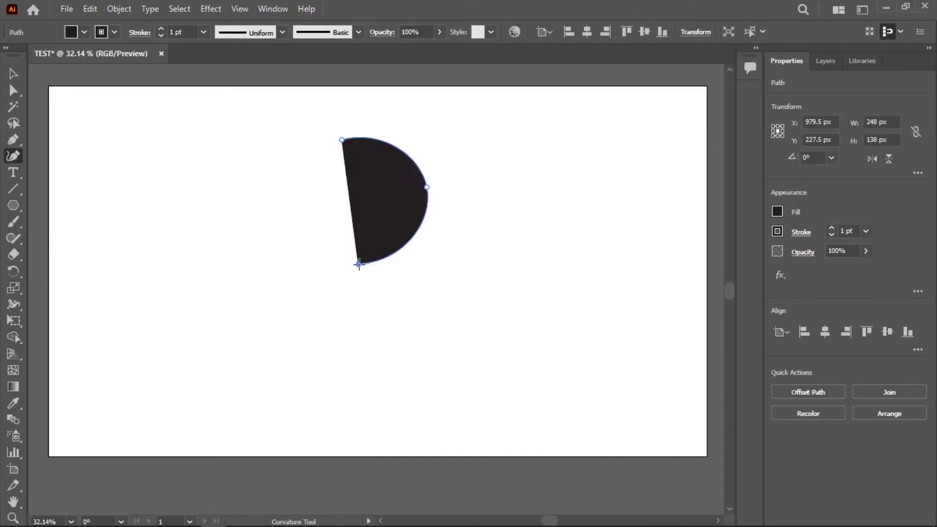
pyautogui.click(280, 193)
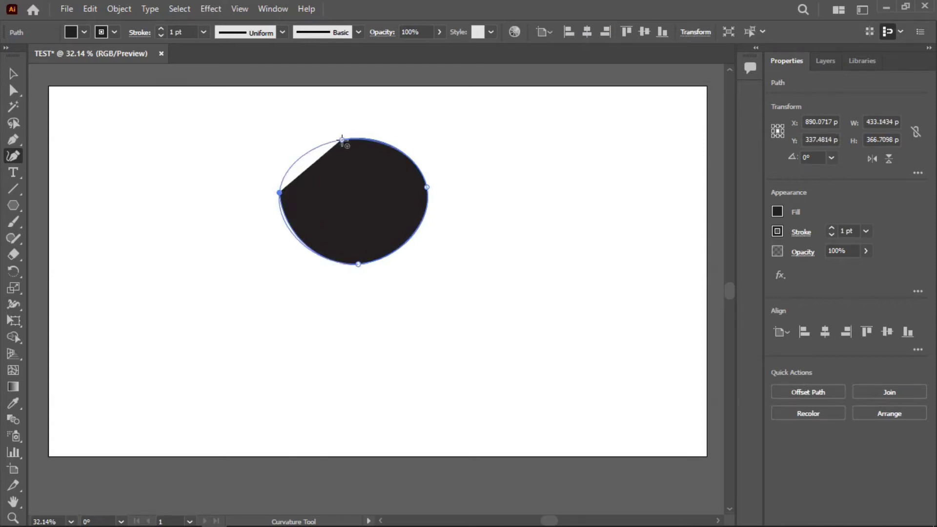
pyautogui.click(341, 140)
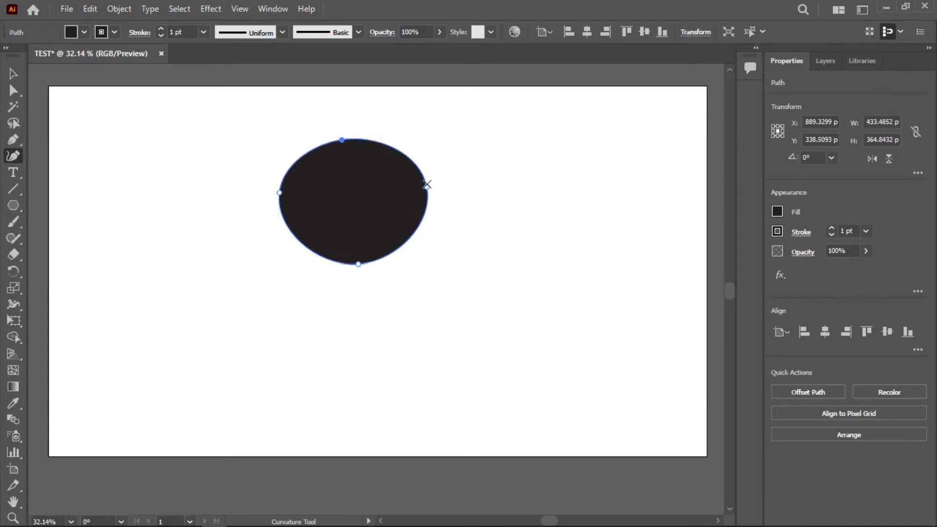
# Adjust the rounded shape's anchor points and handles with the Direct Selection tool, raising its top and drawing both sides slightly inward
pyautogui.click(13, 91)
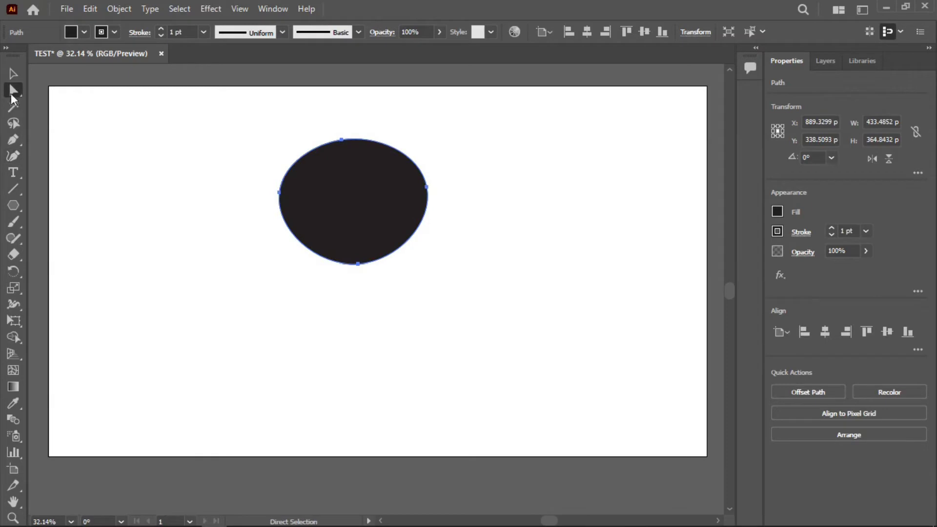
pyautogui.click(341, 139)
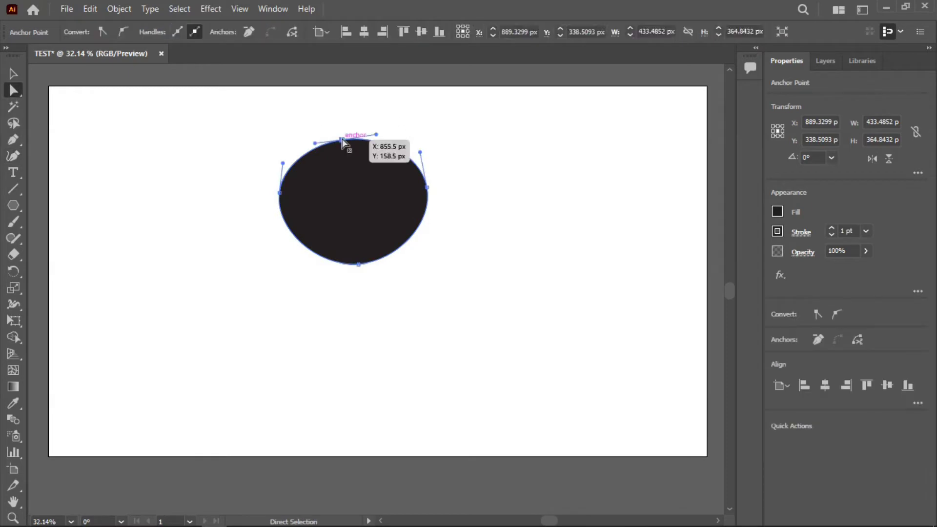
pyautogui.moveTo(343, 142); pyautogui.dragTo(341, 122)
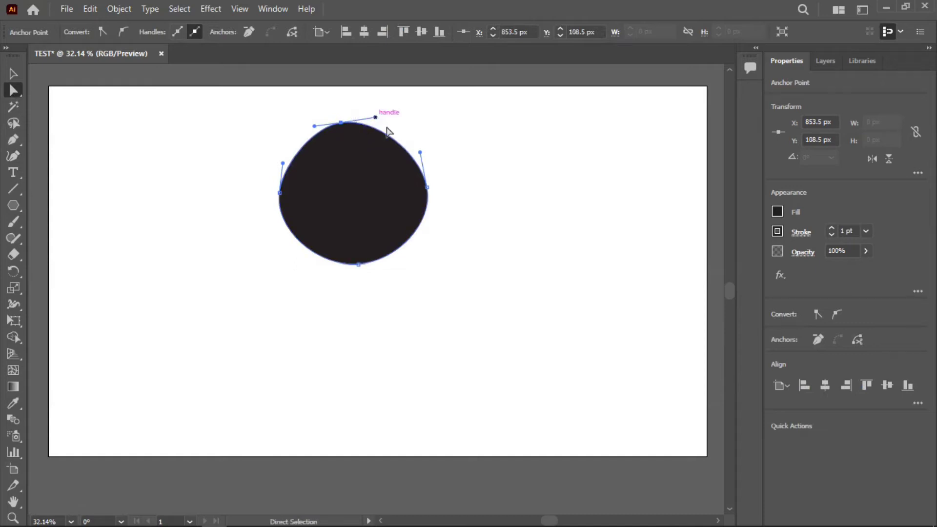
pyautogui.moveTo(427, 189); pyautogui.dragTo(421, 189)
pyautogui.moveTo(358, 264); pyautogui.dragTo(416, 264)
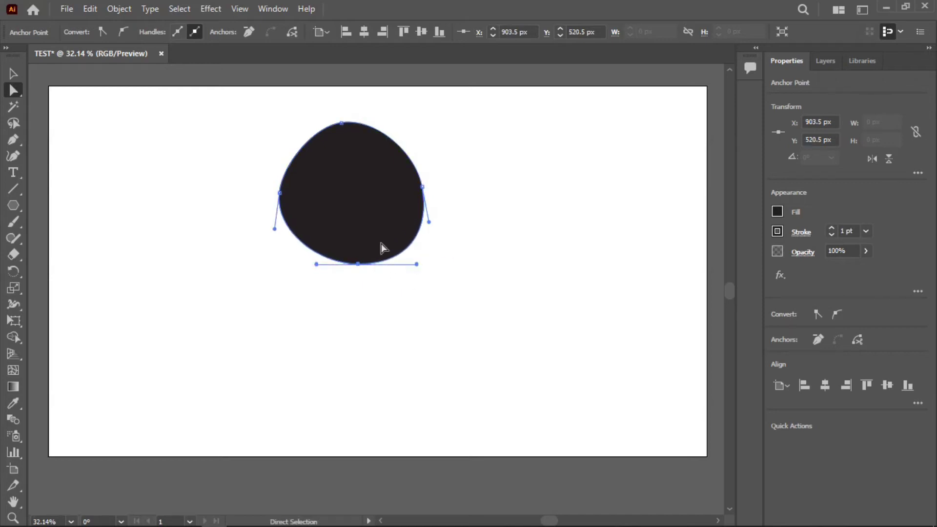
pyautogui.moveTo(280, 192); pyautogui.dragTo(287, 196)
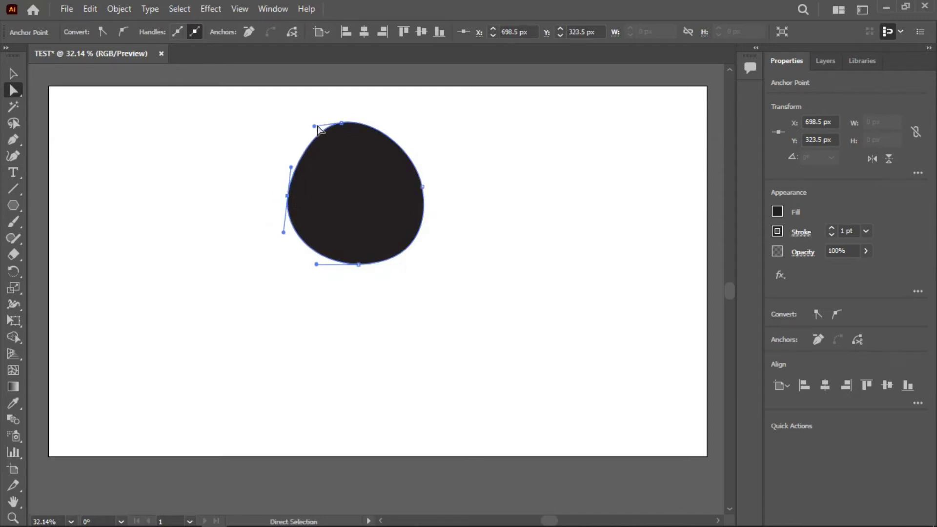
pyautogui.moveTo(315, 128)
pyautogui.mouseDown()
pyautogui.moveTo(341, 129)
pyautogui.moveTo(323, 130)
pyautogui.mouseUp()
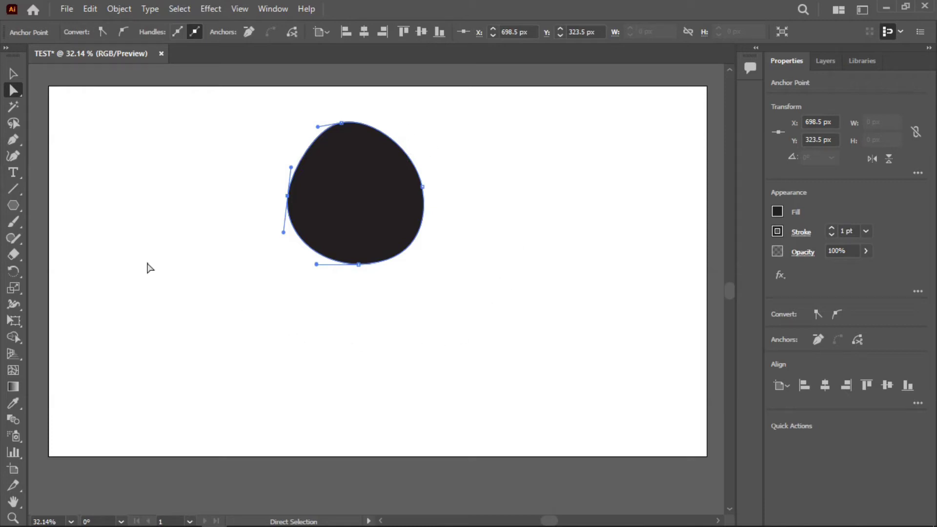
# Place a Lorem ipsum point text below and to the left of the rounded shape and set its font size to 64 pt
pyautogui.click(13, 178)
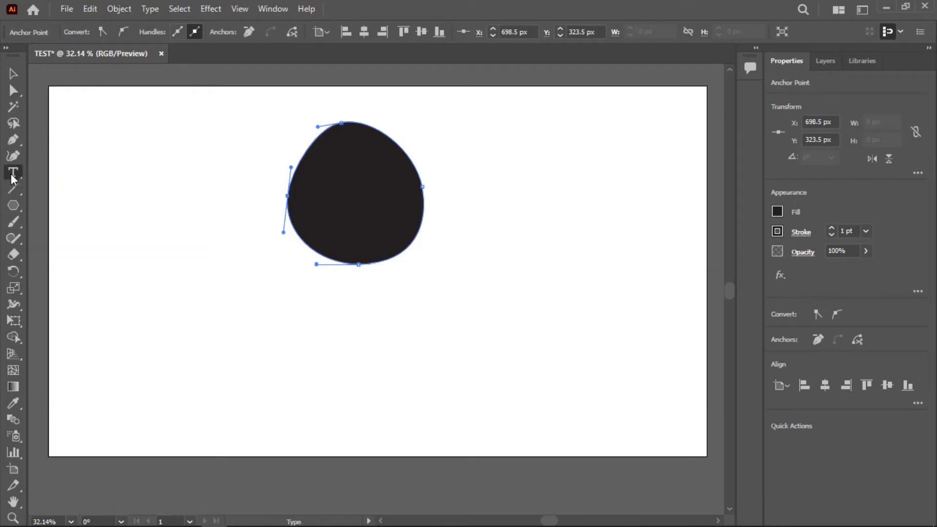
pyautogui.click(176, 302)
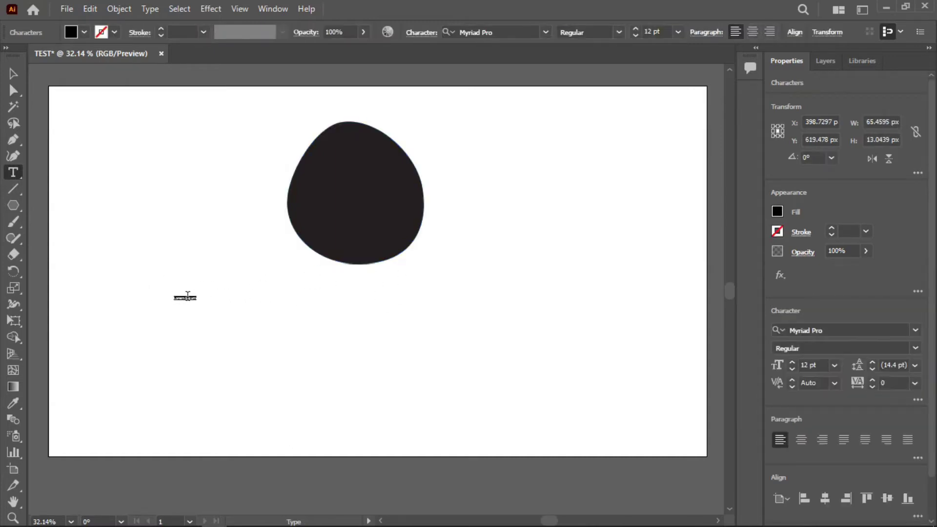
pyautogui.click(792, 362)
pyautogui.click(791, 362)
pyautogui.click(792, 362)
pyautogui.click(792, 362)
pyautogui.click(792, 362)
pyautogui.click(791, 362)
pyautogui.click(792, 362)
pyautogui.click(792, 364)
pyautogui.click(792, 364)
pyautogui.click(792, 363)
pyautogui.click(792, 363)
pyautogui.click(792, 363)
pyautogui.click(792, 364)
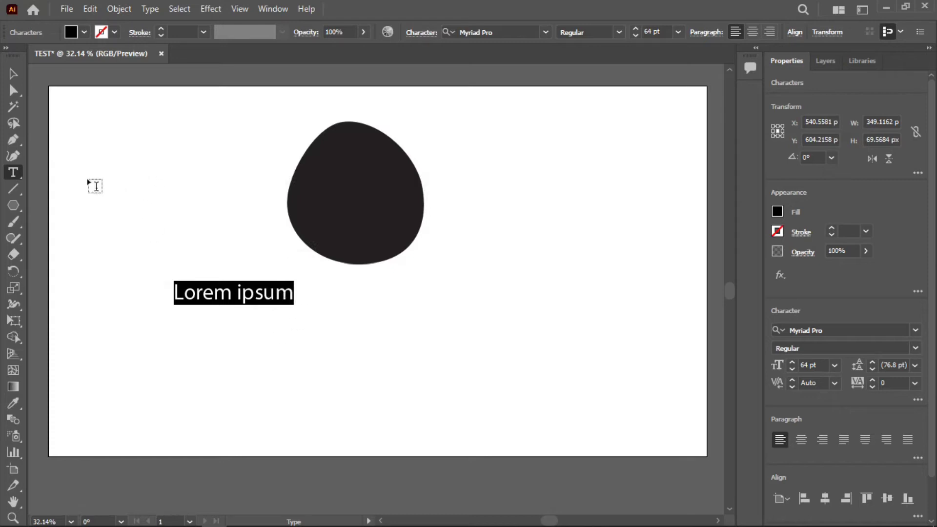
# Scale the Lorem ipsum text up proportionally to about 946 px wide with the Selection tool
pyautogui.click(13, 74)
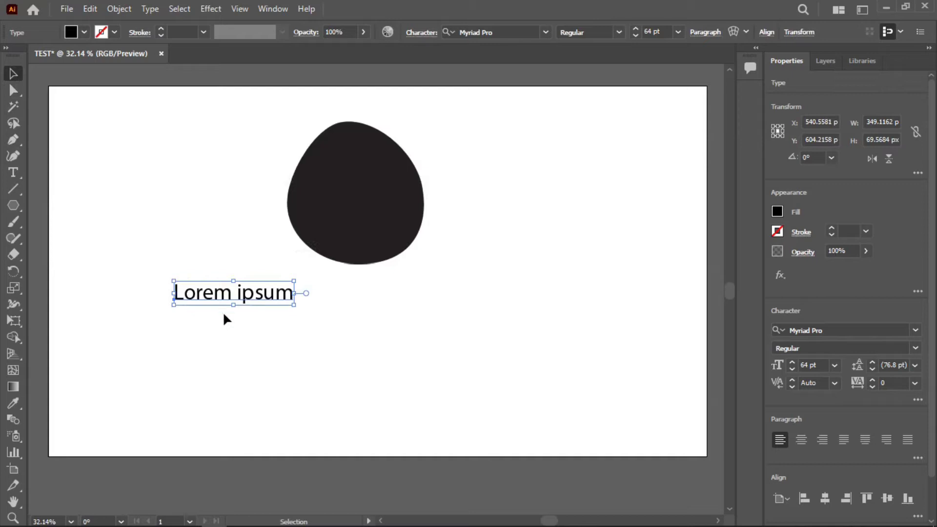
pyautogui.moveTo(296, 280); pyautogui.dragTo(617, 188)
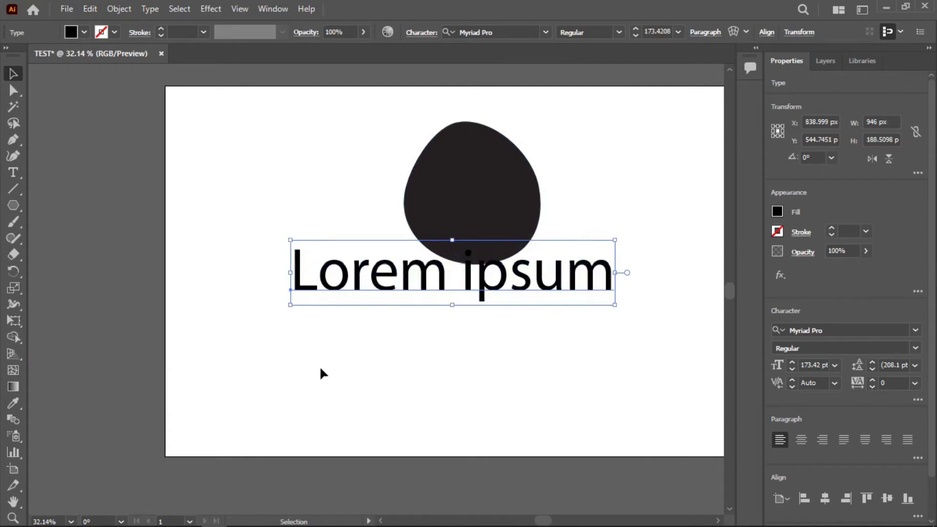
# Change the text's font to Script MT Bold and move it down until it sits just below the rounded shape
pyautogui.scroll(-2, 320, 368)
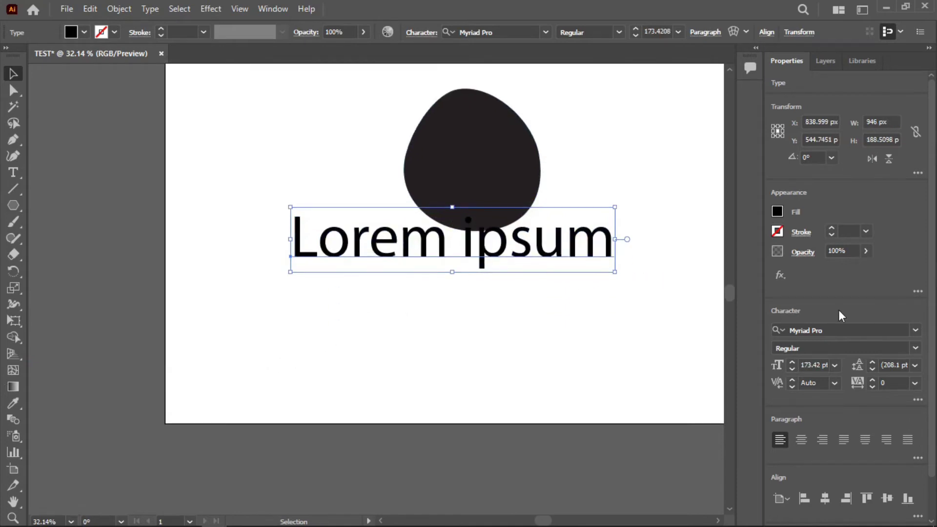
pyautogui.click(915, 330)
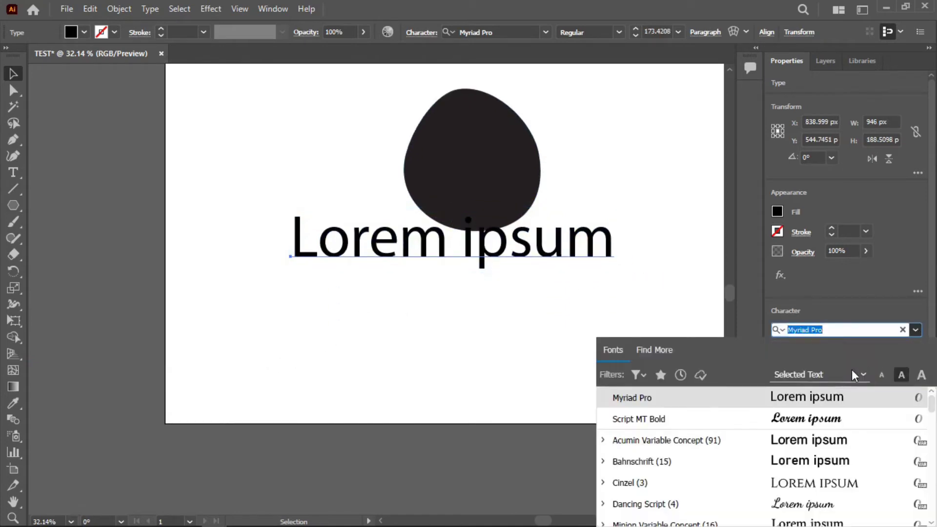
pyautogui.click(816, 421)
pyautogui.moveTo(465, 258); pyautogui.dragTo(458, 286)
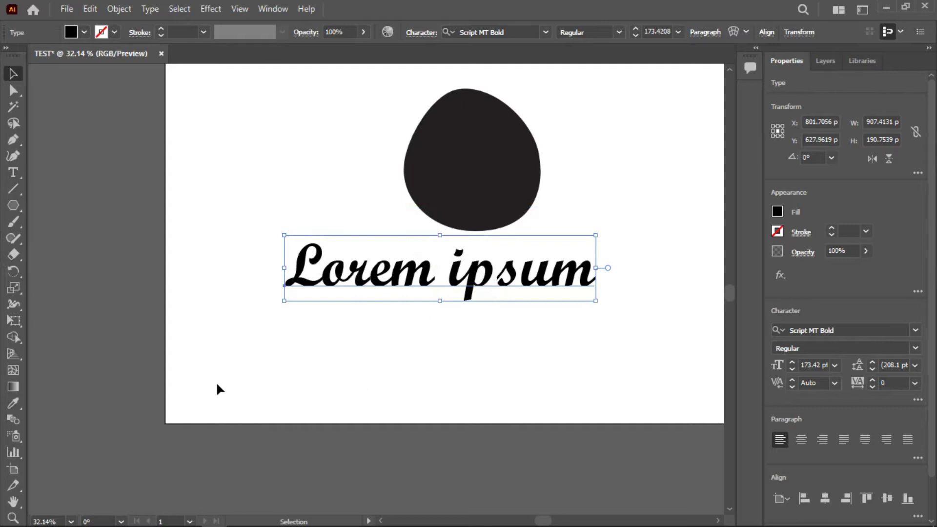
# Draw a slightly rising line about 413 px wide to the upper left of the rounded shape and give it a 12 pt stroke
pyautogui.press('space')
pyautogui.moveTo(347, 391); pyautogui.dragTo(222, 429)
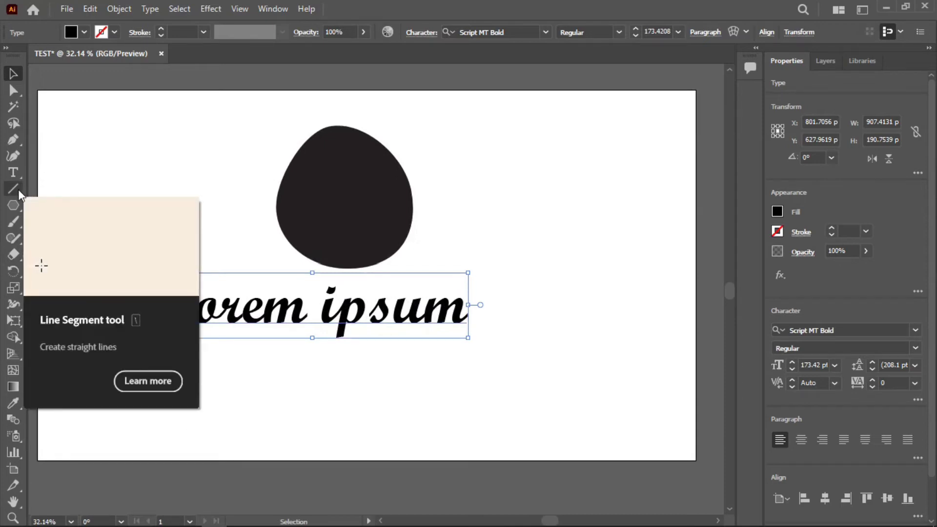
pyautogui.click(18, 192)
pyautogui.moveTo(135, 157); pyautogui.dragTo(277, 130)
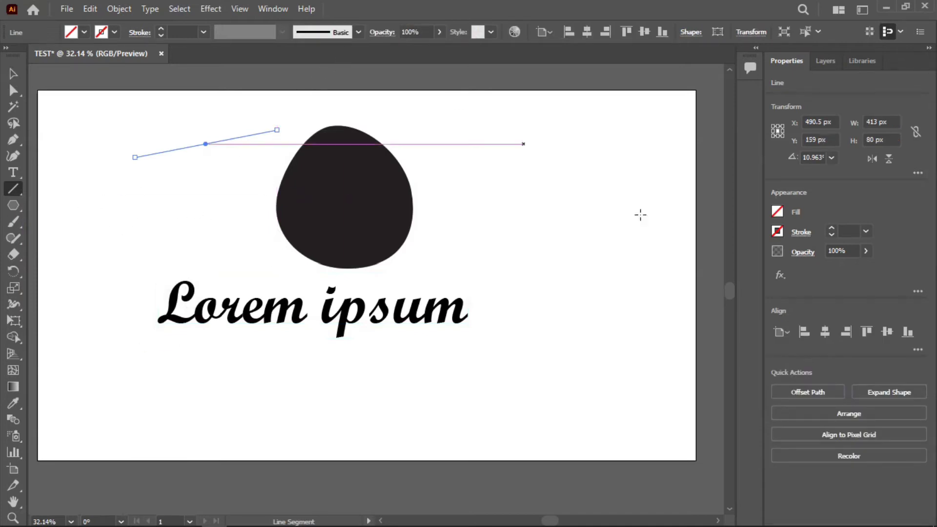
pyautogui.click(832, 228)
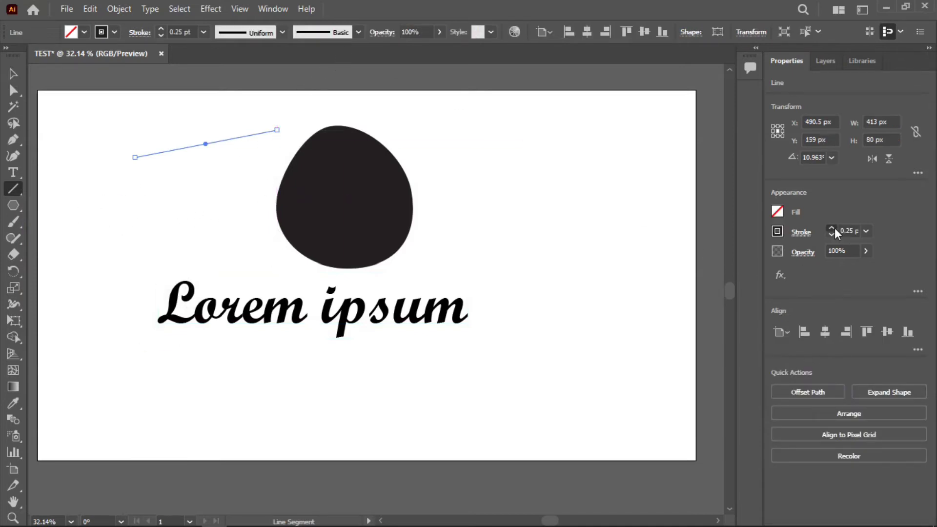
pyautogui.click(831, 228)
pyautogui.click(832, 228)
pyautogui.click(831, 227)
pyautogui.click(831, 227)
pyautogui.click(832, 227)
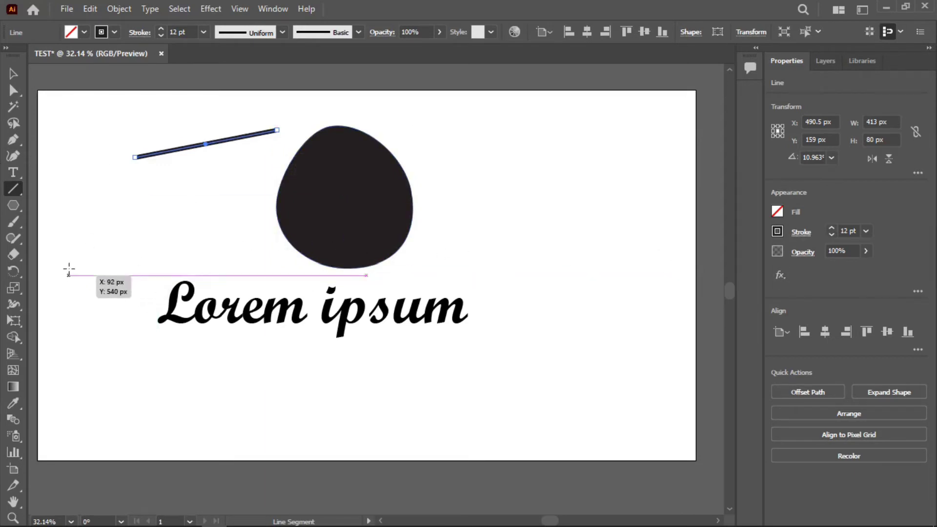
# Draw a horizontal line about 1151 px long across the lower part of the rounded shape, above the text
pyautogui.moveTo(73, 247); pyautogui.dragTo(468, 302)
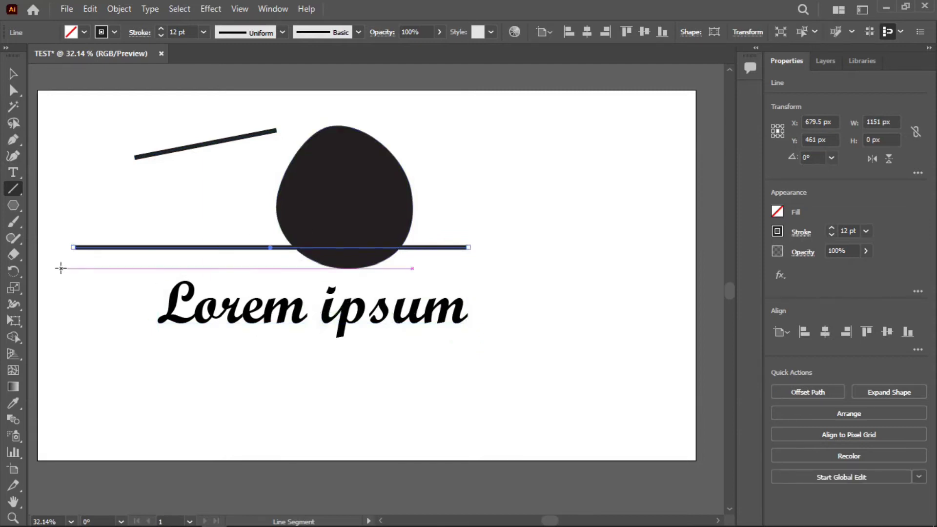
# Draw an arc about 156 x 90 px to the upper right of the rounded shape and a spiral about 554 px wide overlapping the shape's right side
pyautogui.moveTo(13, 191); pyautogui.dragTo(69, 204)
pyautogui.moveTo(431, 160); pyautogui.dragTo(484, 129)
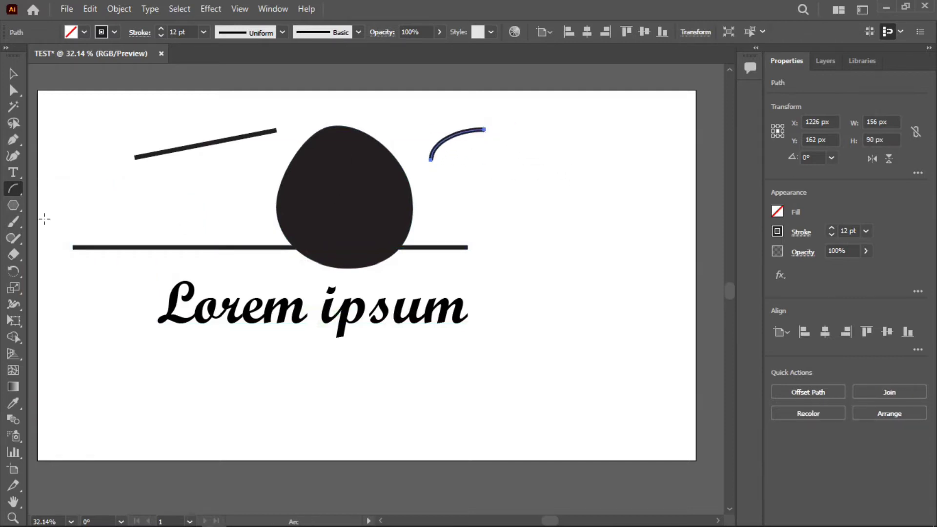
pyautogui.moveTo(14, 194); pyautogui.dragTo(79, 220)
pyautogui.moveTo(485, 241); pyautogui.dragTo(548, 344)
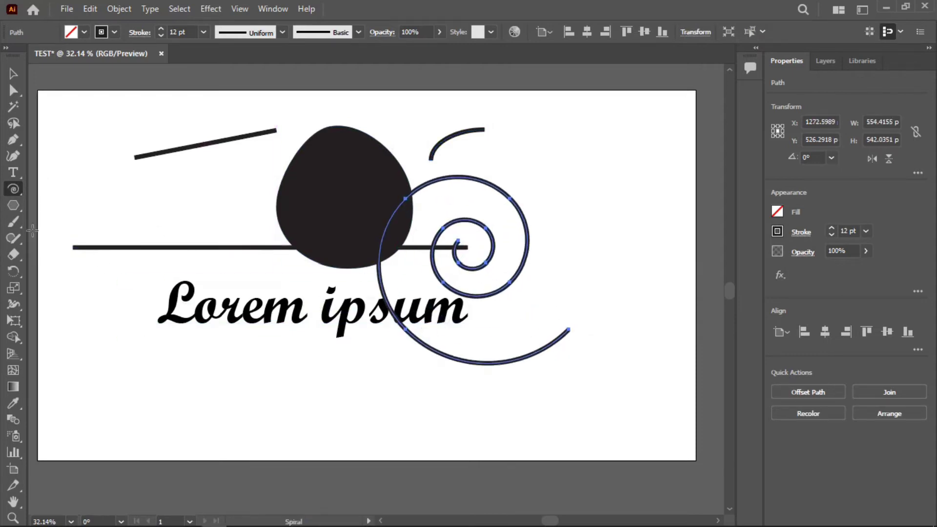
# Draw a rectangular grid about 456 x 456 px over the start of the text and a polar grid to the right of the spiral
pyautogui.moveTo(11, 189); pyautogui.dragTo(252, 381)
pyautogui.moveTo(16, 189); pyautogui.dragTo(67, 257)
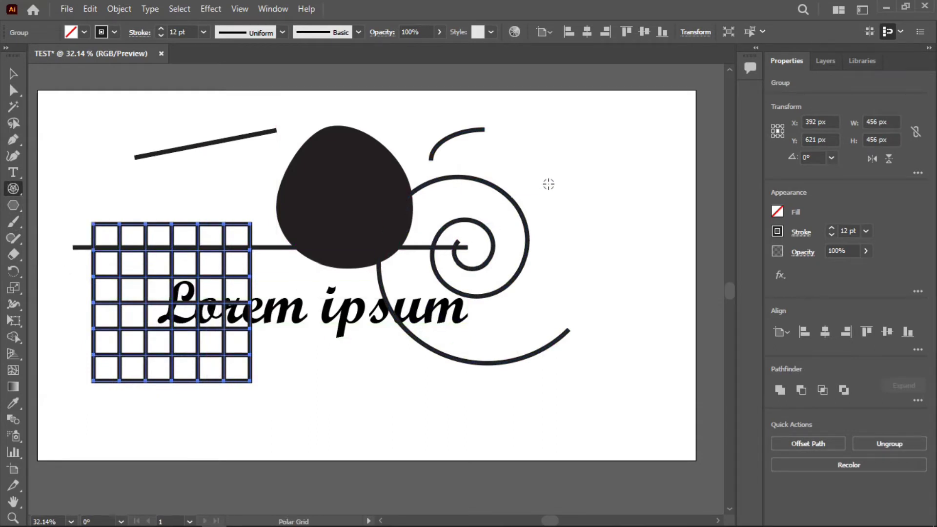
pyautogui.moveTo(548, 171); pyautogui.dragTo(652, 310)
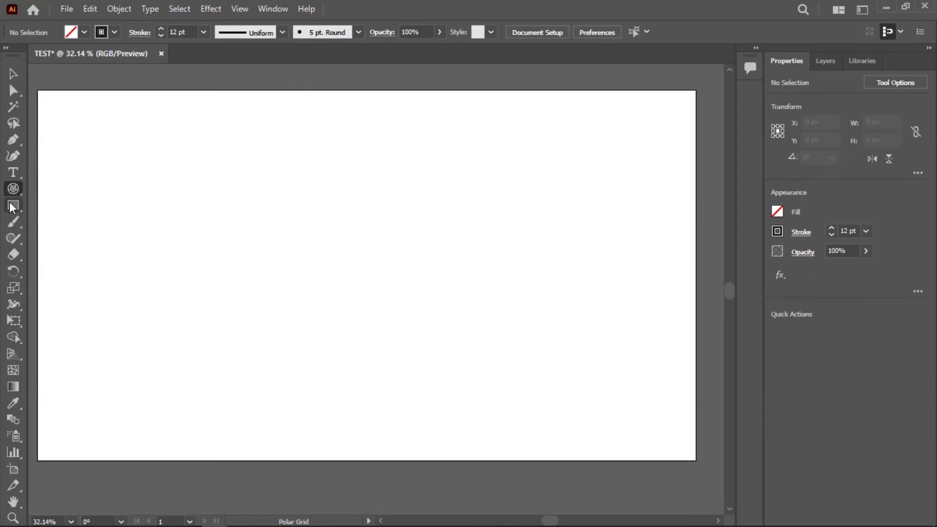
# Draw a rectangle about 586 x 334 px in the upper left of the artboard and fill it with red
pyautogui.click(12, 206)
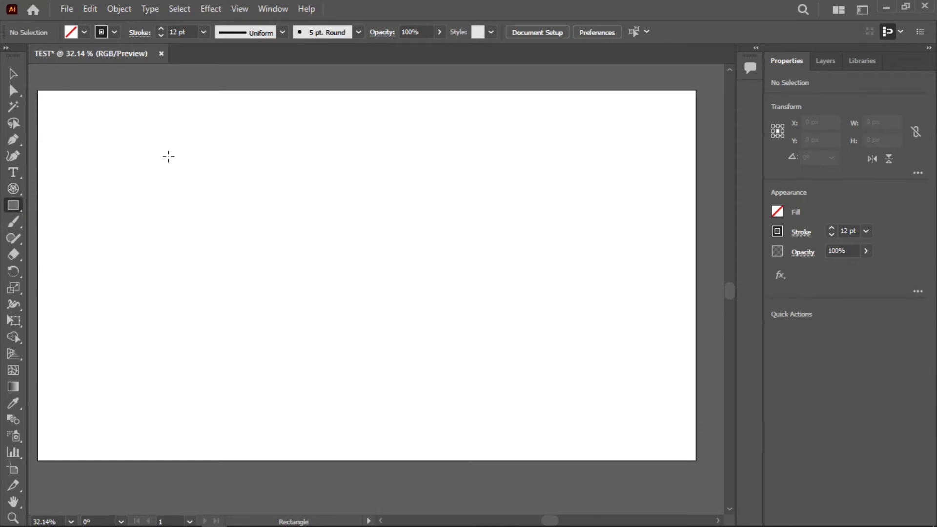
pyautogui.moveTo(133, 148); pyautogui.dragTo(332, 263)
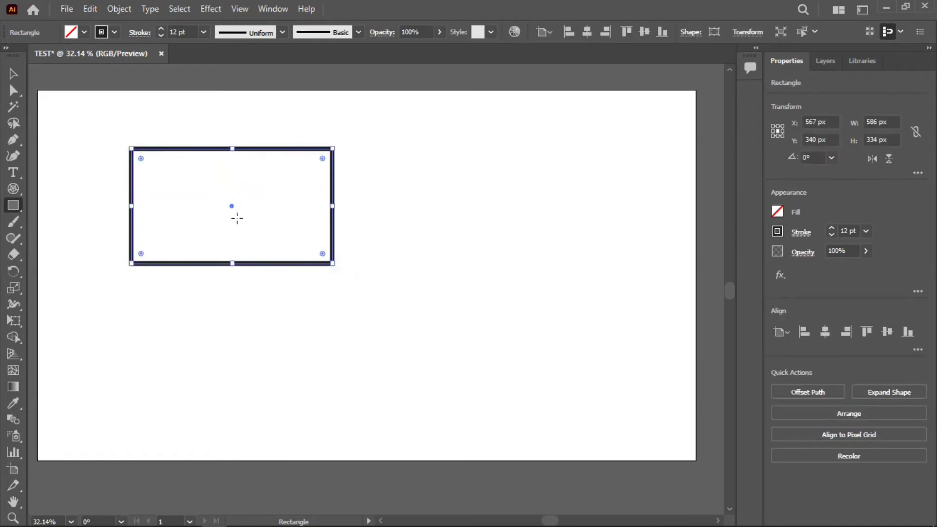
pyautogui.click(76, 33)
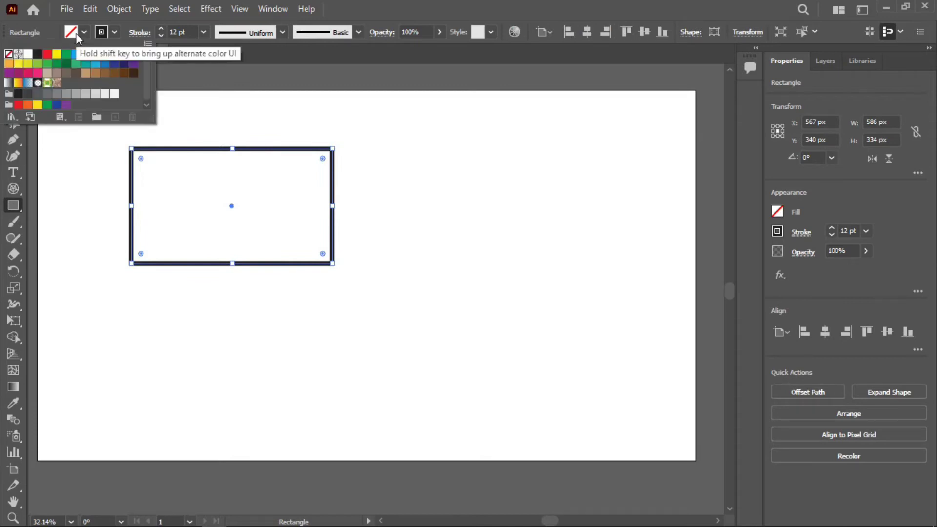
pyautogui.click(47, 56)
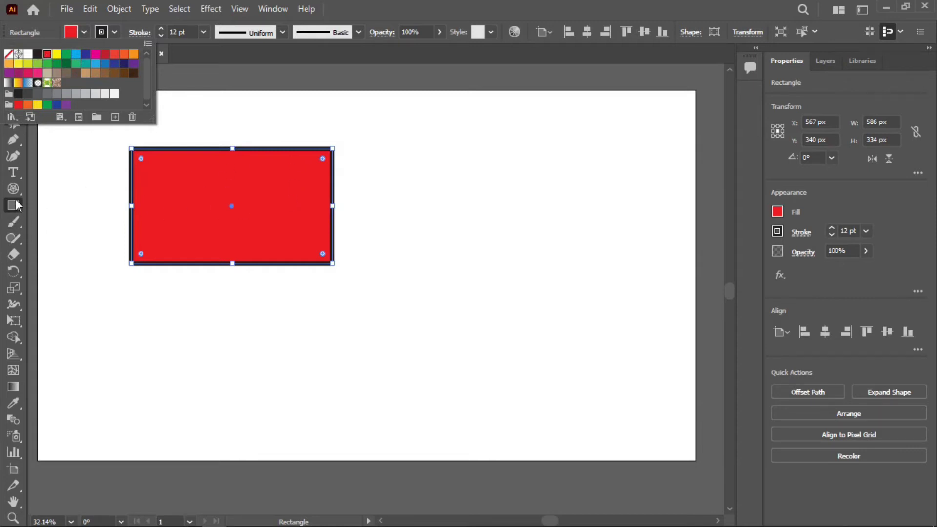
# Draw a rounded rectangle about 554 x 220 px right of the rectangle and a rounded square about 430 px wide below it
pyautogui.moveTo(16, 211); pyautogui.dragTo(58, 217)
pyautogui.moveTo(412, 166); pyautogui.dragTo(604, 242)
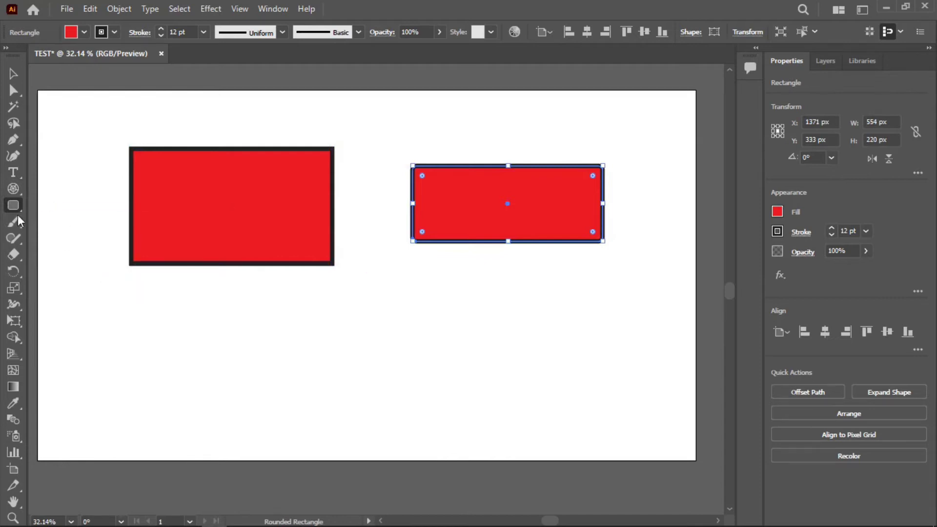
pyautogui.moveTo(93, 288); pyautogui.dragTo(190, 348)
pyautogui.moveTo(231, 361)
pyautogui.mouseDown()
pyautogui.moveTo(258, 360)
pyautogui.moveTo(259, 334)
pyautogui.moveTo(241, 302)
pyautogui.mouseUp()
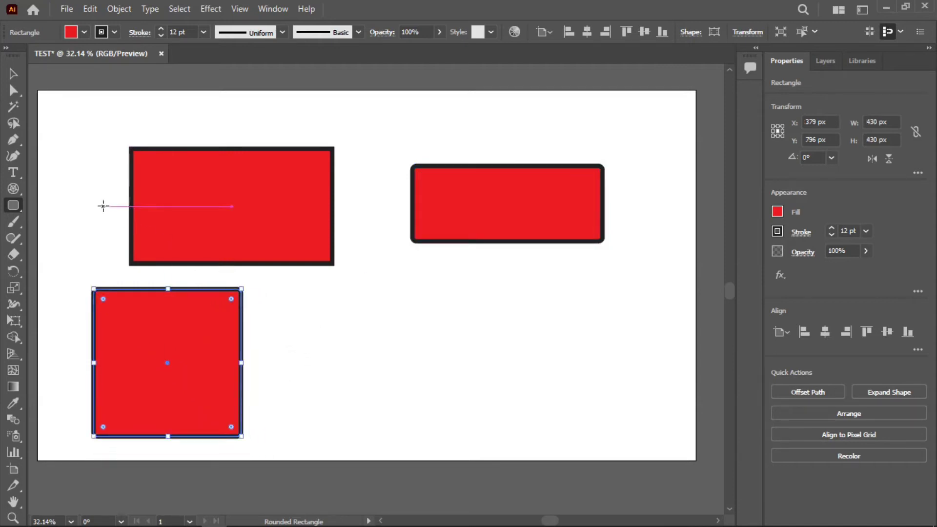
# Draw an ellipse about 628 x 174 px below the rounded rectangle and a circle about 242 px wide between the ellipse and rounded square
pyautogui.click(13, 207)
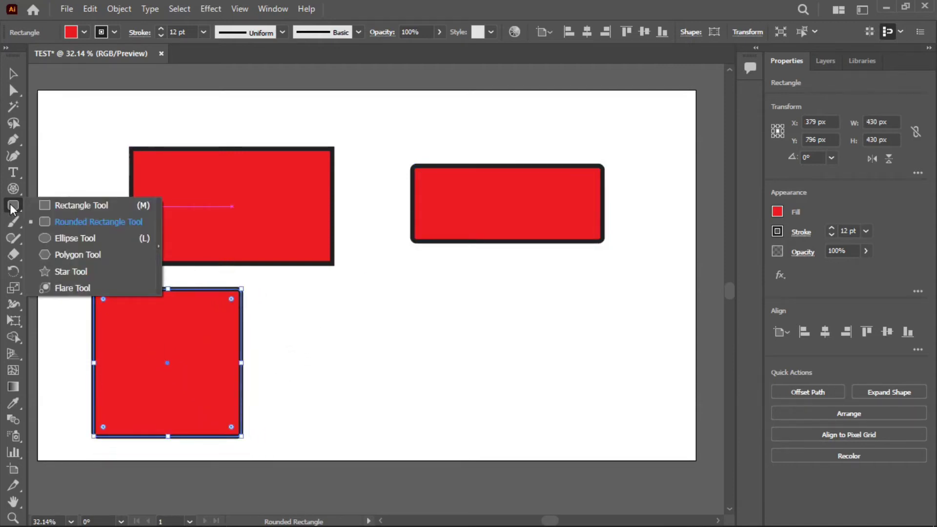
pyautogui.click(68, 238)
pyautogui.moveTo(392, 293); pyautogui.dragTo(609, 355)
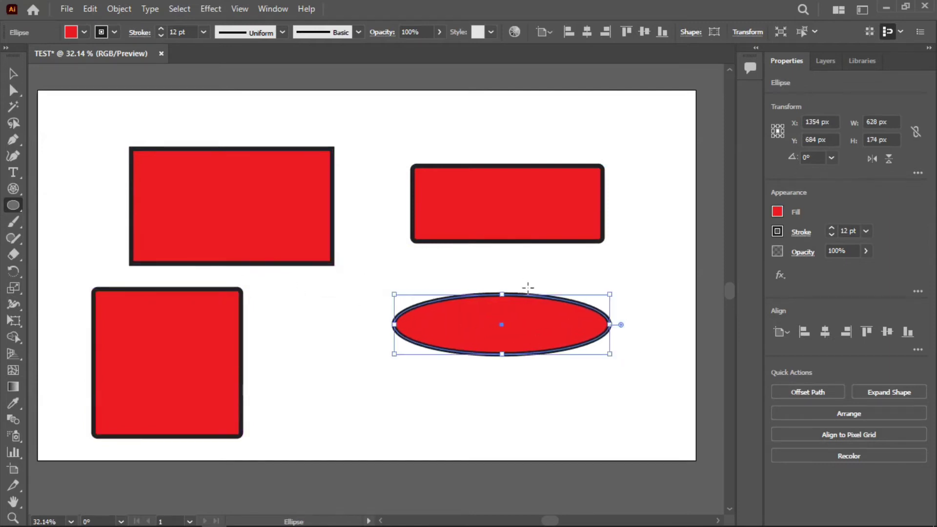
pyautogui.moveTo(296, 317); pyautogui.dragTo(370, 402)
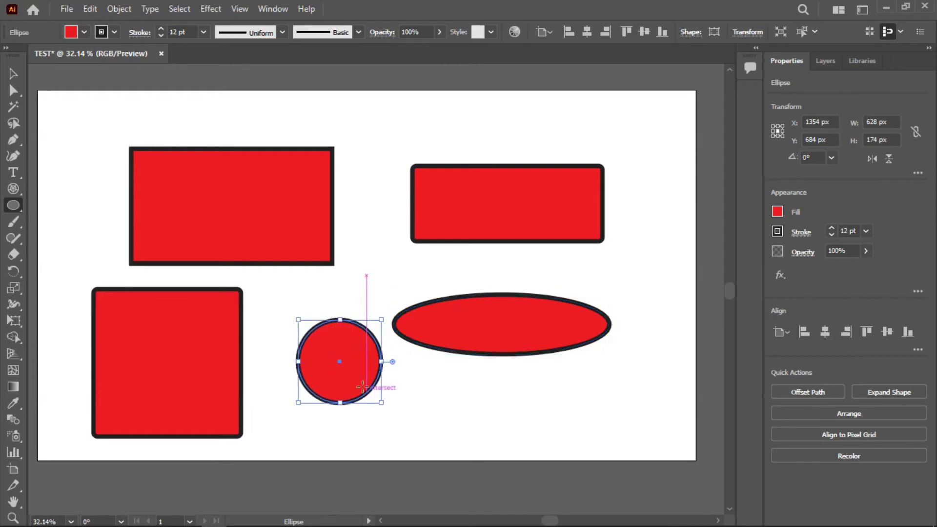
# Draw a five-pointed star about 481 x 457 px near the artboard's upper edge and move it to the middle of the shapes
pyautogui.rightClick(12, 207)
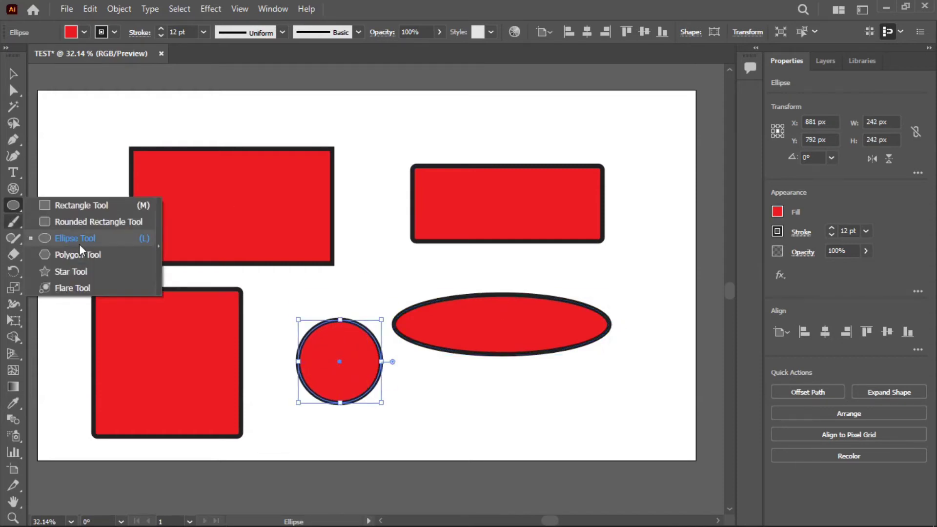
pyautogui.click(98, 276)
pyautogui.moveTo(335, 107); pyautogui.dragTo(398, 164)
pyautogui.click(14, 74)
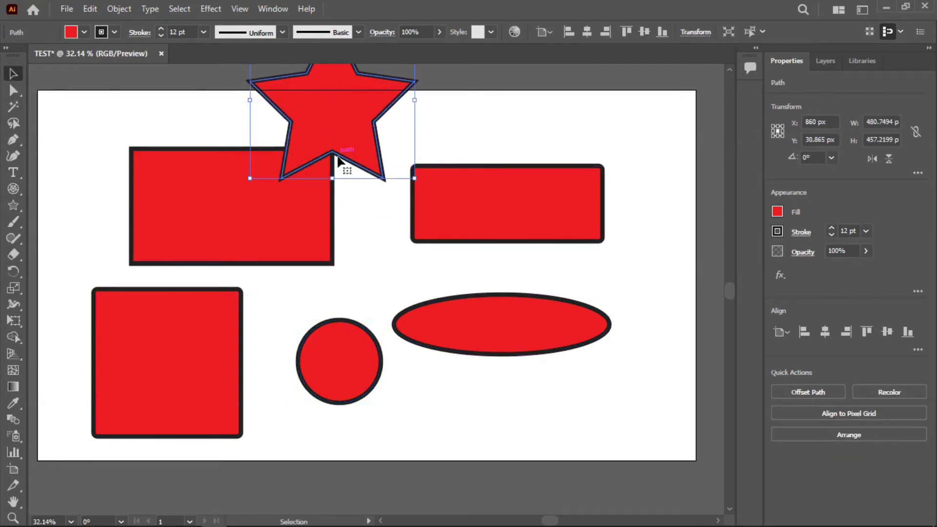
pyautogui.moveTo(347, 118); pyautogui.dragTo(392, 268)
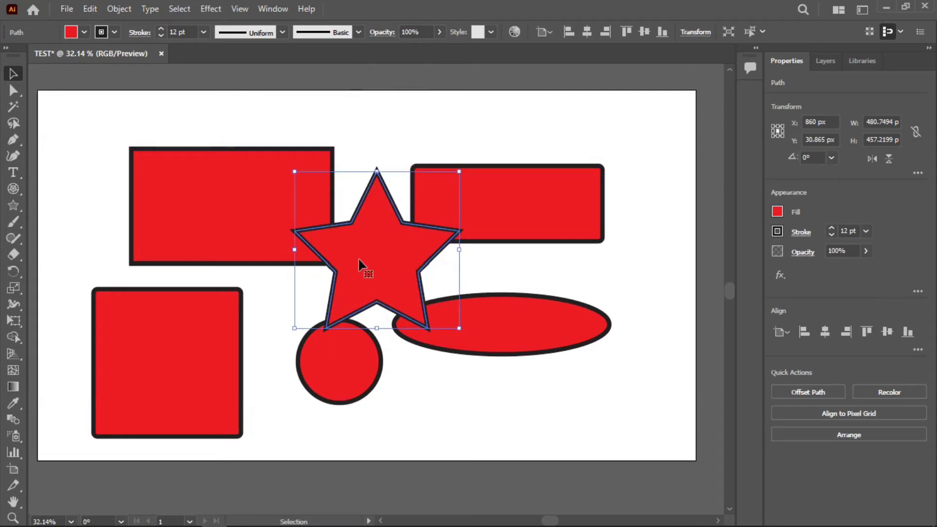
# Draw a flare over the large red rectangle with the Flare tool
pyautogui.click(13, 205)
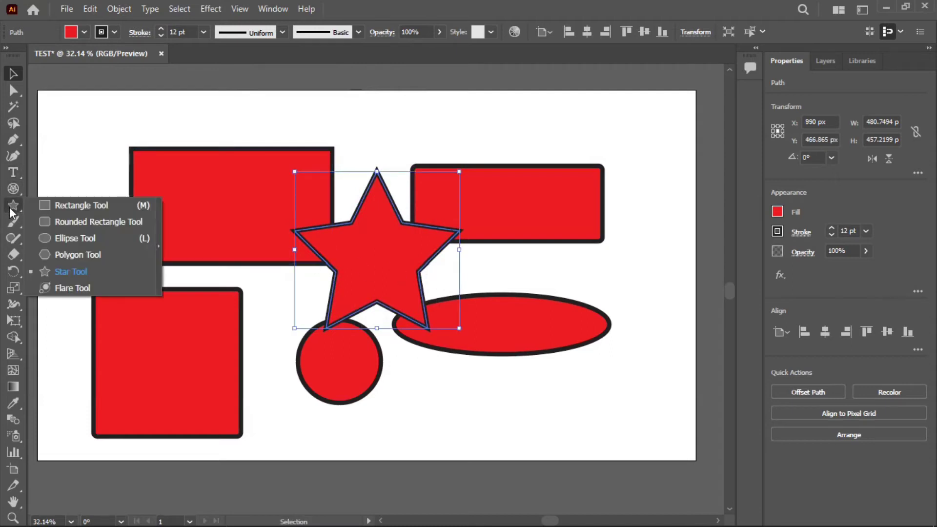
pyautogui.click(98, 286)
pyautogui.moveTo(187, 159); pyautogui.dragTo(235, 243)
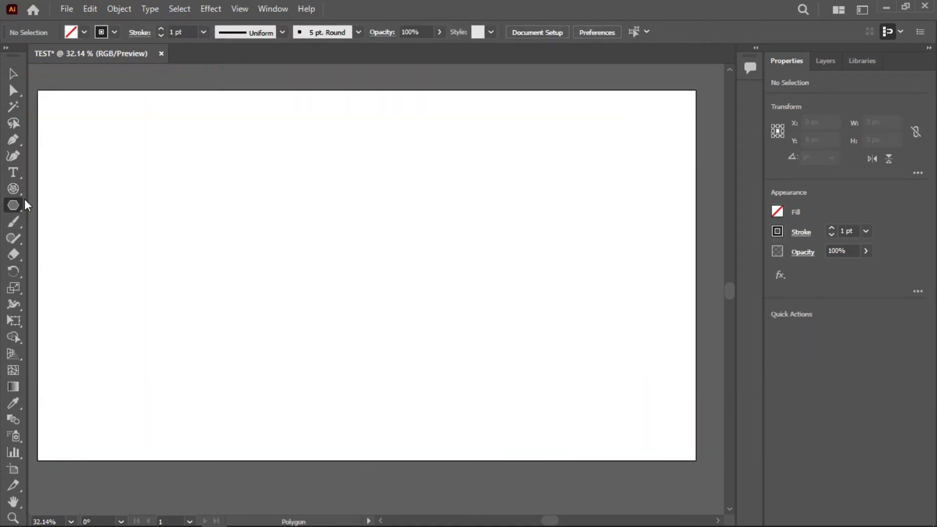
# Paint a freehand hooked curve in the upper left of the artboard using the Paintbrush with the 5 pt. Round brush
pyautogui.click(13, 222)
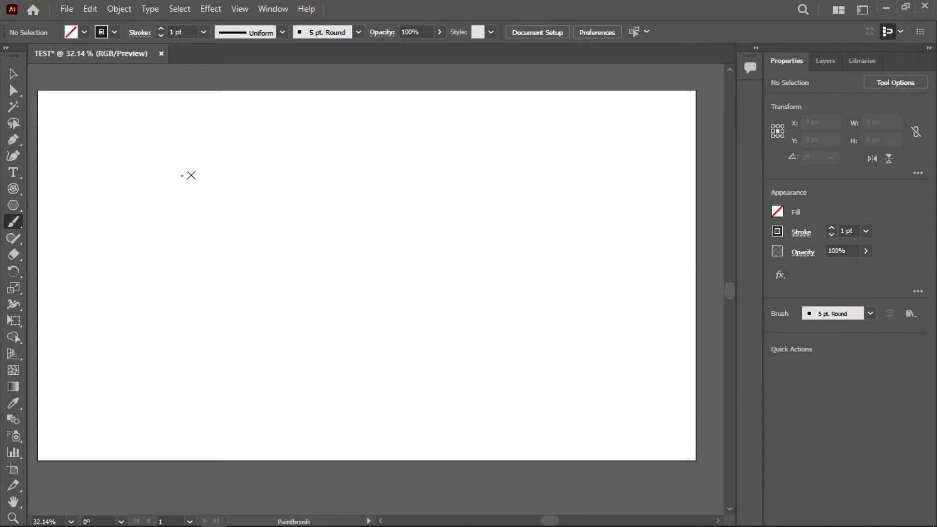
pyautogui.moveTo(93, 154)
pyautogui.mouseDown()
pyautogui.moveTo(162, 145)
pyautogui.moveTo(290, 200)
pyautogui.moveTo(248, 235)
pyautogui.moveTo(172, 193)
pyautogui.mouseUp()
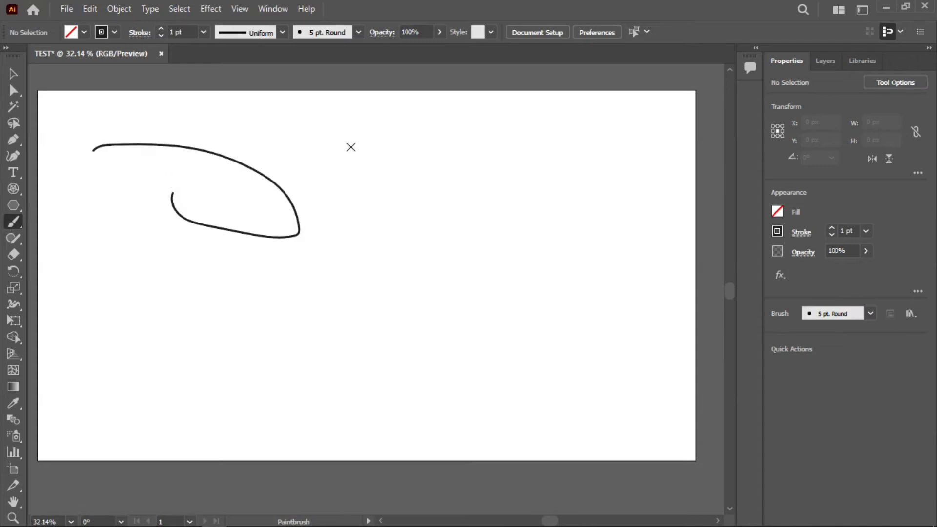
# Open the Arrows_Special brush library and dock it beside the artboard at full height
pyautogui.click(872, 314)
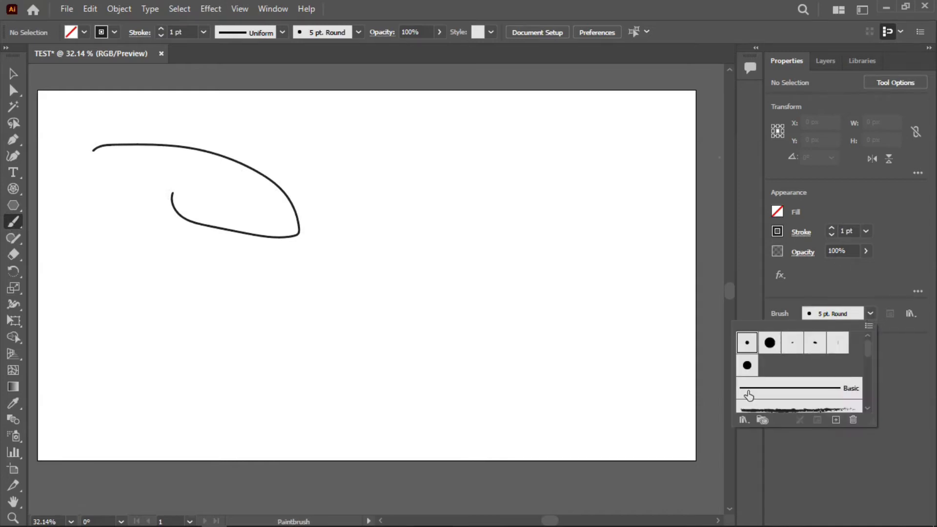
pyautogui.click(742, 420)
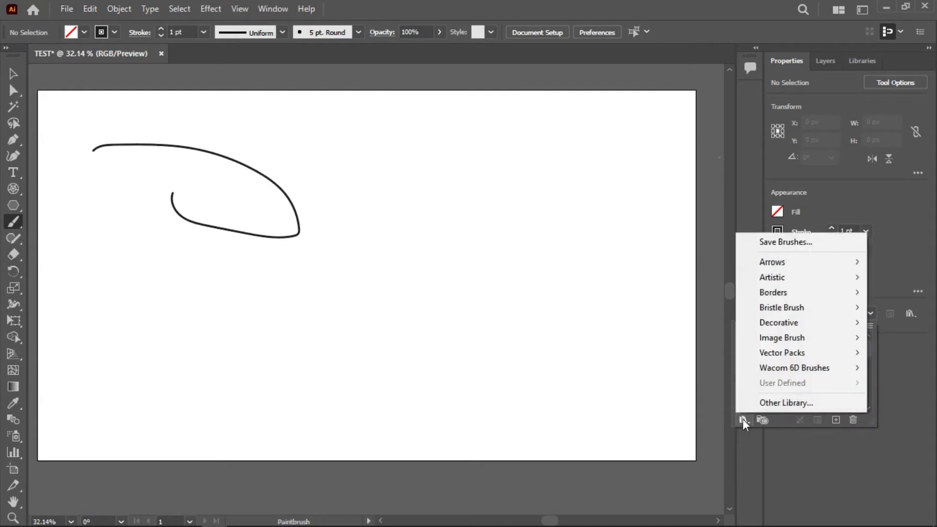
pyautogui.moveTo(790, 271)
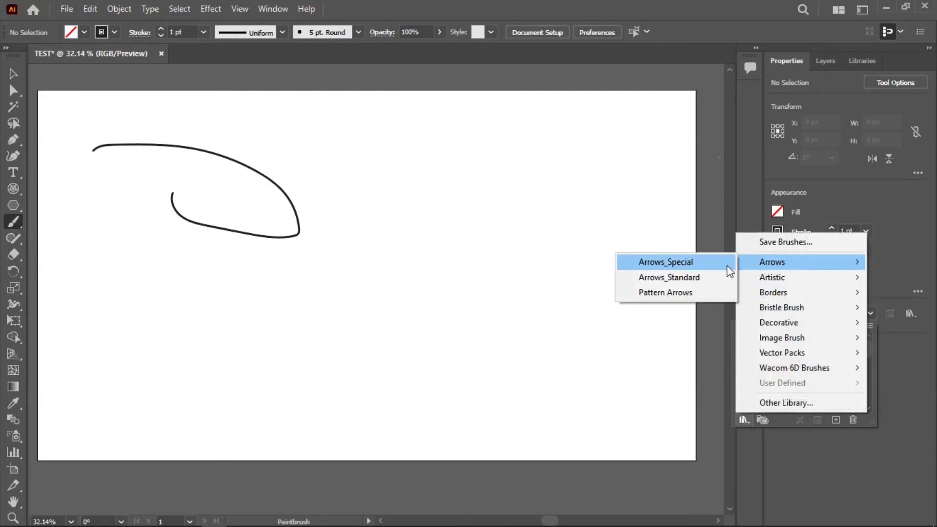
pyautogui.click(702, 262)
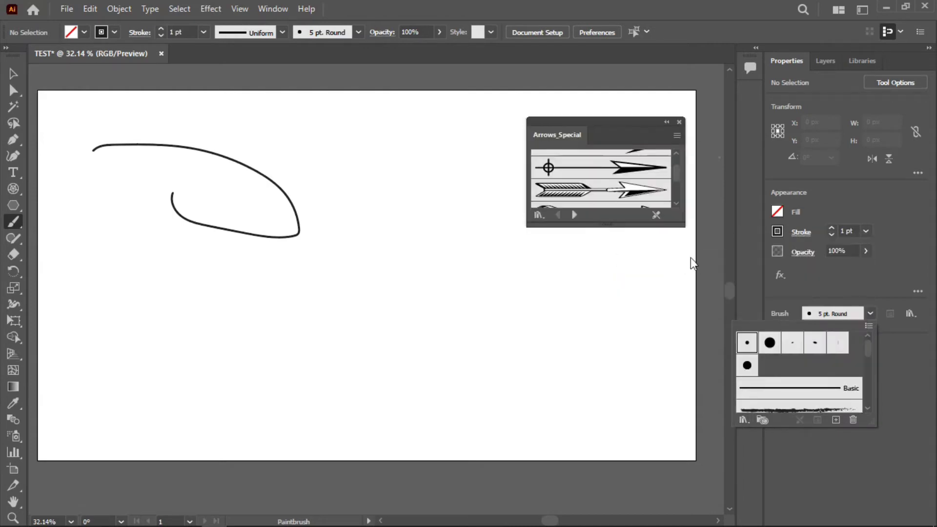
pyautogui.click(626, 130)
pyautogui.moveTo(591, 120); pyautogui.dragTo(723, 71)
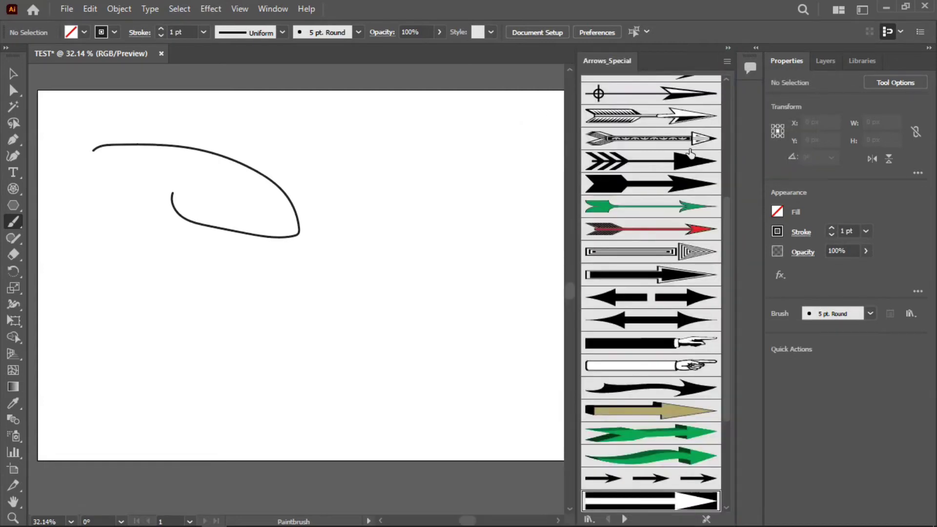
# Paint a thin 1 pt arrow below the curve with the red feathered arrow brush, and a thicker 7 pt one beneath it
pyautogui.click(646, 229)
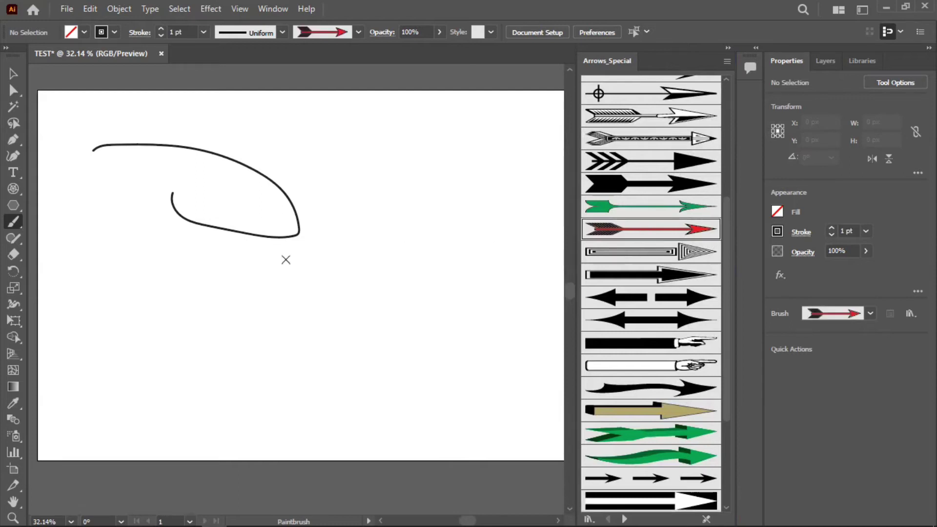
pyautogui.moveTo(149, 289); pyautogui.dragTo(367, 251)
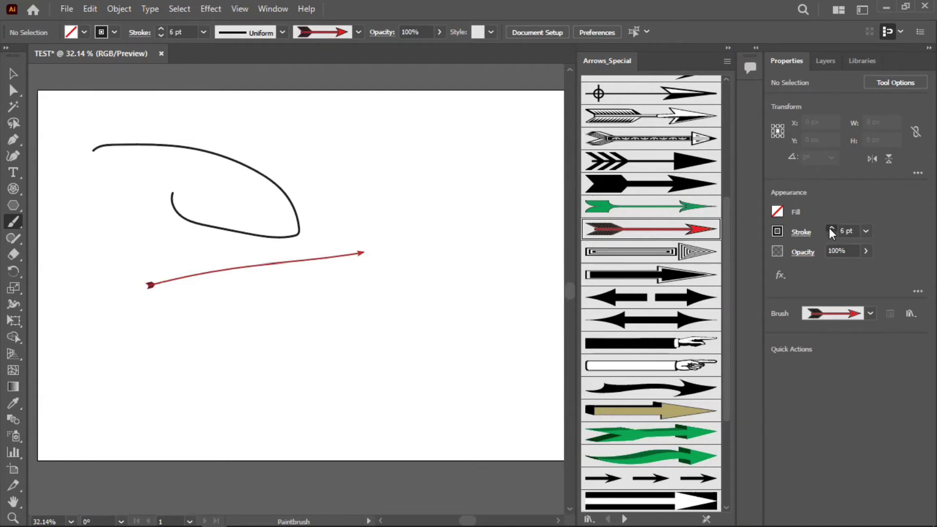
pyautogui.moveTo(195, 311); pyautogui.dragTo(392, 306)
# Paint a horizontal stroke below the thick red arrow with the tan three-dimensional arrow brush
pyautogui.scroll(-3, 646, 297)
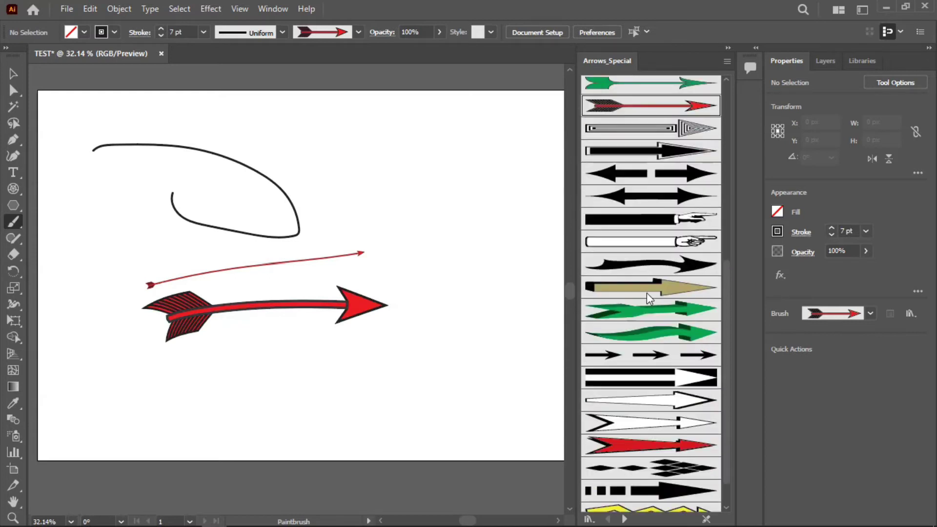
pyautogui.click(651, 291)
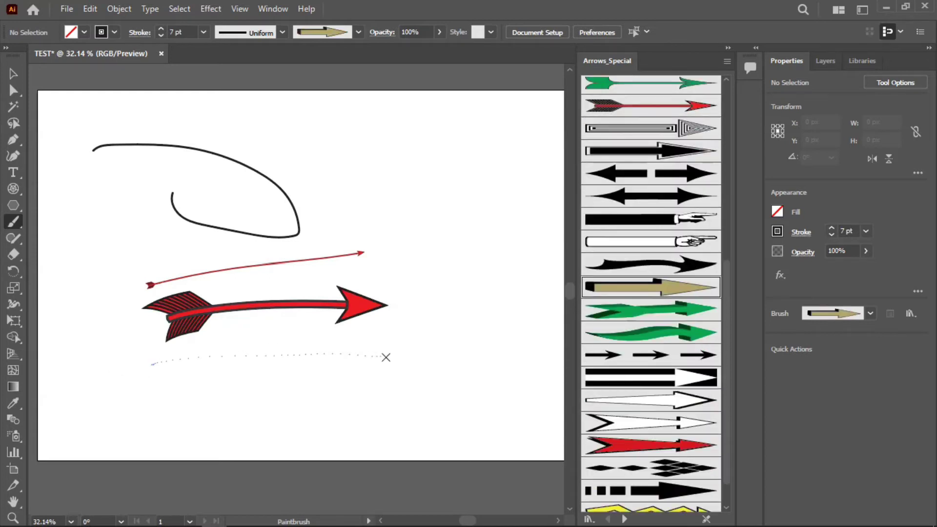
pyautogui.moveTo(385, 357); pyautogui.dragTo(386, 357)
# Paint a short stroke above the thin red arrow with the yellow zigzag arrow brush
pyautogui.scroll(-1, 652, 405)
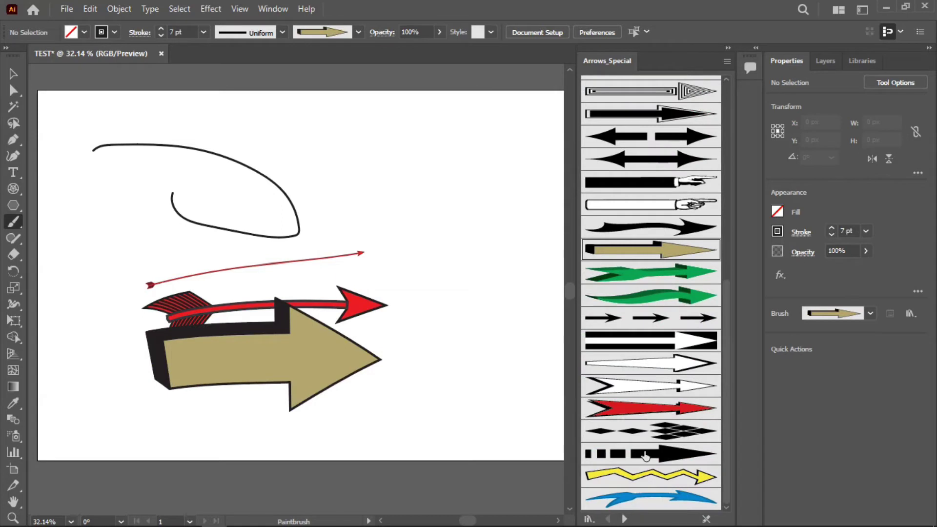
pyautogui.click(652, 481)
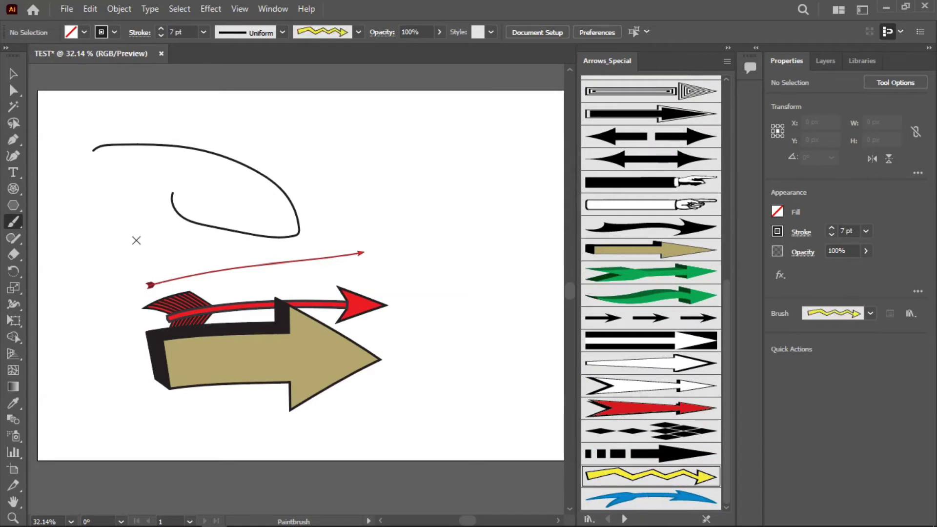
pyautogui.moveTo(136, 240); pyautogui.dragTo(270, 227)
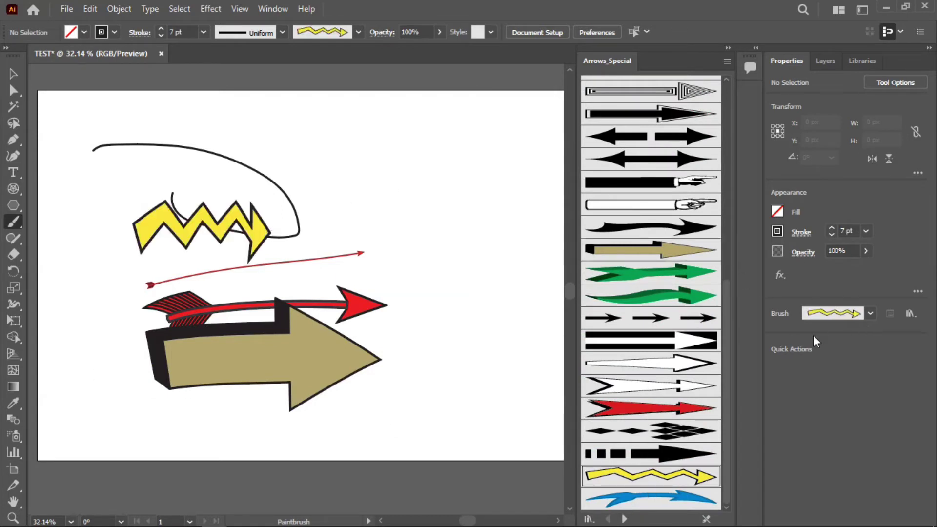
# Browse onward to the Decorative_Banners and Seals brushes and paint a short orange banner below the wheat-like stroke
pyautogui.click(624, 519)
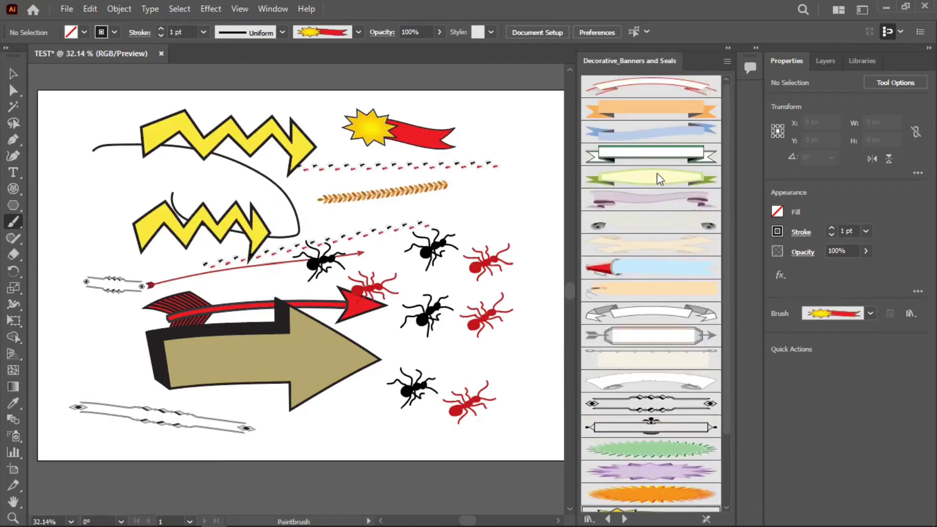
pyautogui.click(647, 109)
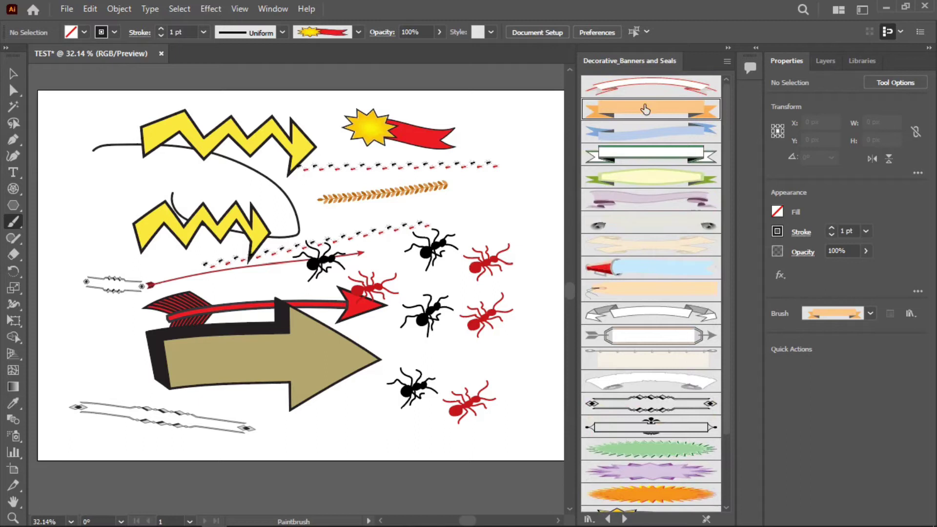
pyautogui.moveTo(390, 214); pyautogui.dragTo(499, 216)
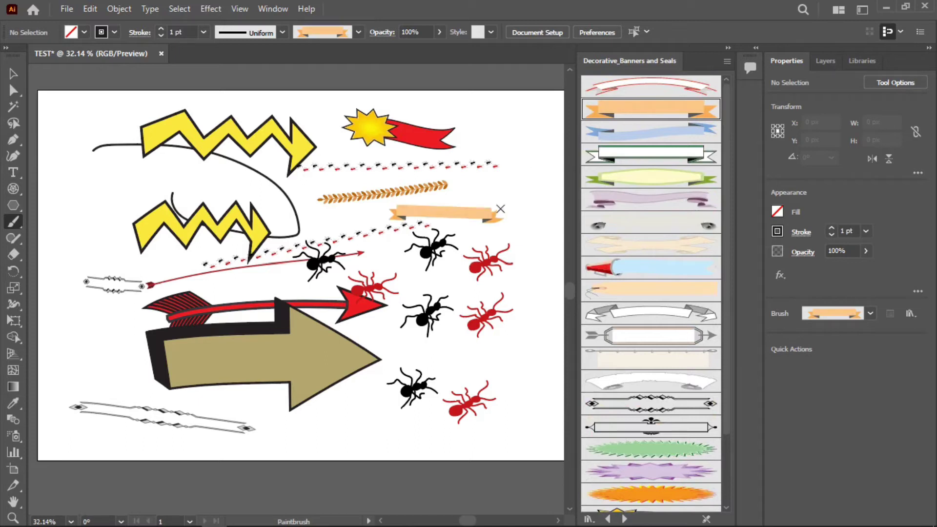
# Browse onward through the Elegant Curl & Floral Brush Set to the 6d Art Pen Brushes library
pyautogui.click(624, 518)
pyautogui.click(625, 518)
pyautogui.click(625, 519)
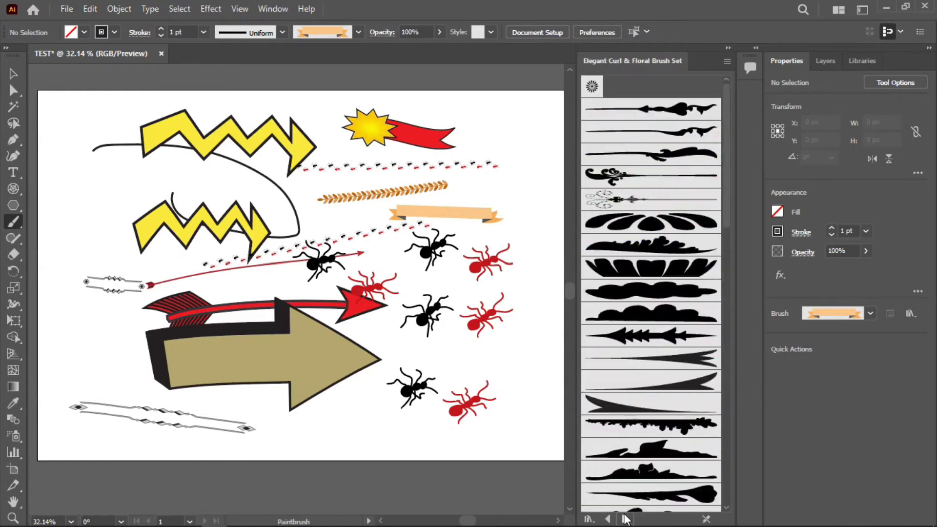
pyautogui.click(625, 519)
pyautogui.click(626, 519)
pyautogui.click(626, 519)
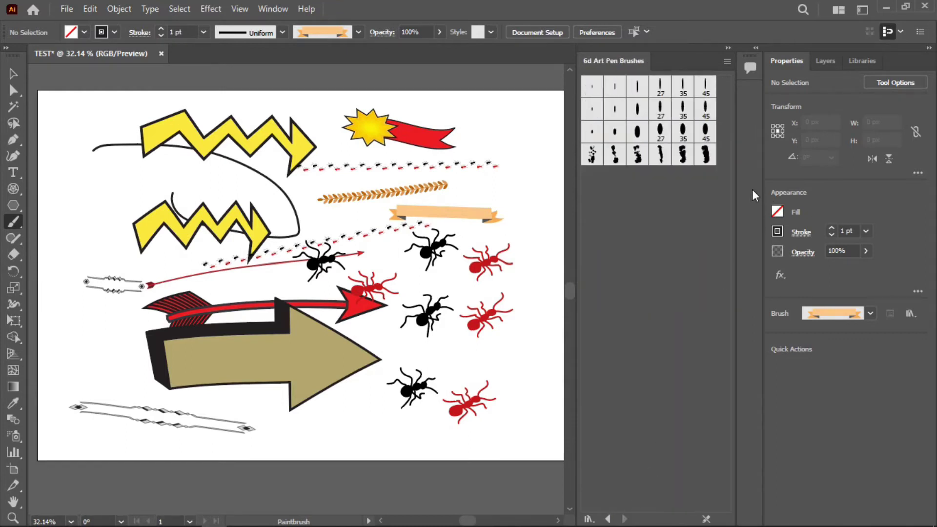
# Open the Artistic_Calligraphic brush library to view its brushes, and close the library
pyautogui.scroll(4, 738, 187)
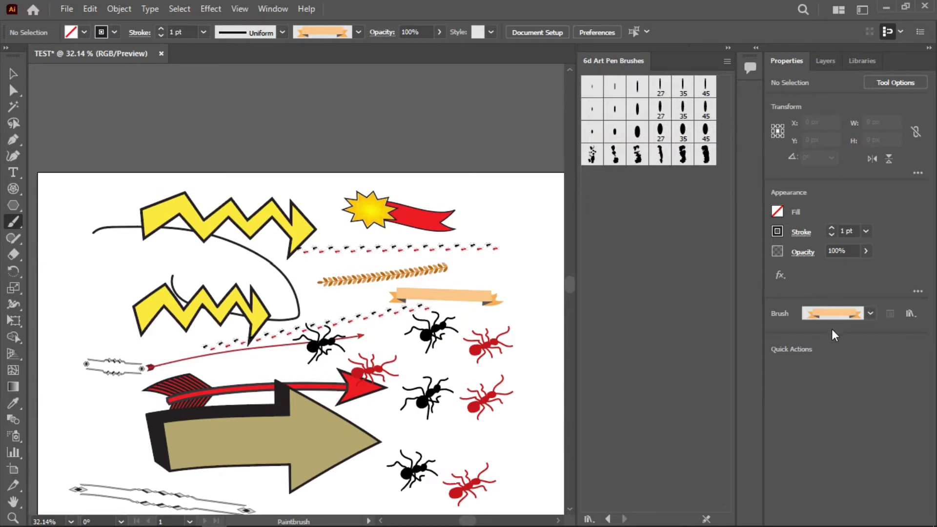
pyautogui.click(870, 312)
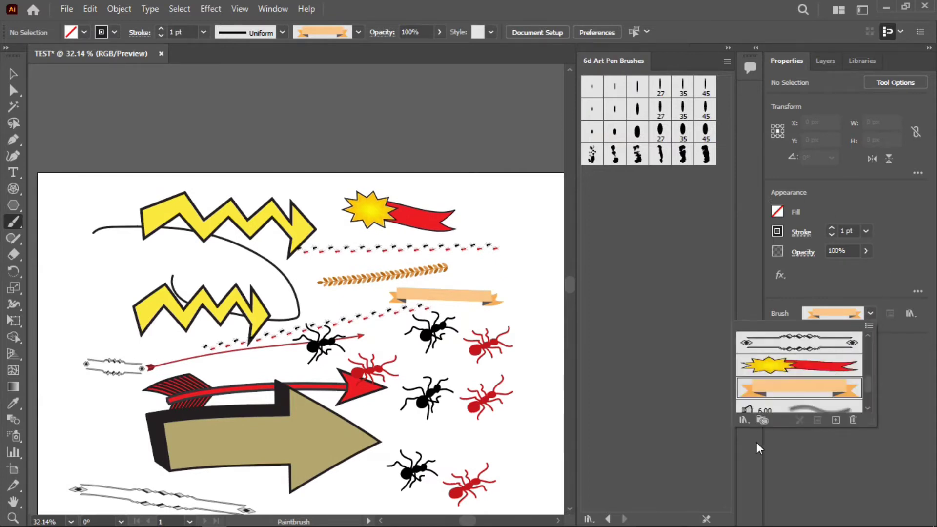
pyautogui.click(740, 422)
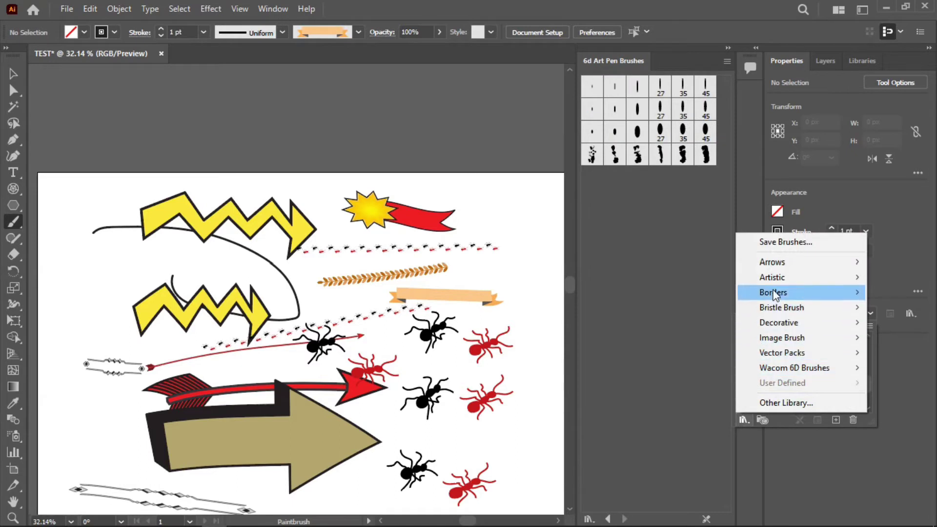
pyautogui.moveTo(777, 279)
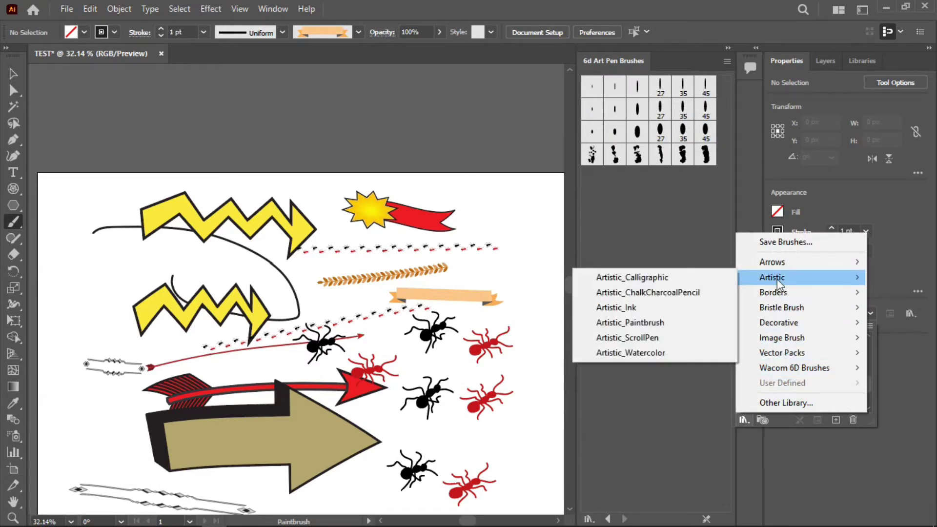
pyautogui.click(629, 277)
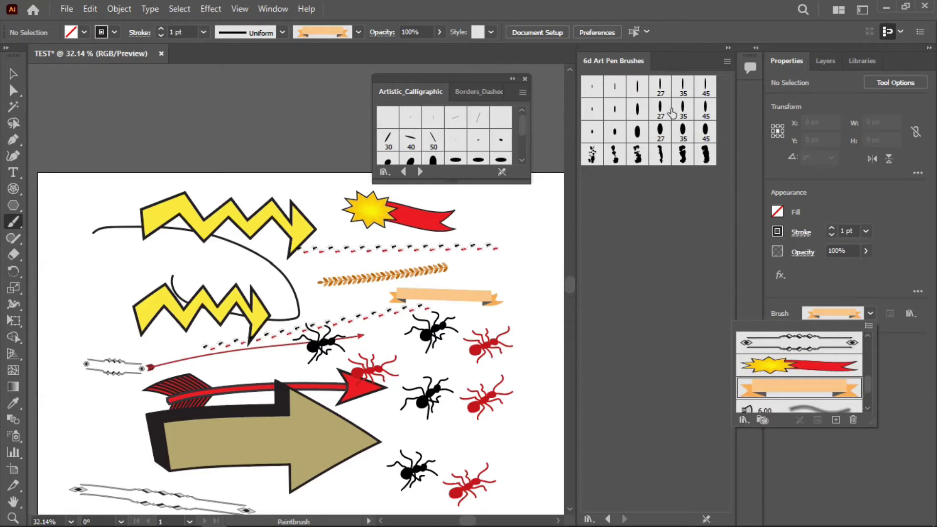
pyautogui.click(526, 76)
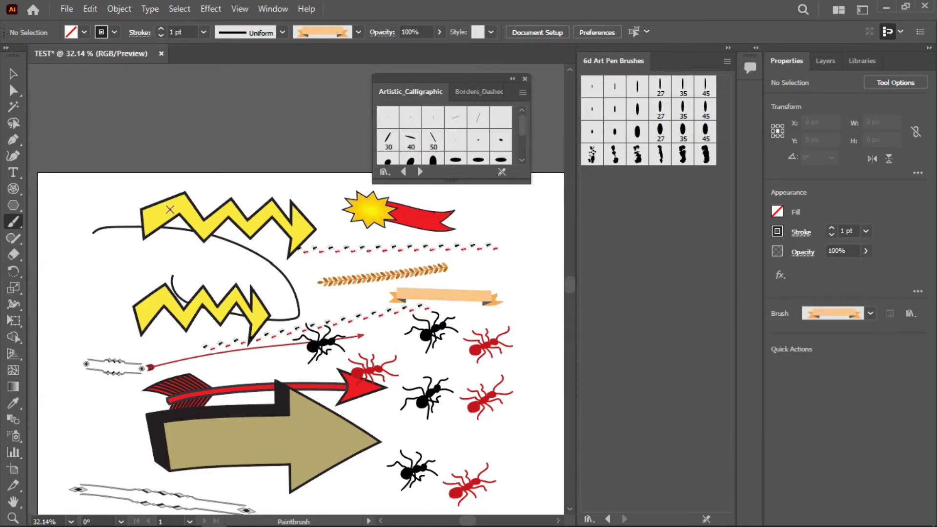
pyautogui.click(525, 78)
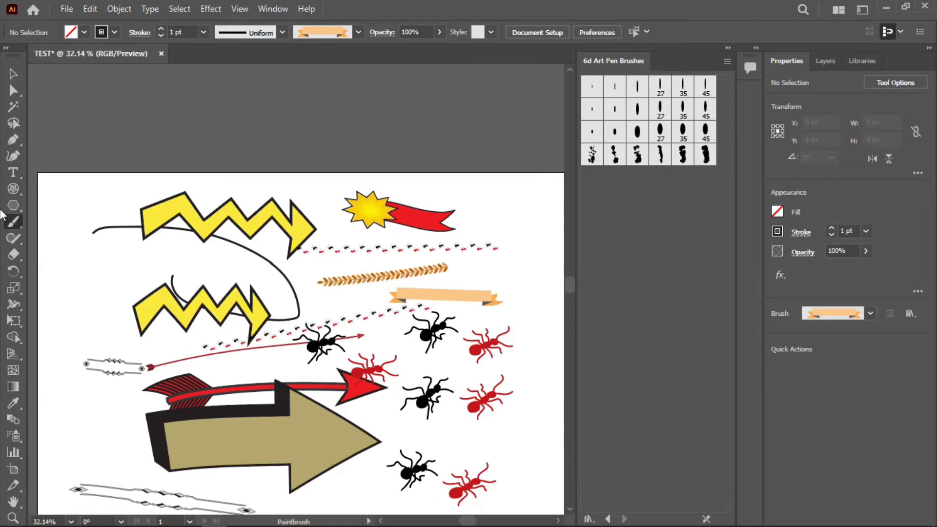
pyautogui.scroll(-4, 233, 193)
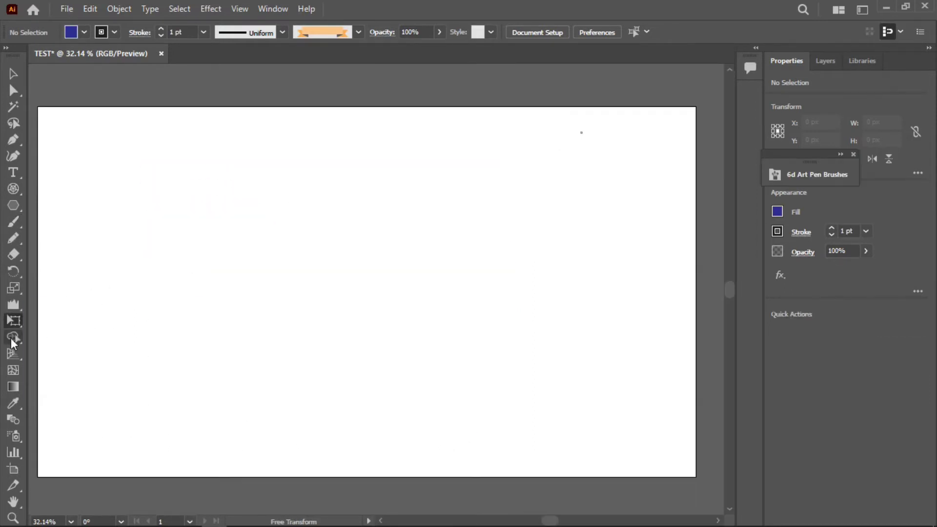
# Draw a hexagon about 536 x 497 px in the artboard's upper left and a rounded rectangle about 580 x 440 px overlapping its lower right
pyautogui.click(13, 338)
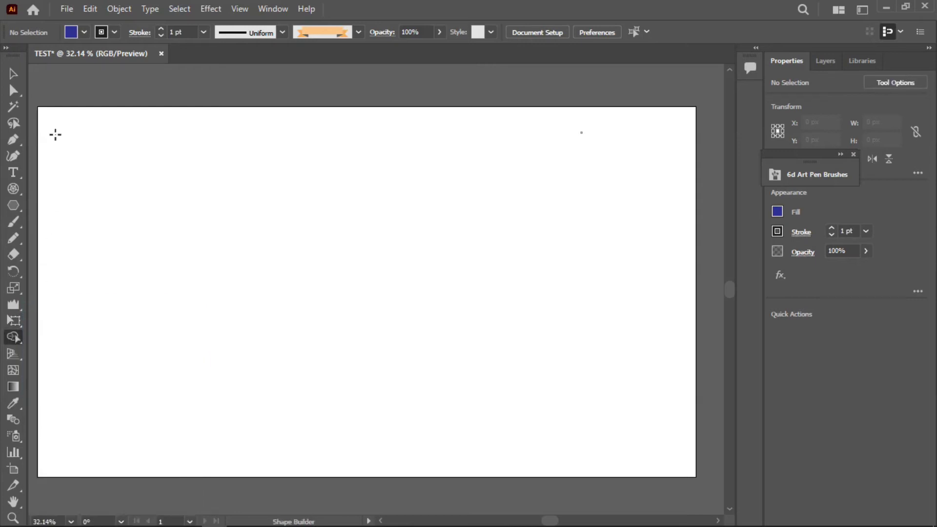
pyautogui.click(13, 207)
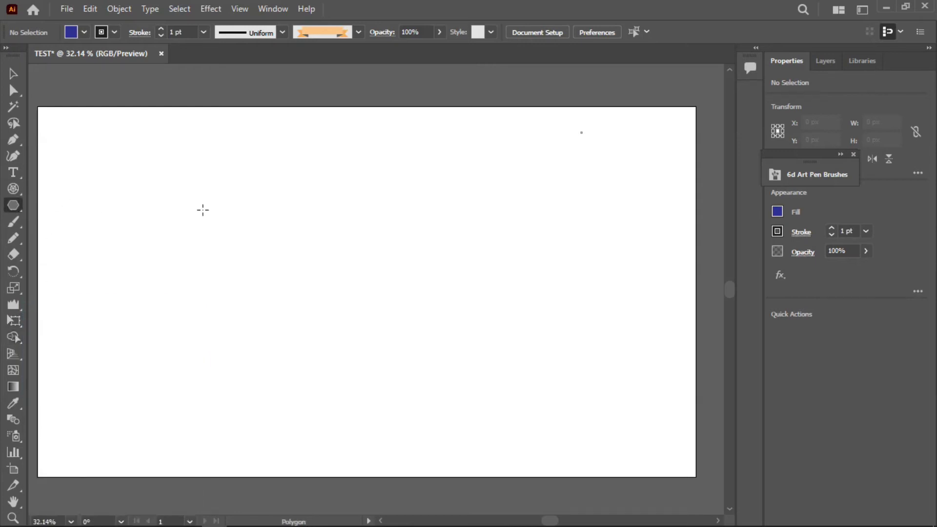
pyautogui.moveTo(203, 210); pyautogui.dragTo(257, 284)
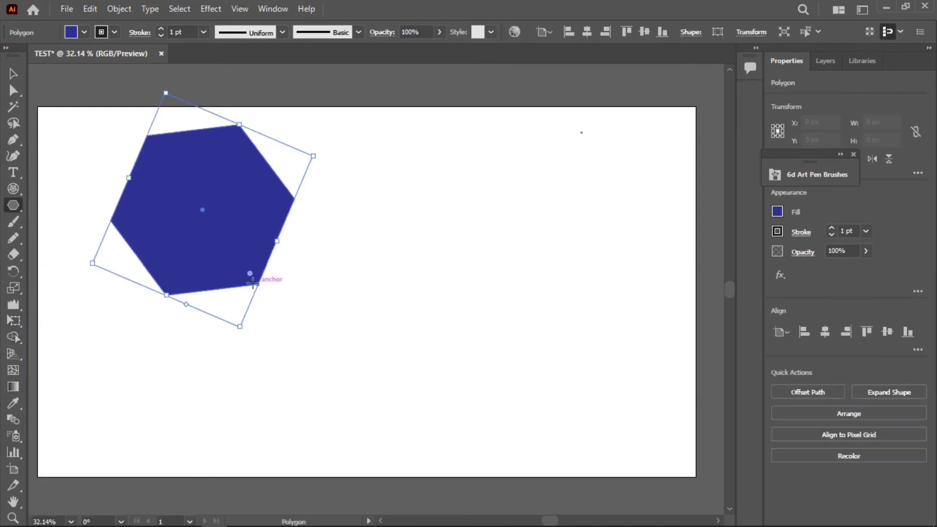
pyautogui.click(16, 206)
pyautogui.click(84, 222)
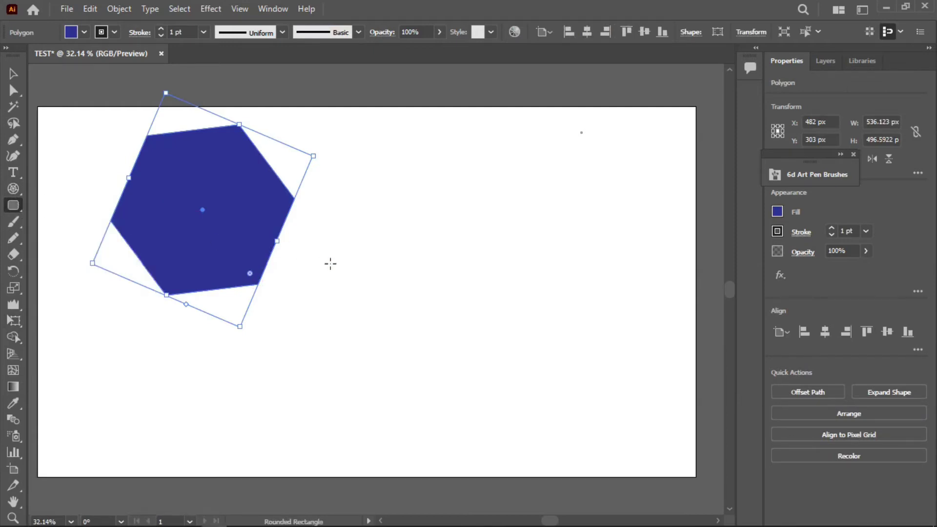
pyautogui.moveTo(236, 250); pyautogui.dragTo(435, 400)
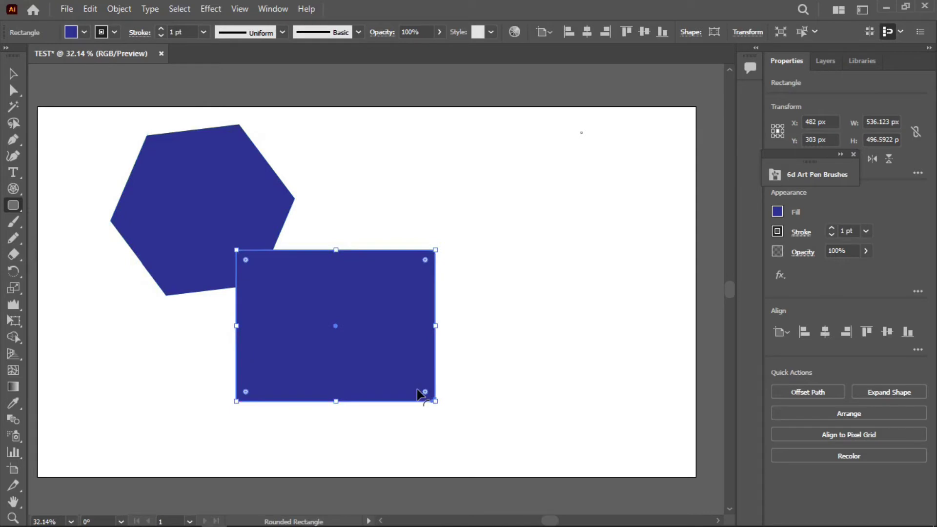
# Draw a star about 608 x 578 px over the rectangle's upper-right corner and a hexagon about 453 x 437 px overlapping both shapes
pyautogui.click(16, 203)
pyautogui.click(94, 273)
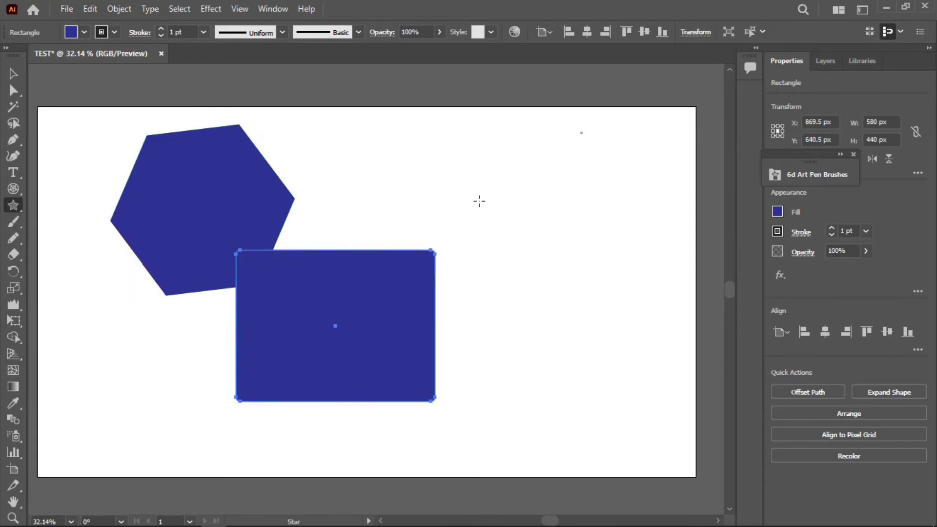
pyautogui.moveTo(432, 209); pyautogui.dragTo(441, 317)
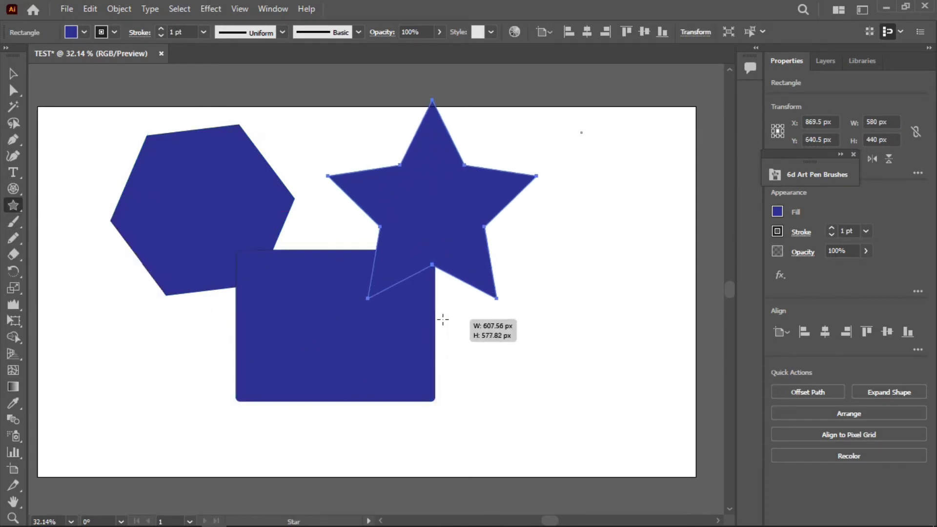
pyautogui.click(15, 204)
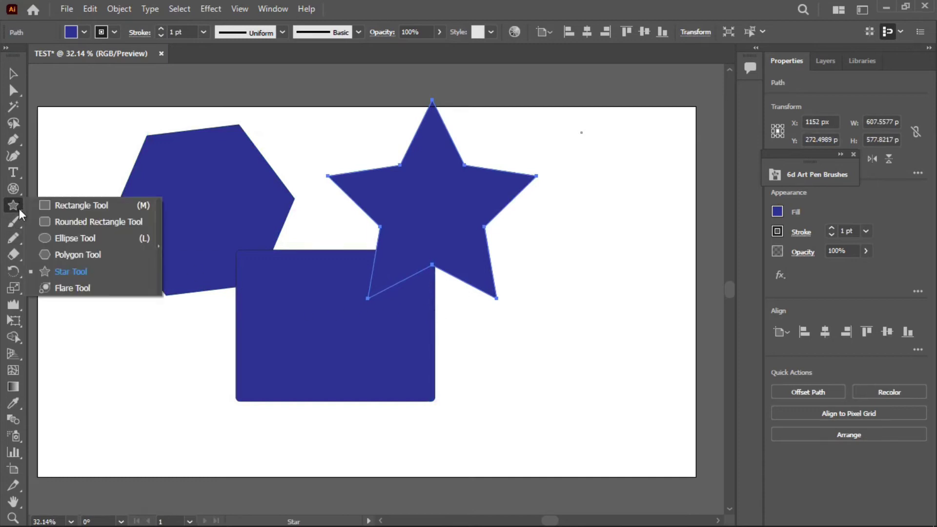
pyautogui.click(125, 261)
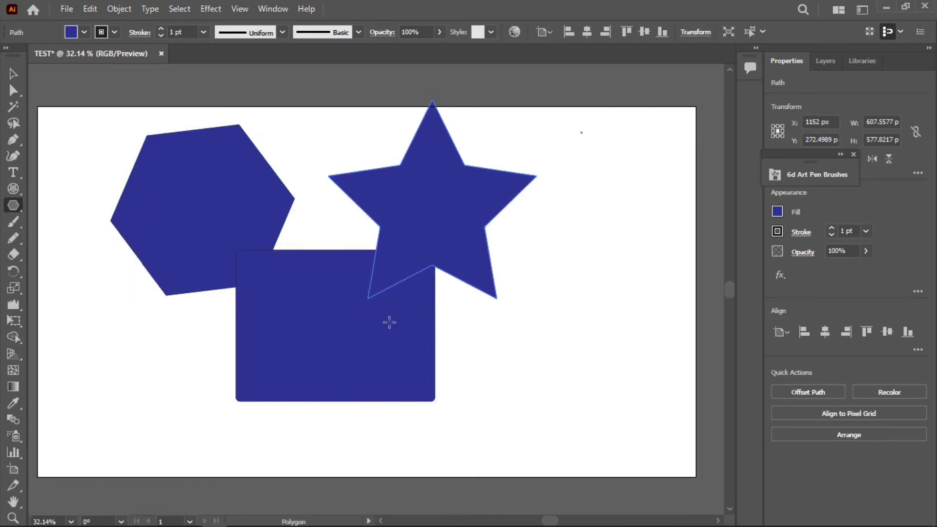
pyautogui.moveTo(463, 338); pyautogui.dragTo(536, 372)
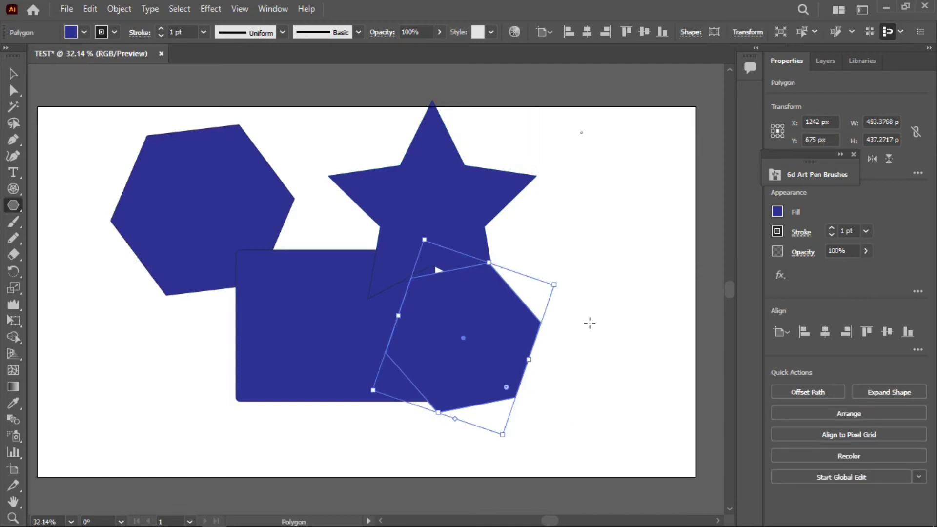
# Fill the smaller hexagon with red and the rounded rectangle with yellow
pyautogui.click(71, 32)
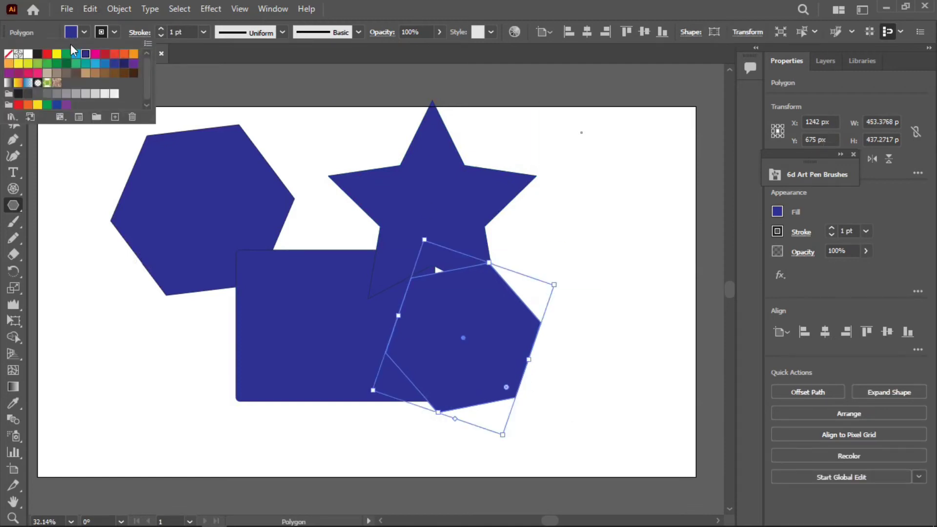
pyautogui.click(47, 54)
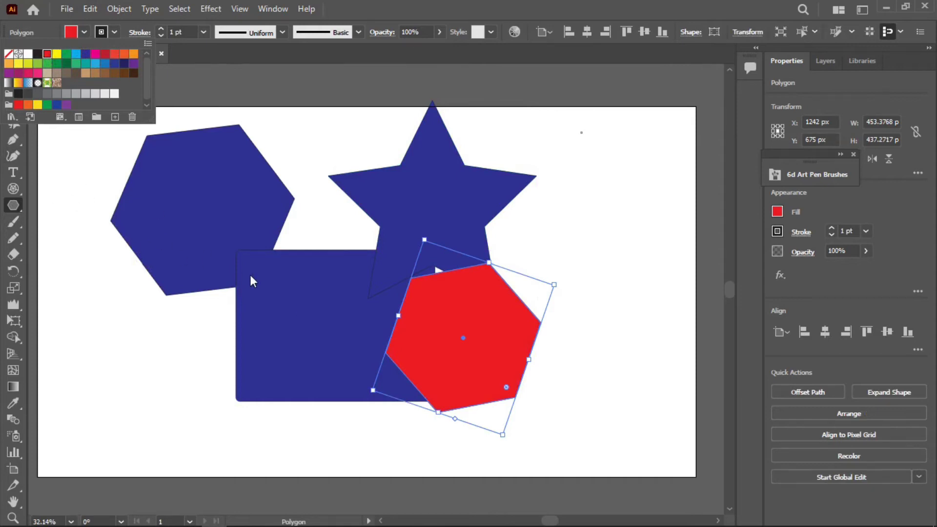
pyautogui.press('Escape')
pyautogui.press('v')
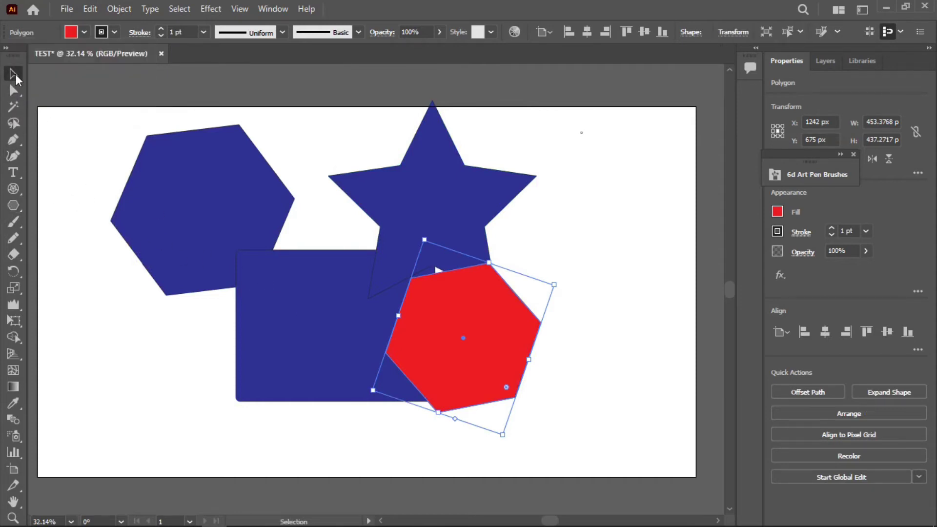
pyautogui.click(325, 298)
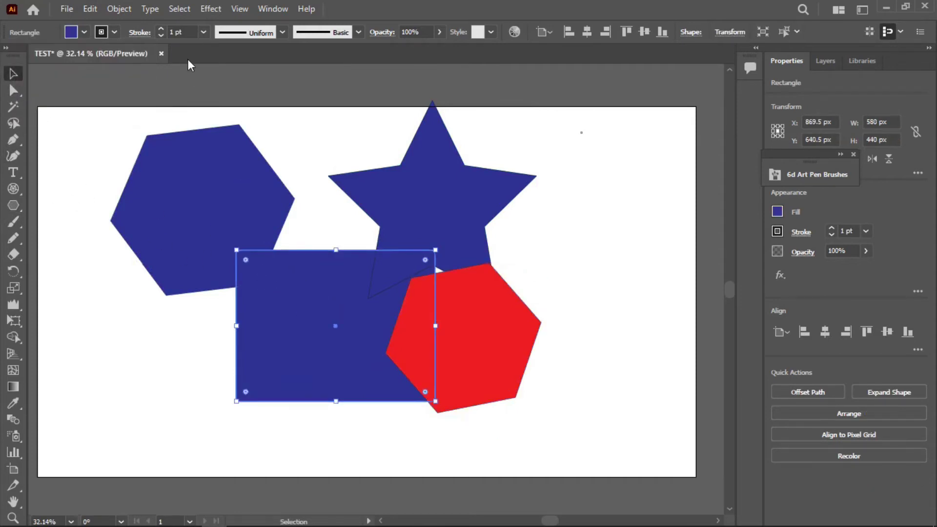
pyautogui.click(77, 31)
pyautogui.click(56, 53)
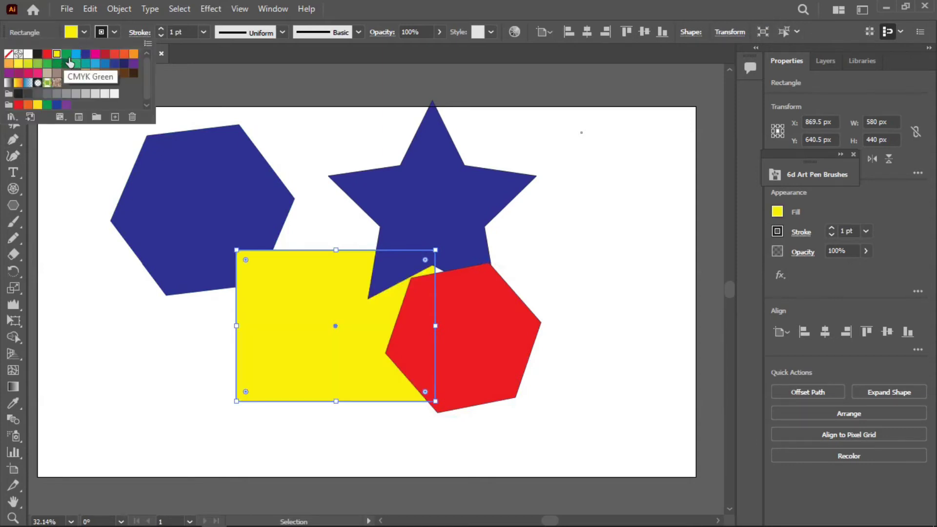
# Try a black fill on the rounded rectangle and restore its yellow fill
pyautogui.click(205, 194)
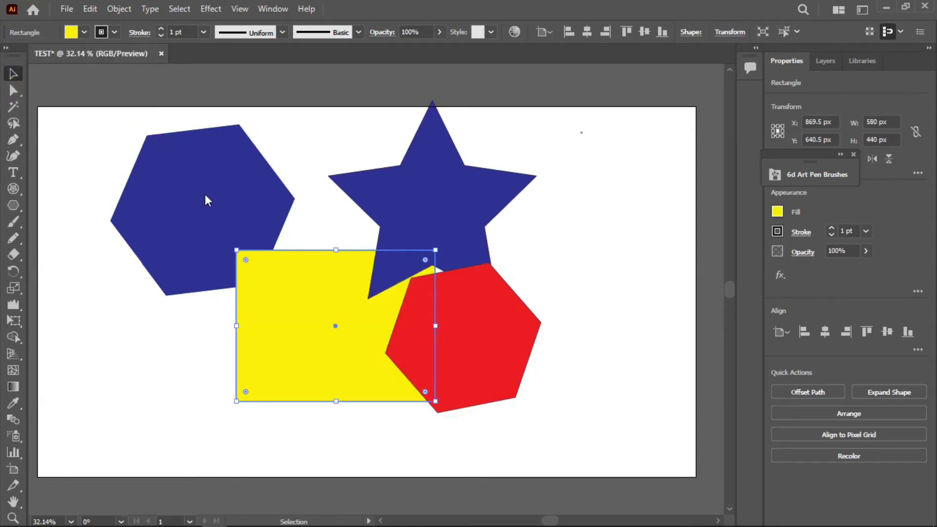
pyautogui.click(78, 33)
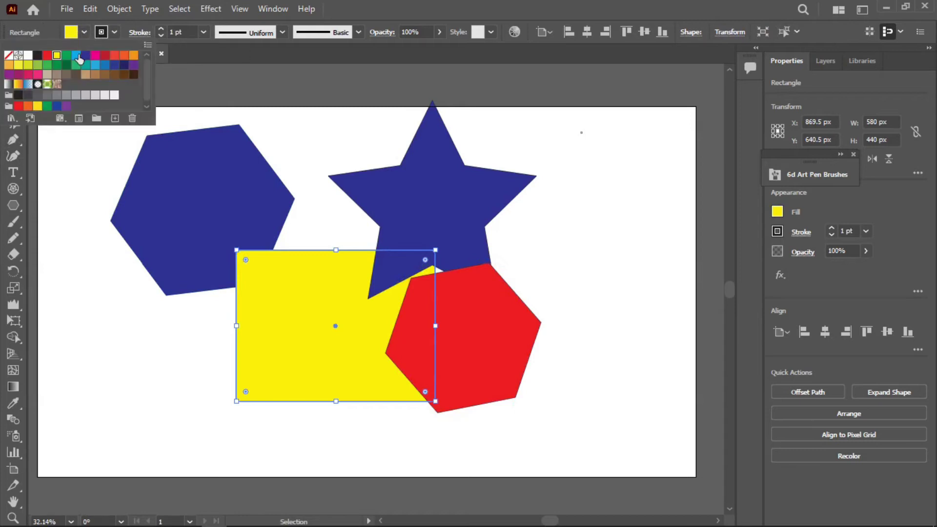
pyautogui.click(37, 55)
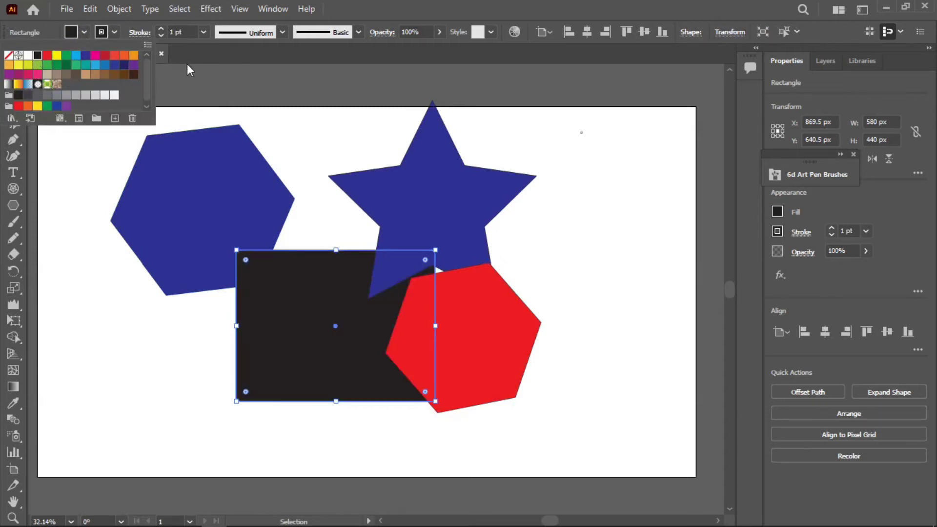
pyautogui.click(177, 157)
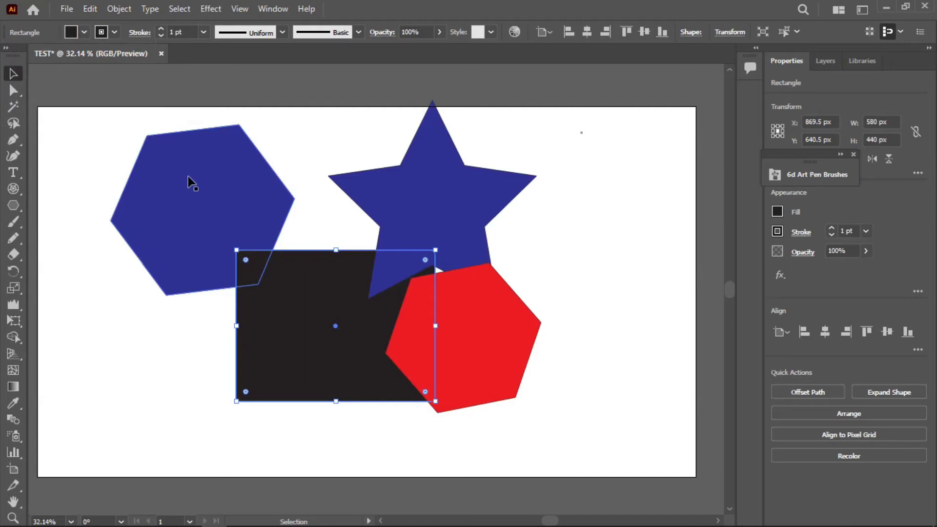
pyautogui.click(72, 32)
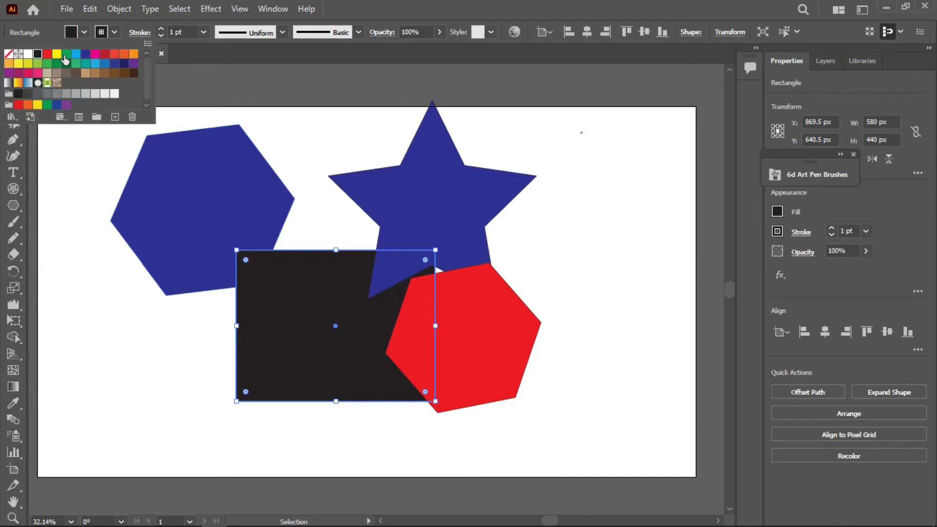
pyautogui.click(57, 53)
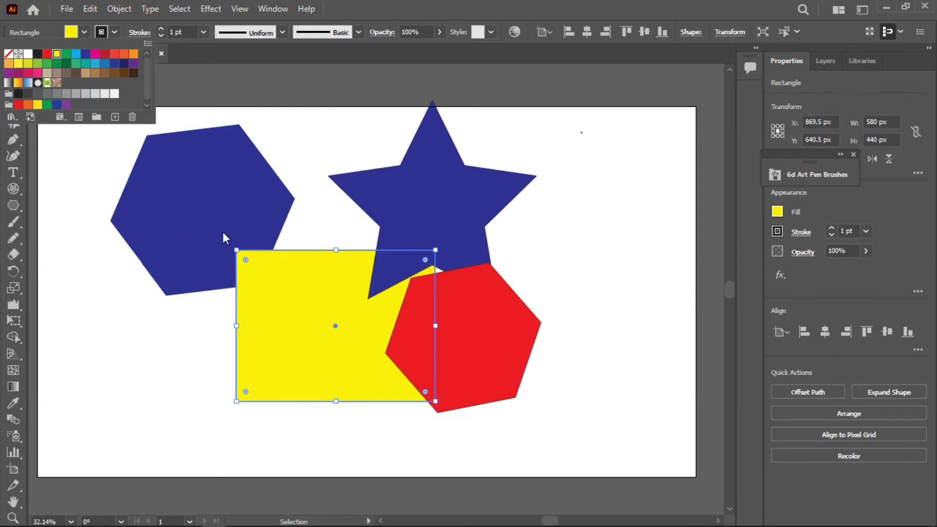
pyautogui.click(200, 226)
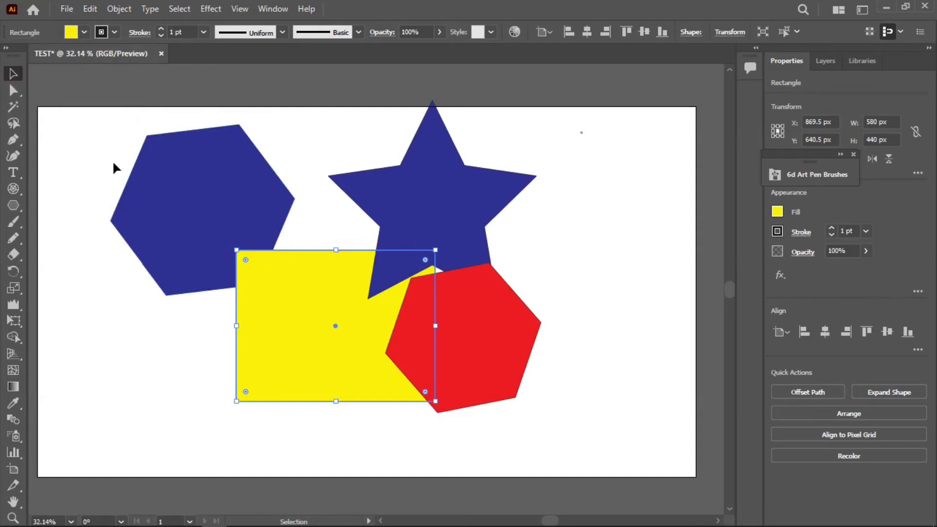
# Select the large hexagon at the artboard's upper left and fill it with black
pyautogui.click(138, 173)
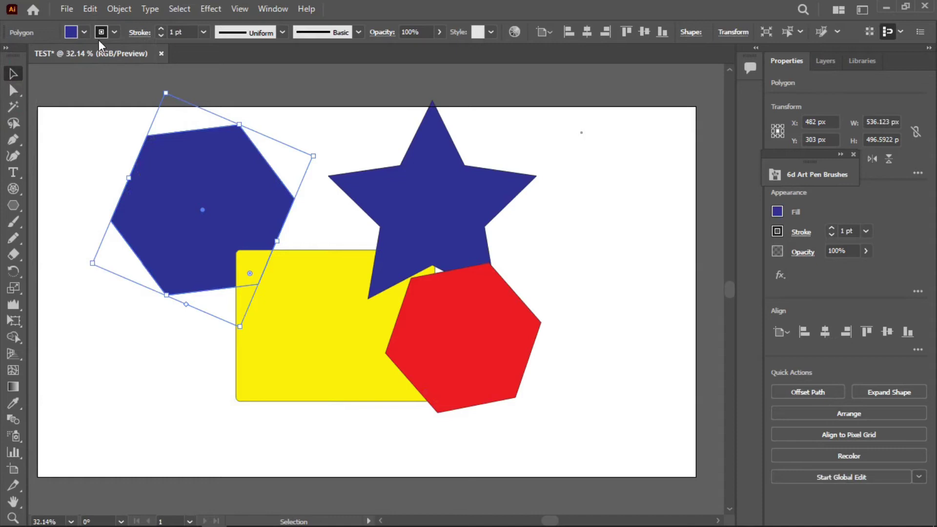
pyautogui.click(75, 35)
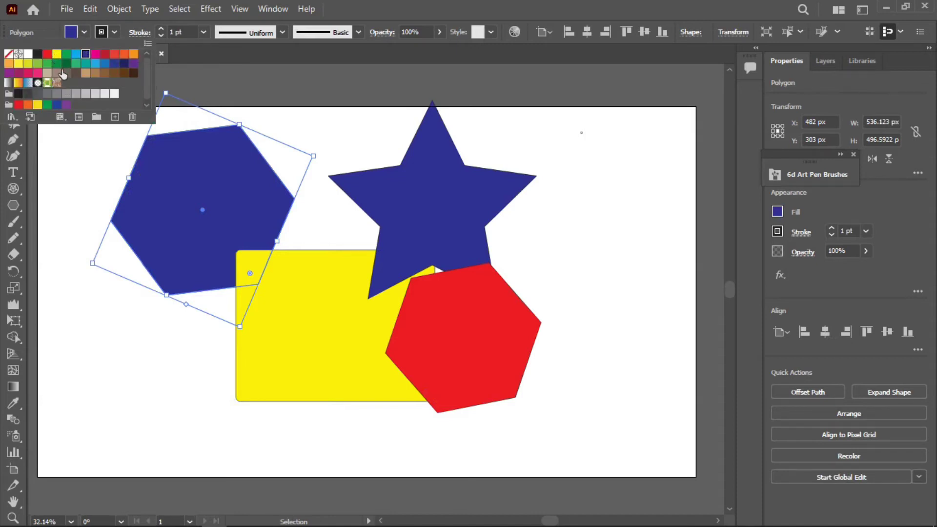
pyautogui.click(37, 54)
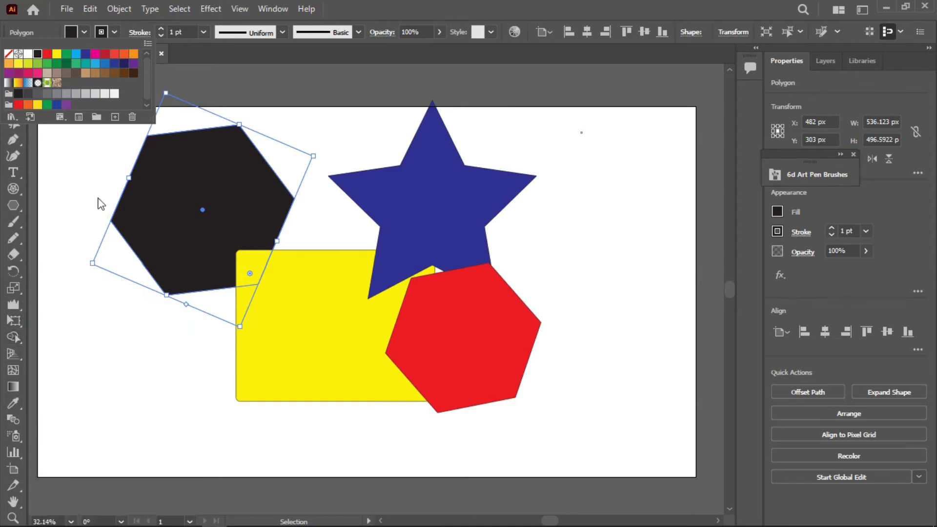
# Merge the large hexagon, rectangle and star with the Shape Builder tool, and erase the red hexagon's overlaps with the star and rectangle
pyautogui.click(48, 164)
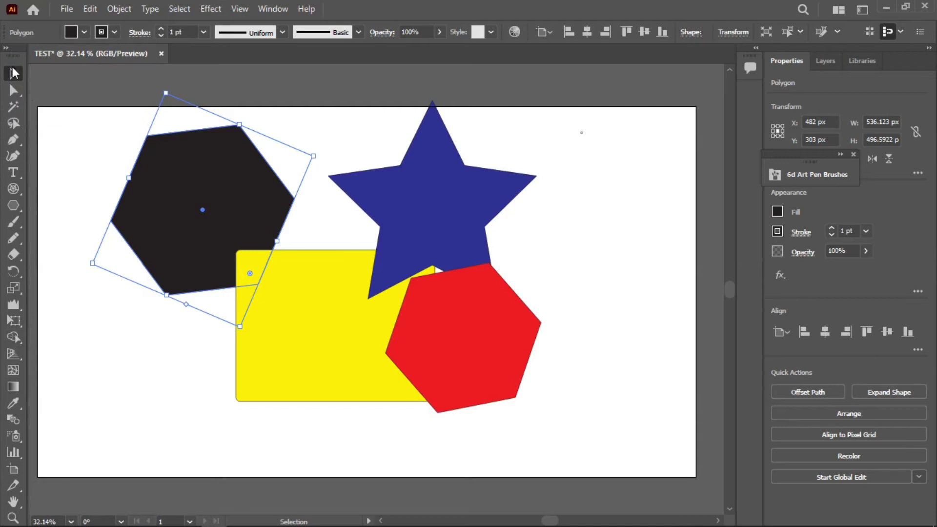
pyautogui.moveTo(56, 116); pyautogui.dragTo(617, 446)
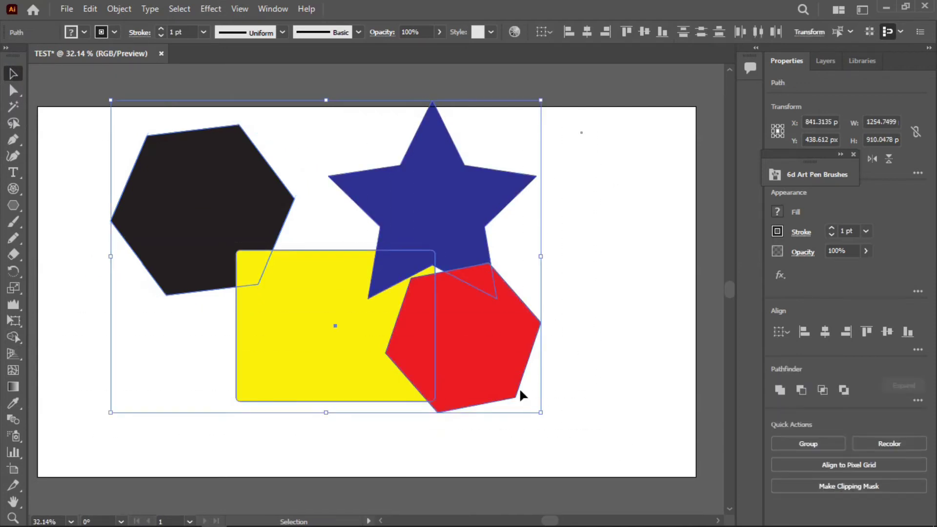
pyautogui.click(11, 339)
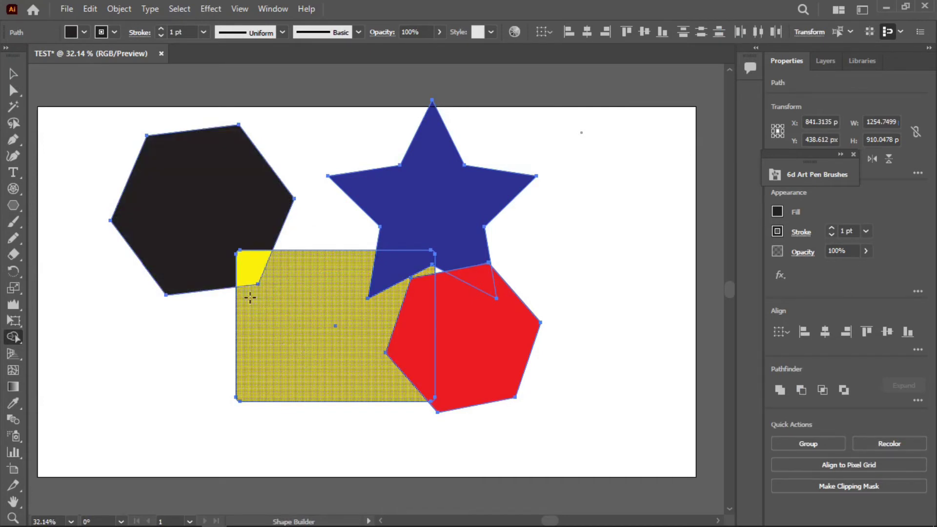
pyautogui.moveTo(220, 236); pyautogui.dragTo(301, 300)
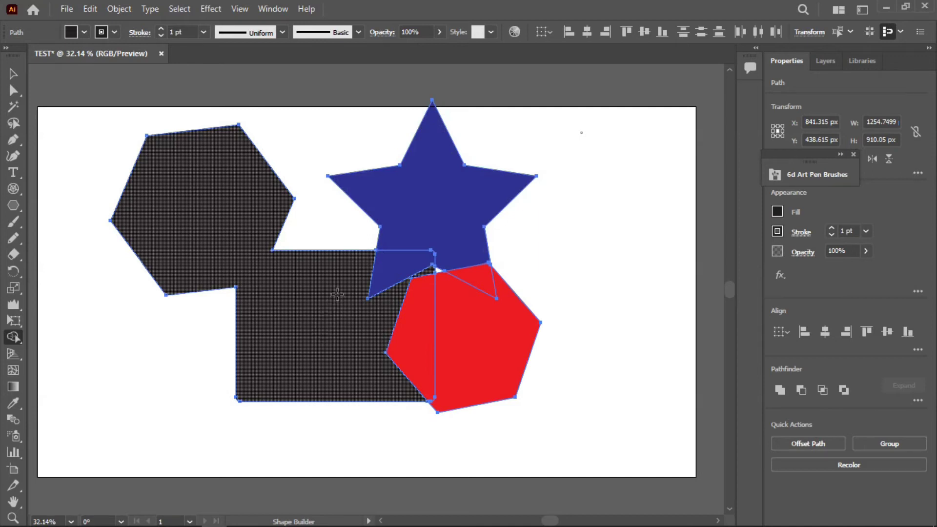
pyautogui.moveTo(371, 283); pyautogui.dragTo(414, 222)
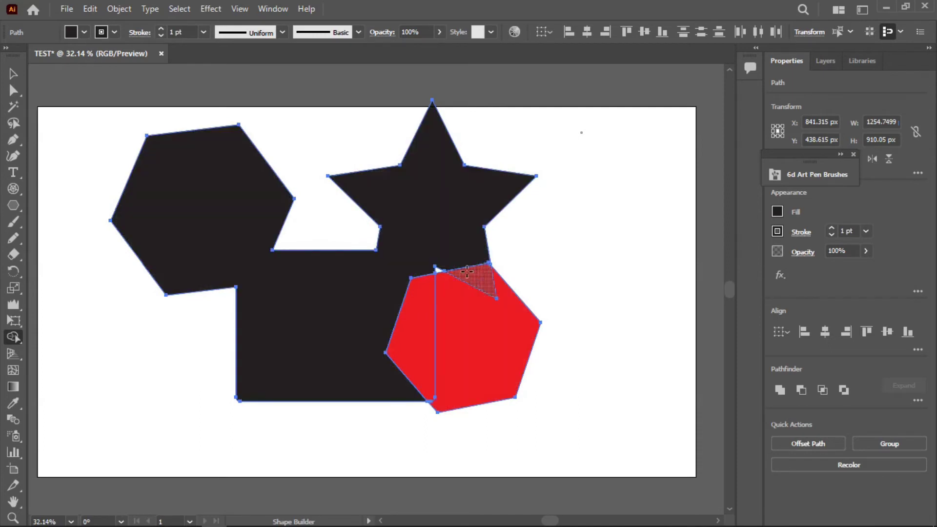
pyautogui.keyDown('alt'); pyautogui.click(478, 280); pyautogui.keyUp('alt')
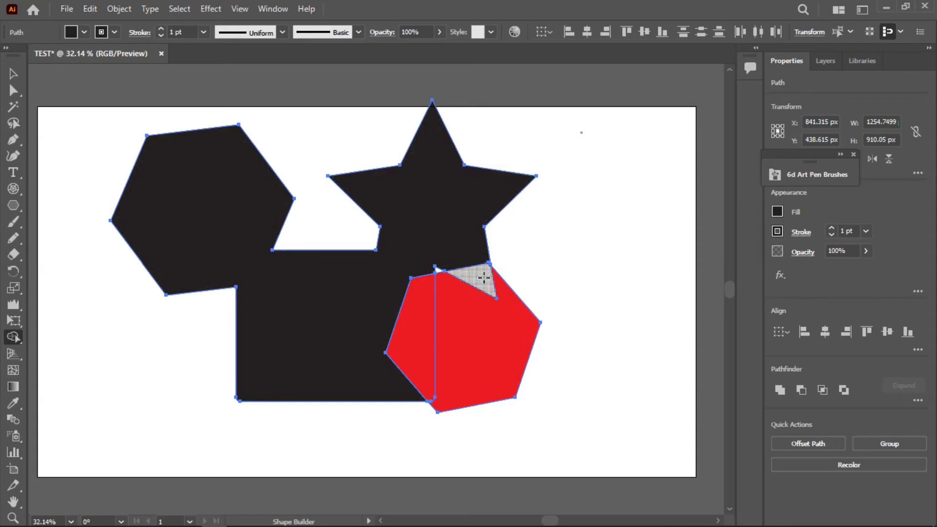
pyautogui.keyDown('alt'); pyautogui.click(416, 327); pyautogui.keyUp('alt')
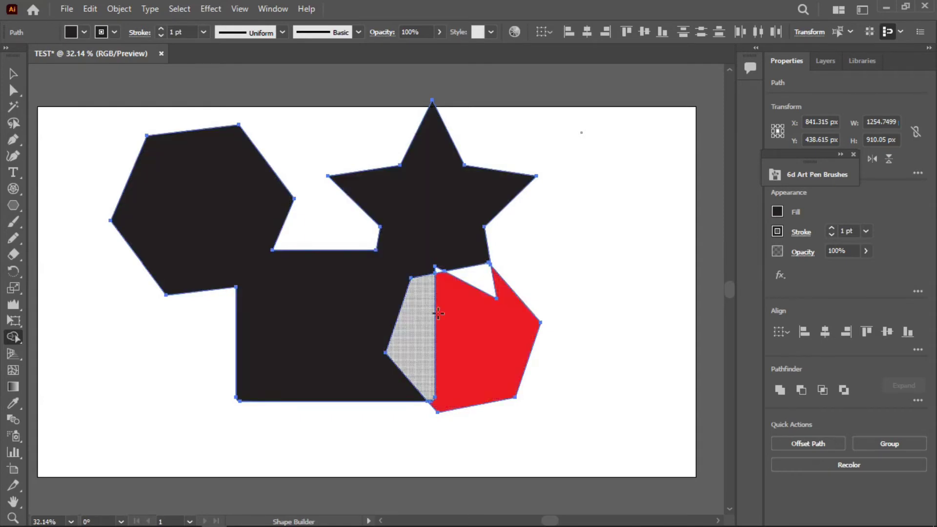
# Undo the Shape Builder merges and erasures along with the large hexagon's black fill
pyautogui.hotkey('ctrl', 'z')
pyautogui.hotkey('ctrl', 'z')
pyautogui.hotkey('ctrl', 'z')
pyautogui.hotkey('ctrl', 'z')
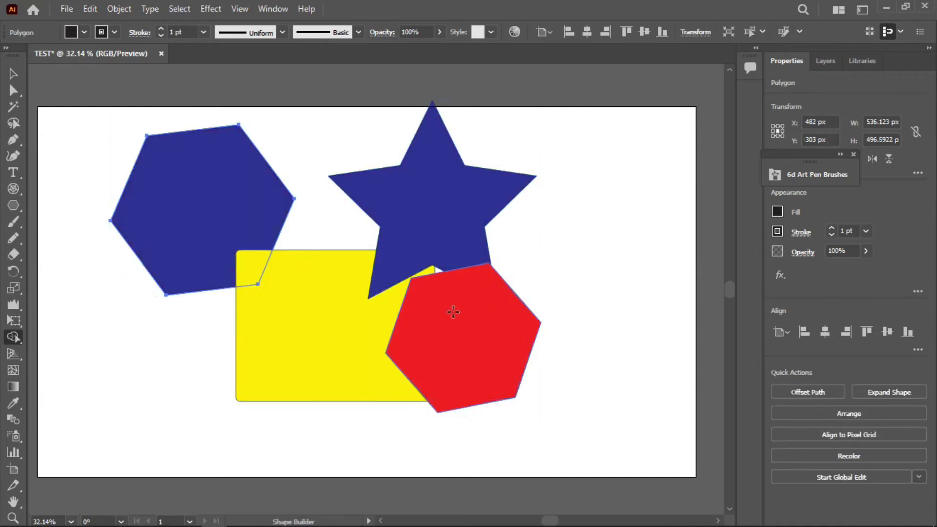
# Fill the large hexagon, the rectangle's and star's overlap areas and the red hexagon outside the rectangle with tan using the Shape Builder tool
pyautogui.press('v')
pyautogui.moveTo(71, 114); pyautogui.dragTo(605, 435)
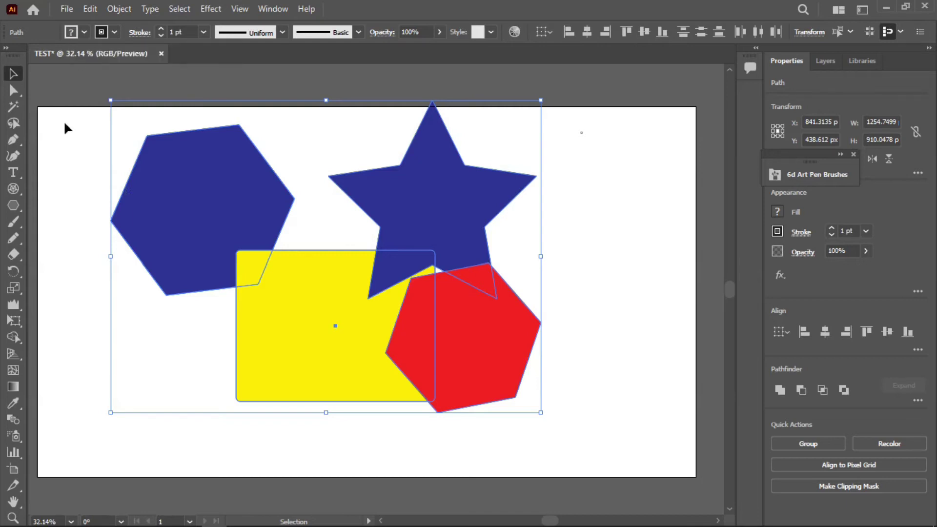
pyautogui.click(14, 337)
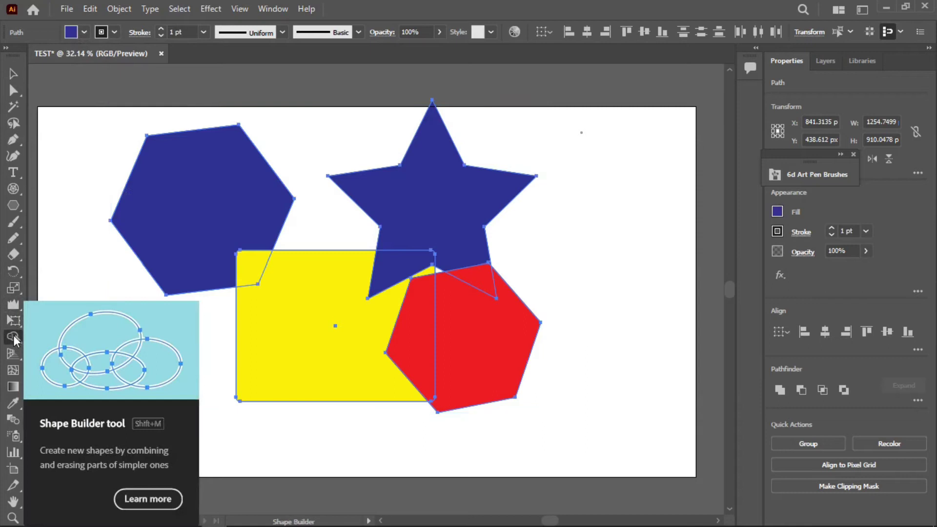
pyautogui.click(84, 32)
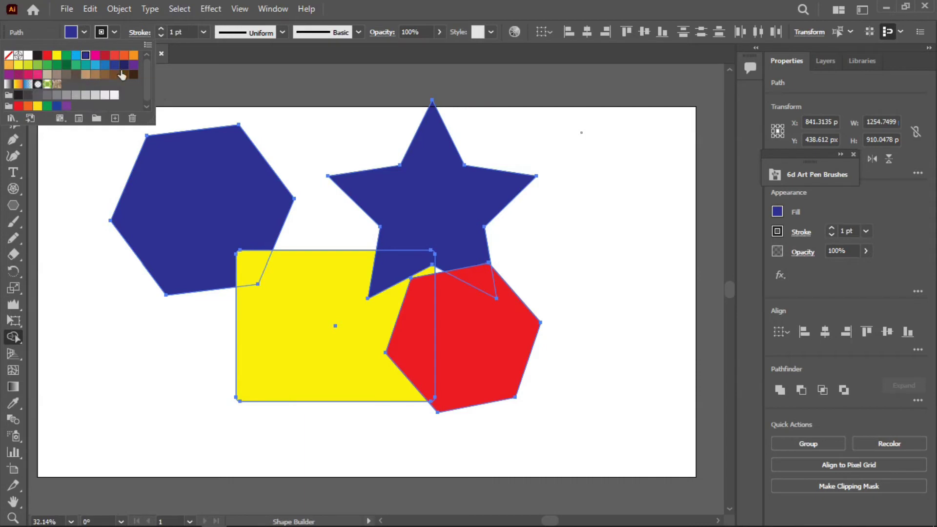
pyautogui.click(86, 74)
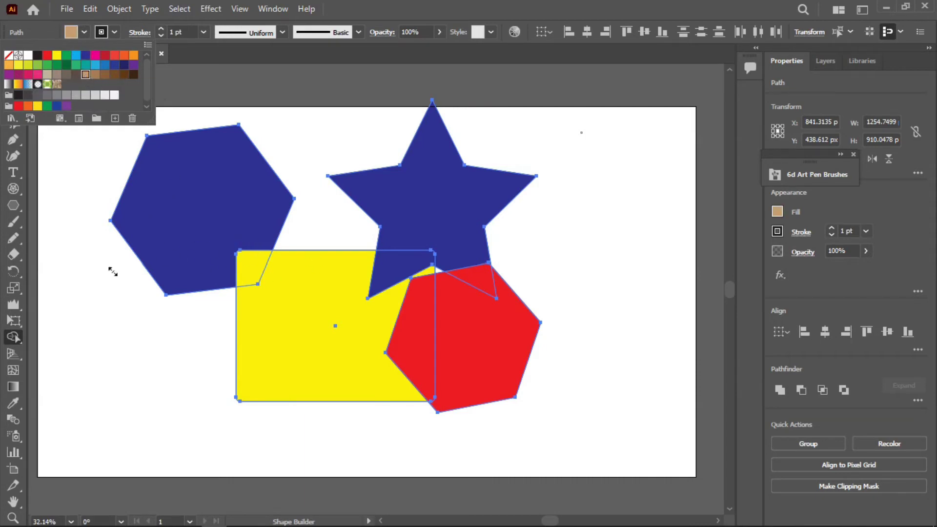
pyautogui.click(15, 345)
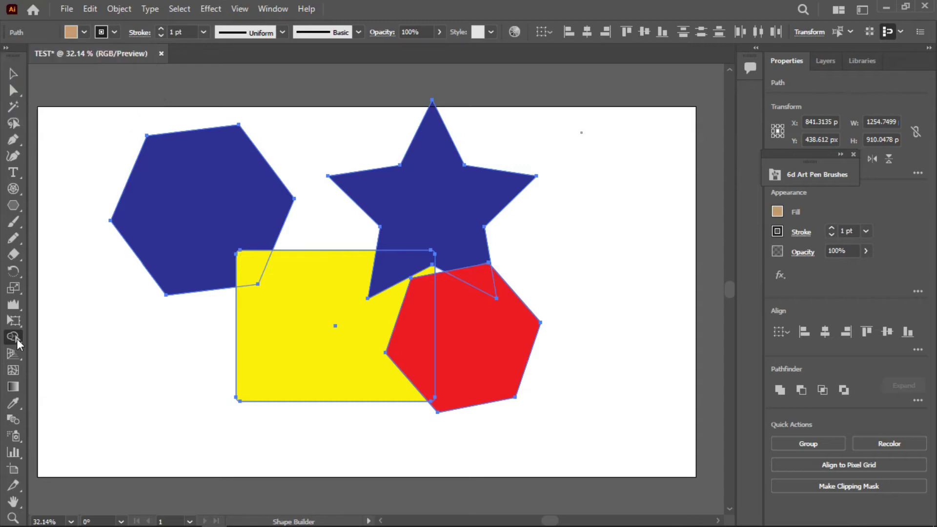
pyautogui.click(212, 209)
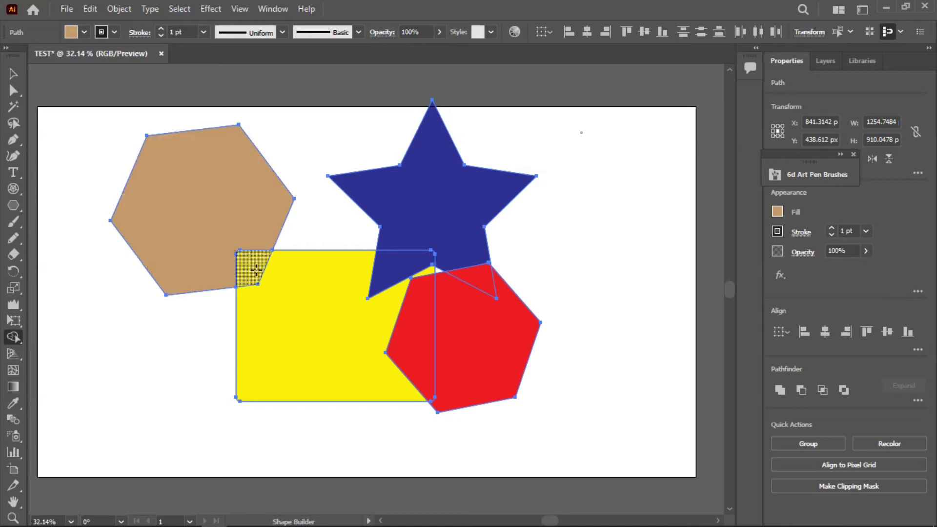
pyautogui.click(407, 266)
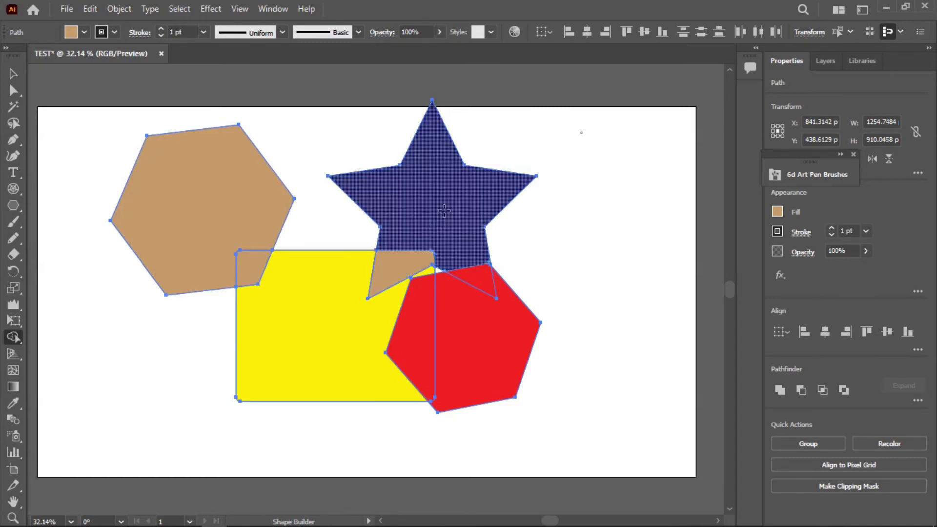
pyautogui.click(480, 279)
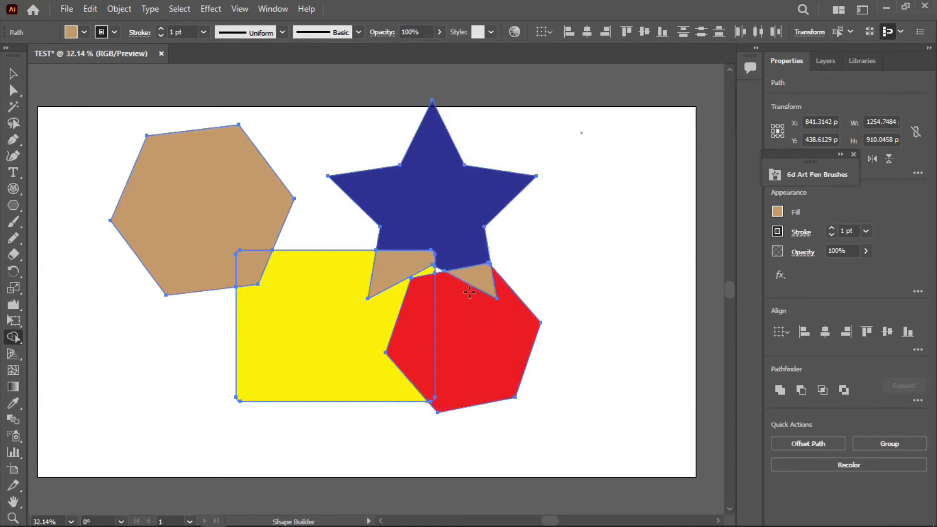
pyautogui.click(471, 332)
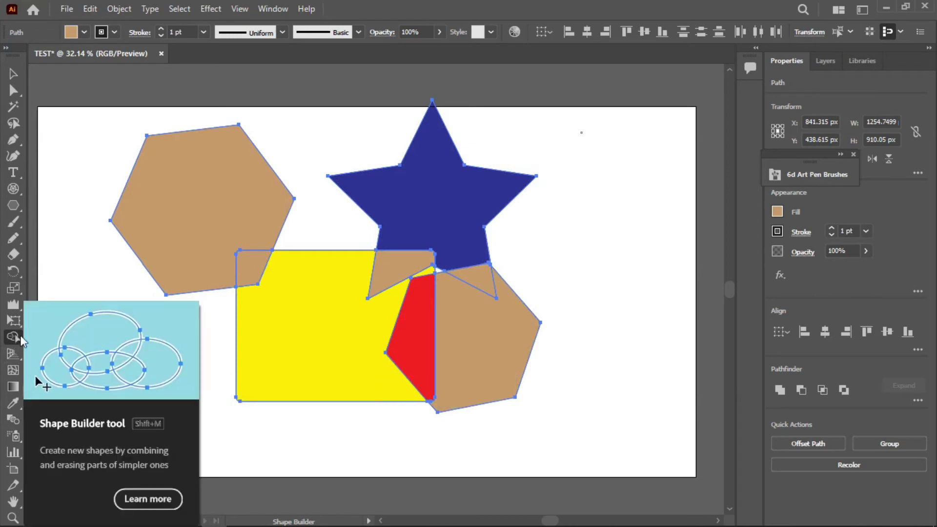
# Delete all the overlapping shapes and show the perspective grid with its right plane active
pyautogui.press('Delete')
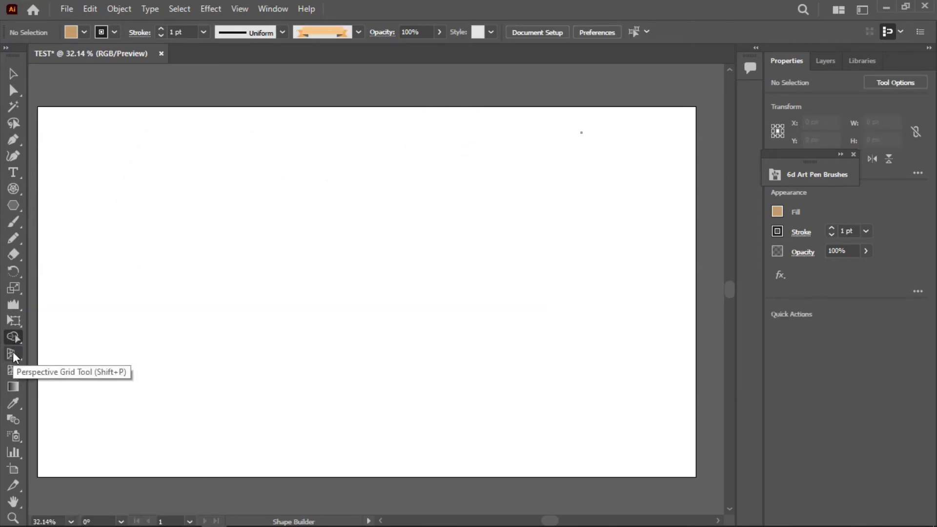
pyautogui.click(13, 352)
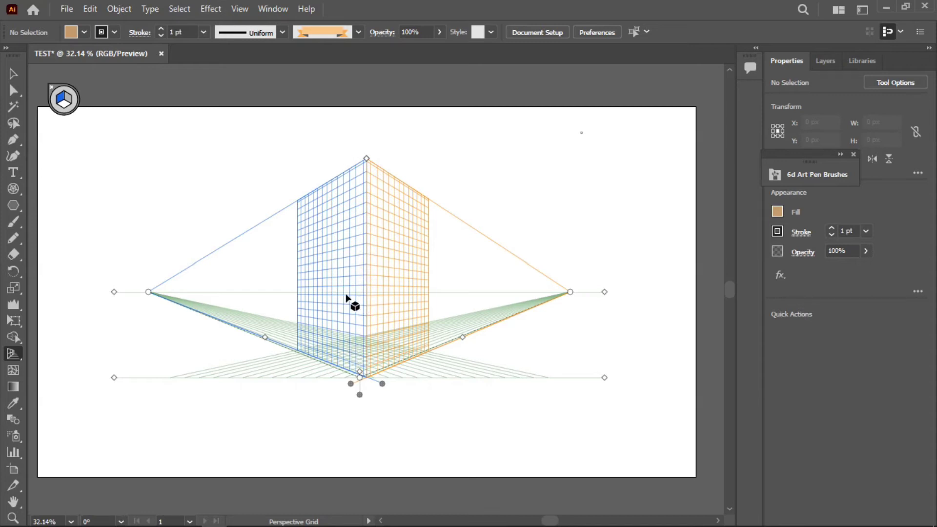
pyautogui.click(66, 101)
pyautogui.hotkey('shift', 'p')
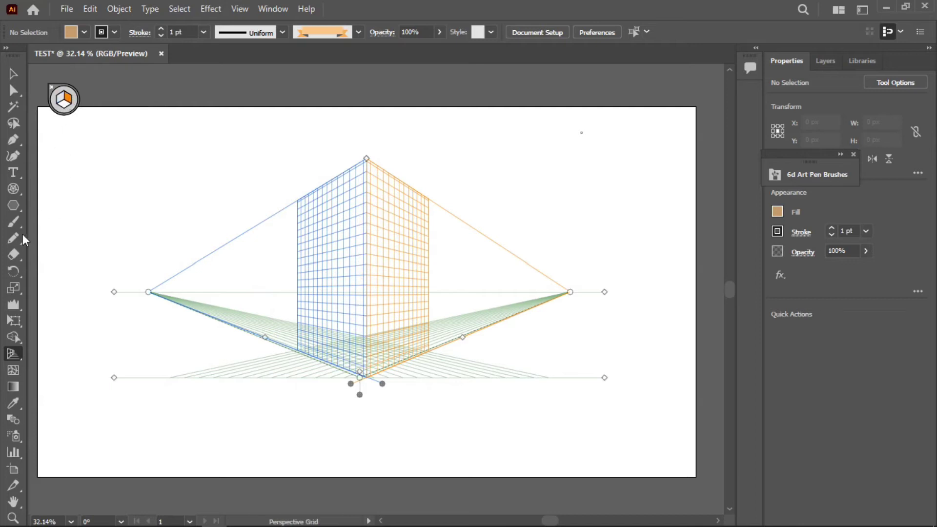
# Draw a tan rectangle in perspective on the right grid plane, stretching from the centre edge almost to the right vanishing point
pyautogui.click(10, 205)
pyautogui.click(13, 203)
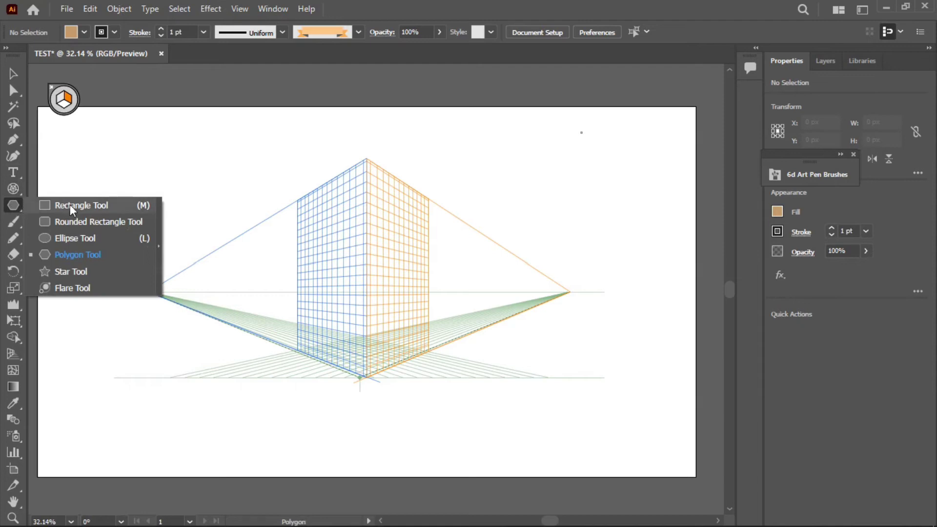
pyautogui.click(71, 204)
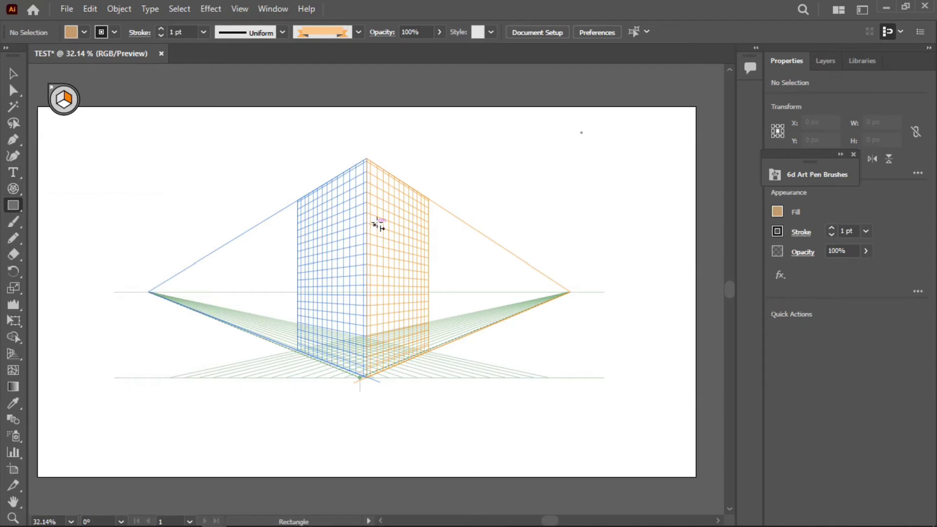
pyautogui.moveTo(370, 182); pyautogui.dragTo(561, 291)
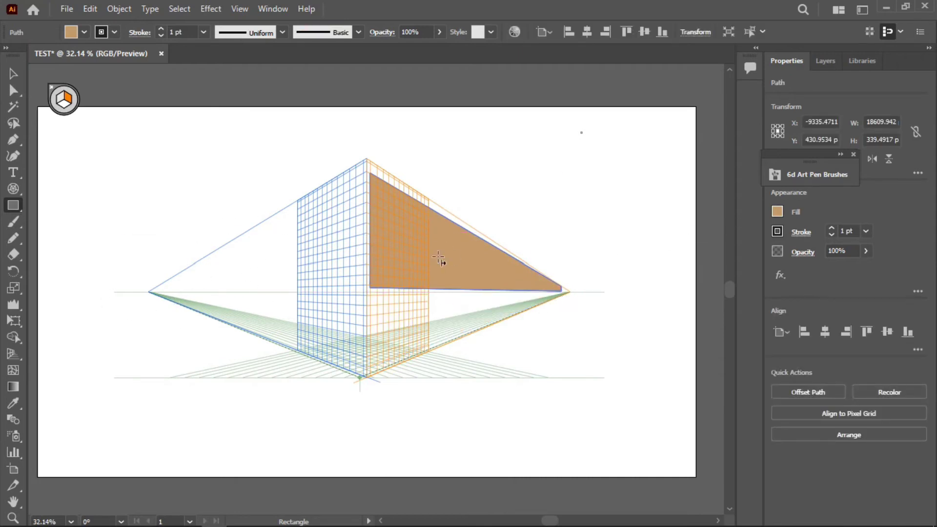
# Clear the perspective grid and its rectangle, and draw a tan rectangle about 994 x 416 px across the middle of the artboard
pyautogui.click(63, 101)
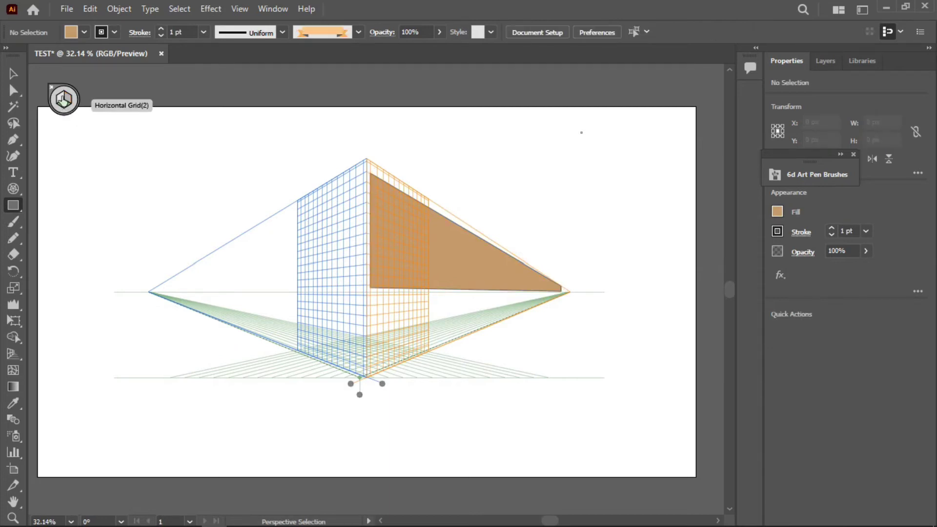
pyautogui.click(13, 370)
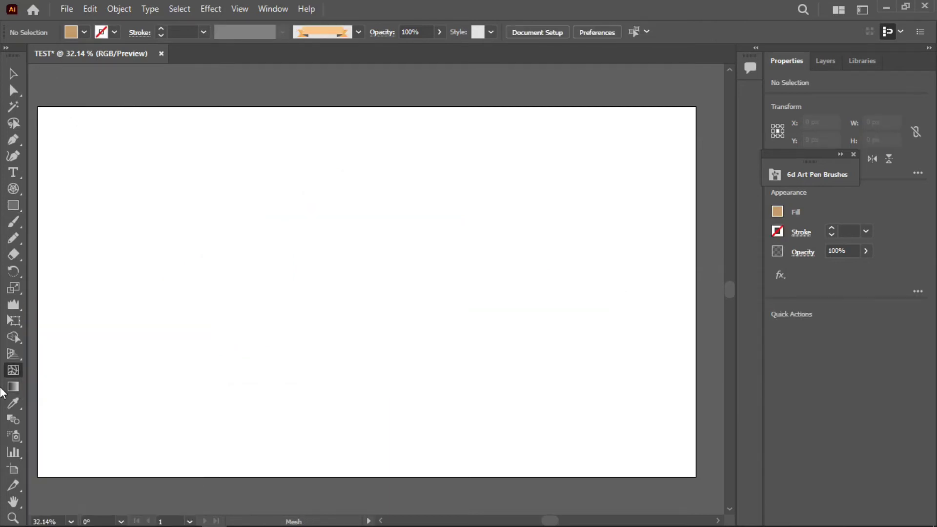
pyautogui.click(13, 205)
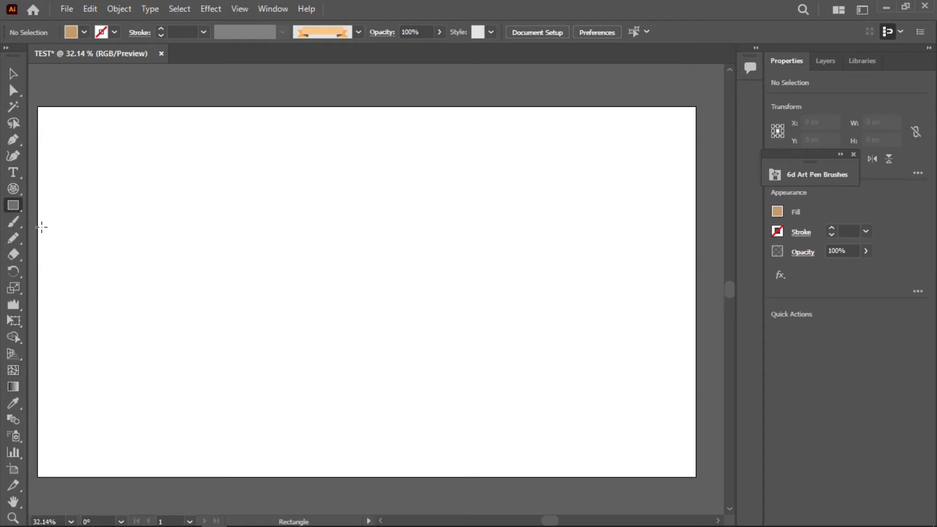
pyautogui.moveTo(180, 228); pyautogui.dragTo(521, 370)
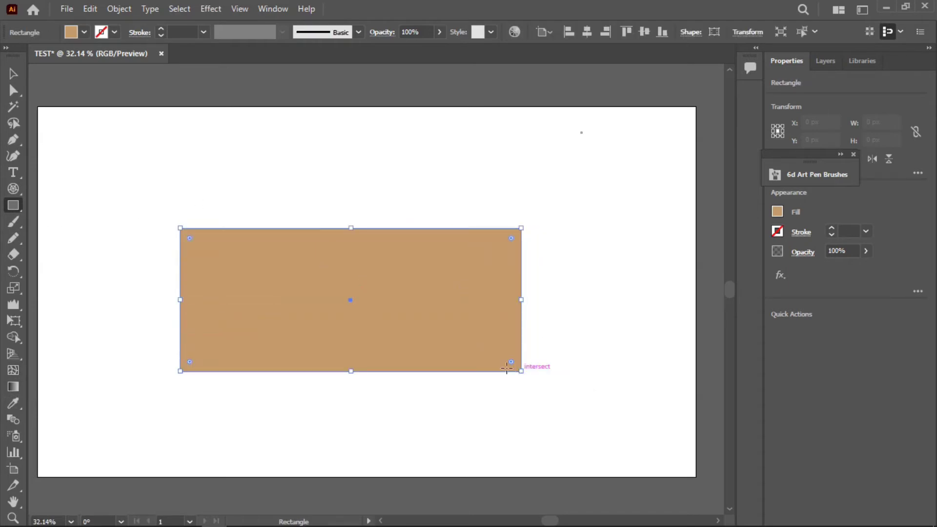
# Apply a linear gradient to the rectangle and shift its midpoint slightly toward the white end
pyautogui.click(13, 387)
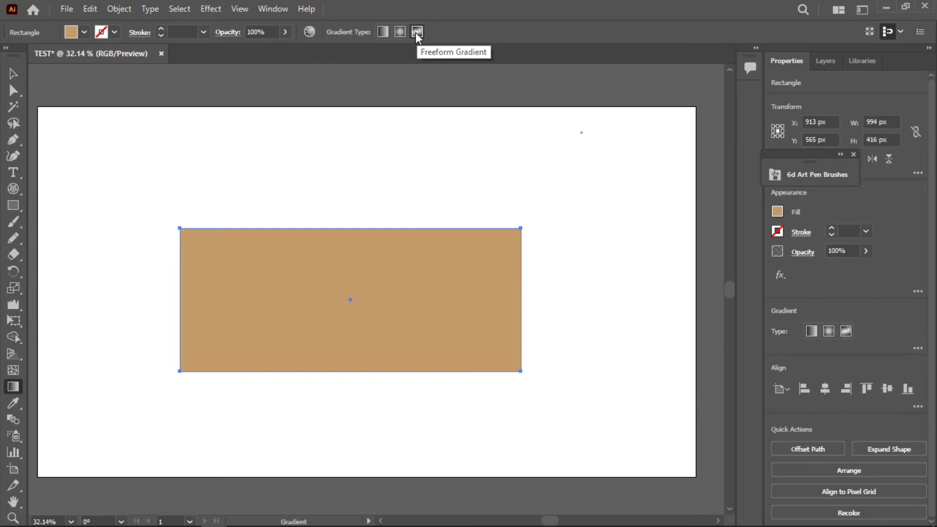
pyautogui.click(383, 32)
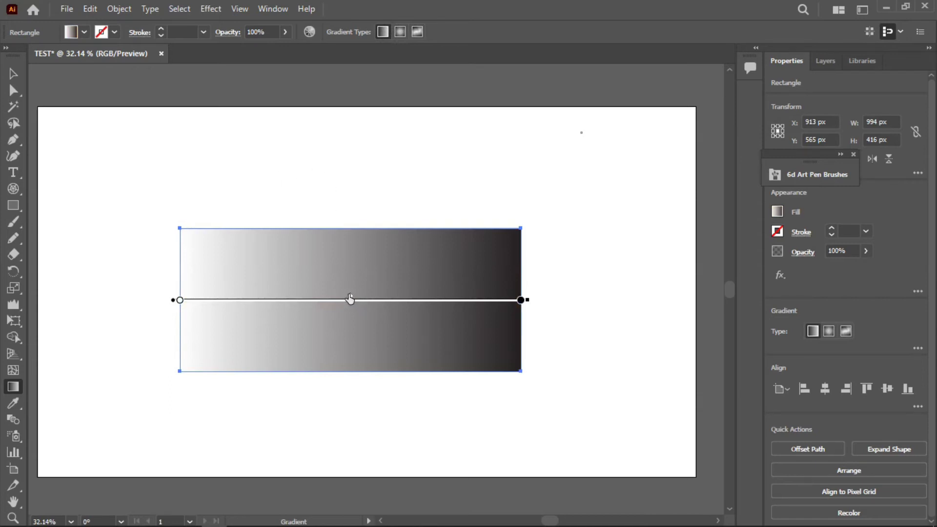
pyautogui.moveTo(350, 298)
pyautogui.mouseDown()
pyautogui.moveTo(263, 306)
pyautogui.moveTo(428, 309)
pyautogui.moveTo(344, 308)
pyautogui.mouseUp()
# Try radial and freeform gradients on the rectangle and return it to the linear gradient
pyautogui.click(399, 33)
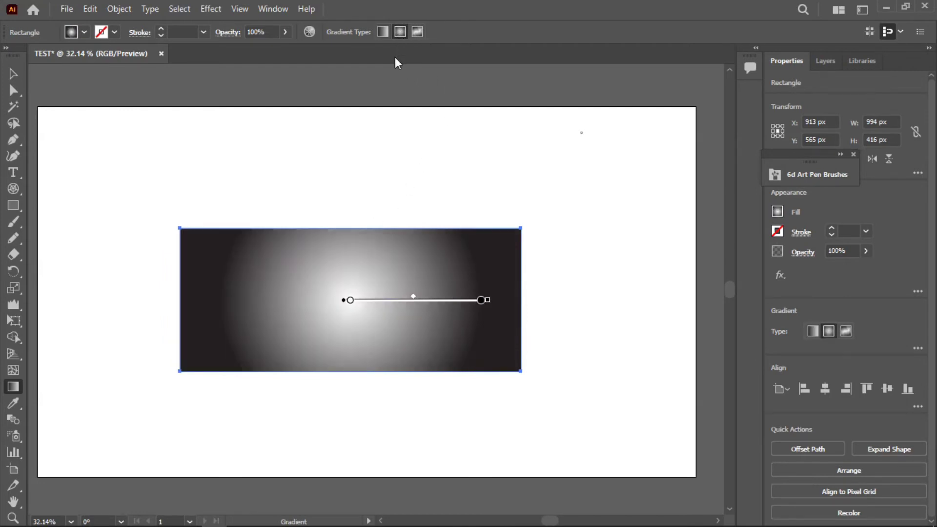
pyautogui.click(416, 32)
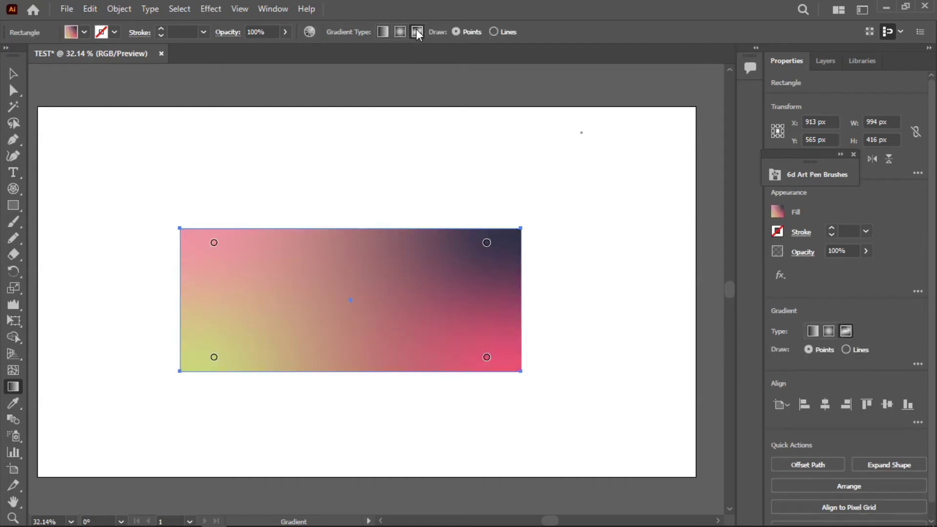
pyautogui.click(385, 33)
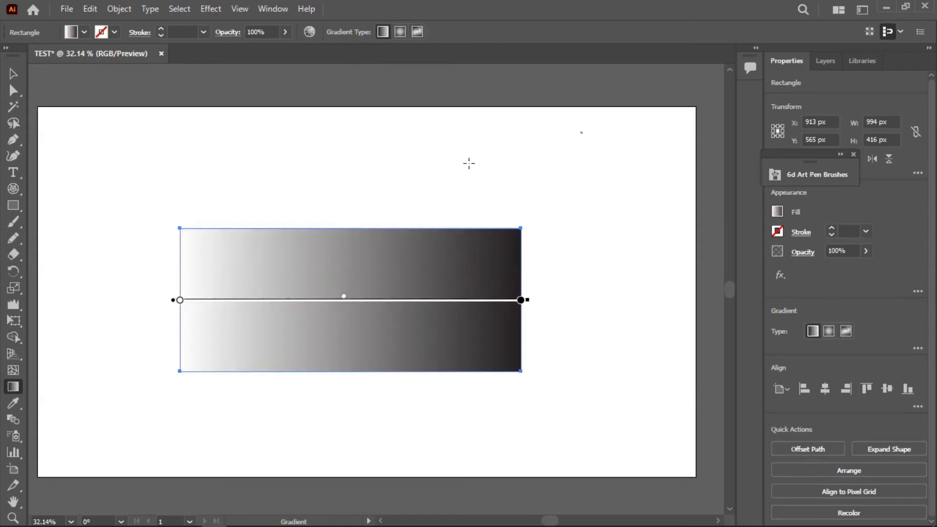
# Recolour the large rectangle's gradient, setting the white start stop to orange and the black end stop to yellow
pyautogui.doubleClick(180, 299)
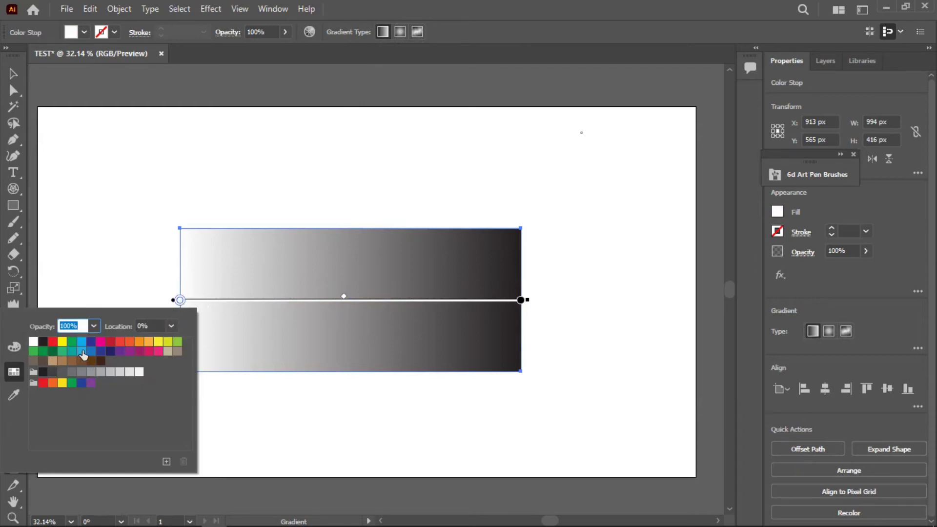
pyautogui.click(129, 345)
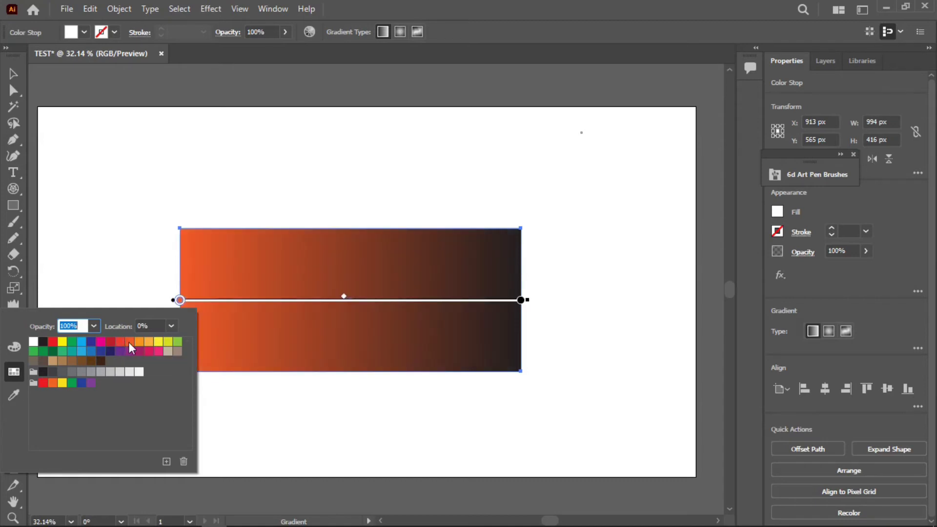
pyautogui.doubleClick(520, 300)
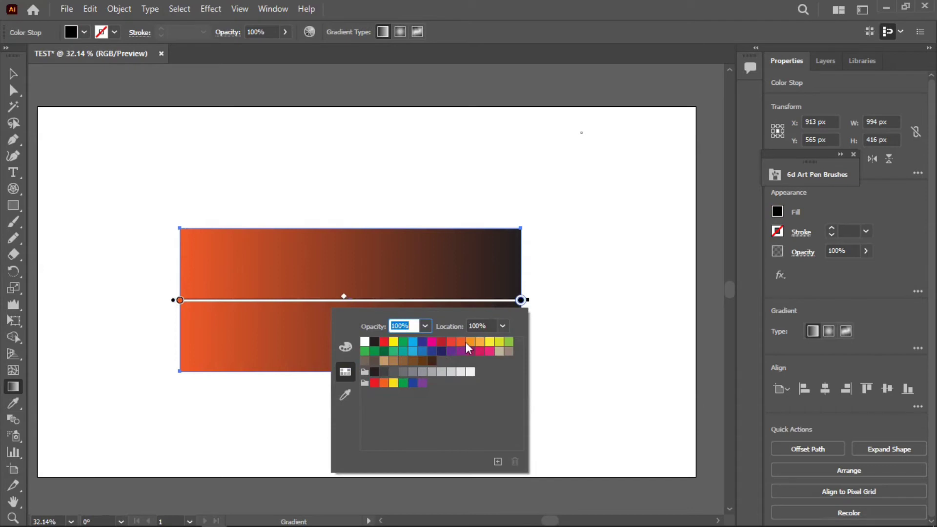
pyautogui.click(489, 344)
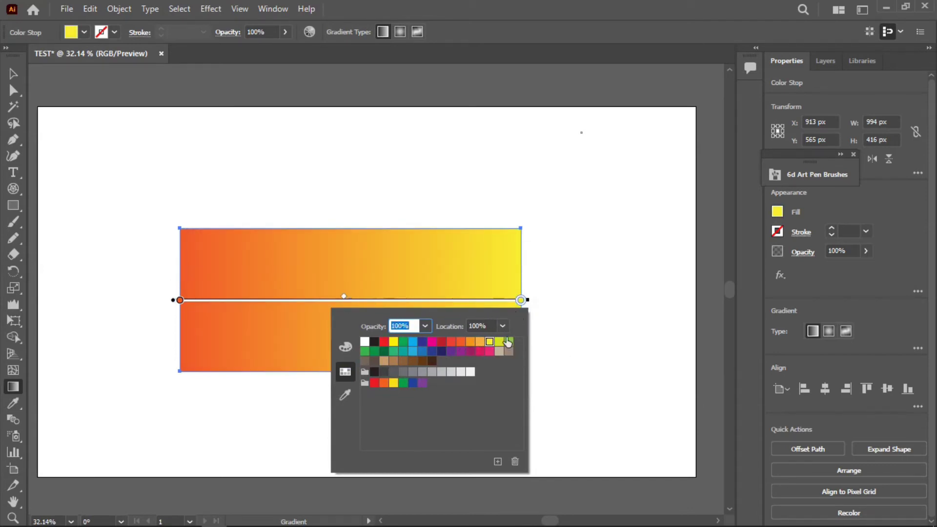
# Move the yellow stop inward and redirect the gradient vertically from the rectangle's upper edge to just below its middle
pyautogui.click(517, 299)
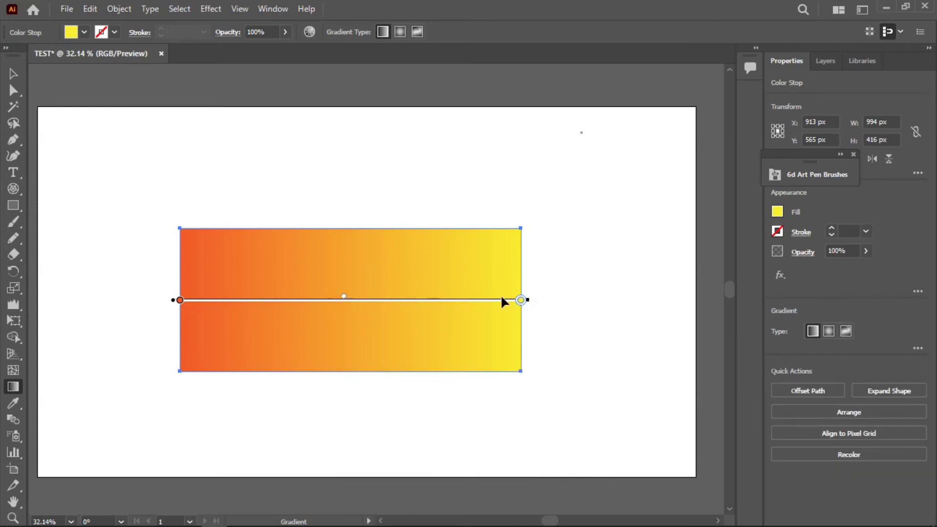
pyautogui.moveTo(520, 299); pyautogui.dragTo(467, 306)
pyautogui.moveTo(349, 228); pyautogui.dragTo(348, 328)
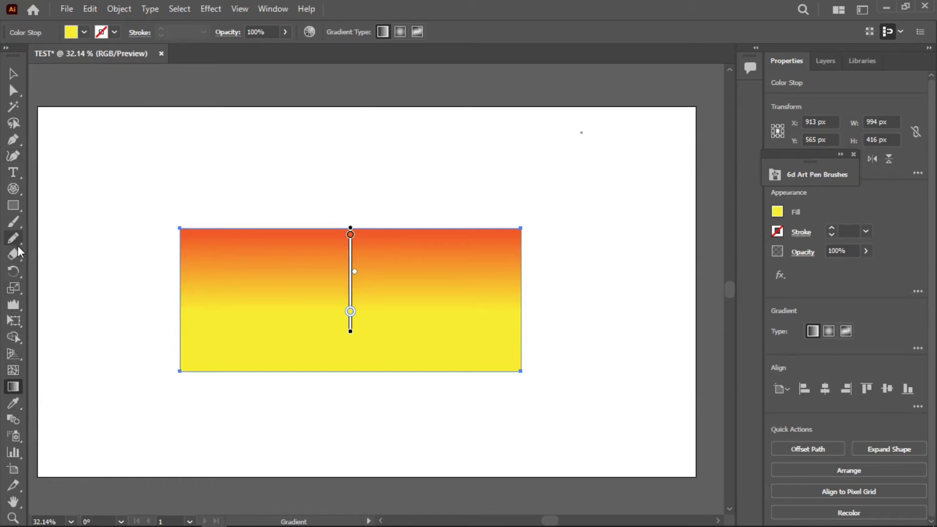
# Draw a rectangle about 268 x 168 px above the large rectangle's left end and fill it with black
pyautogui.click(10, 208)
pyautogui.moveTo(183, 157); pyautogui.dragTo(349, 215)
pyautogui.moveTo(282, 210); pyautogui.dragTo(272, 210)
pyautogui.click(71, 32)
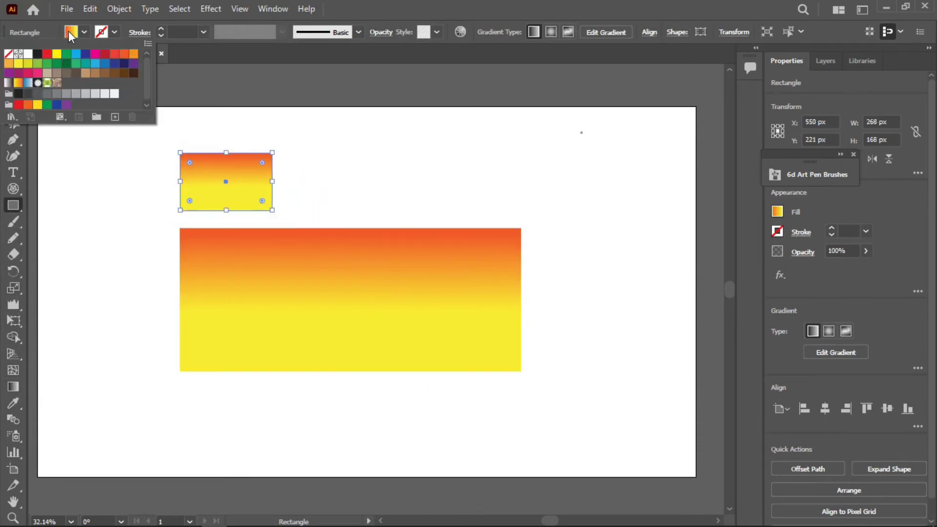
pyautogui.click(38, 54)
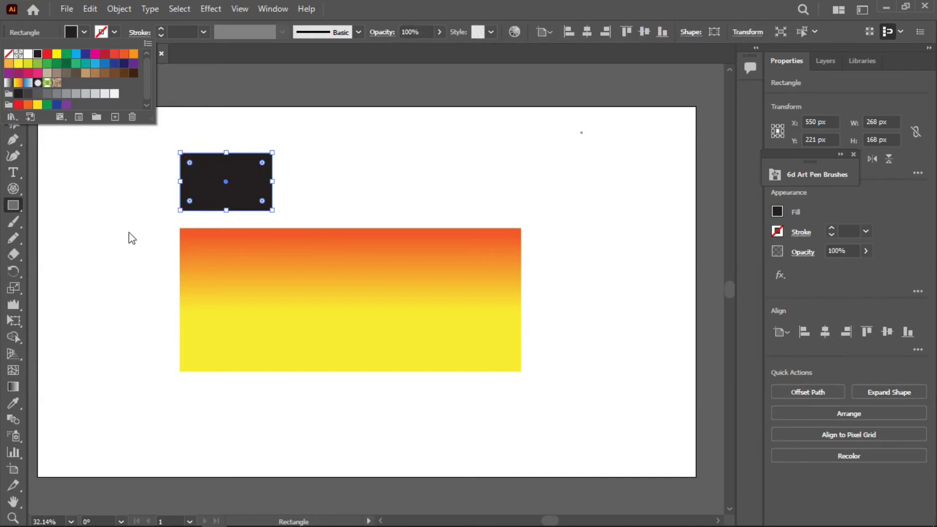
# Copy the large rectangle's orange-to-yellow gradient onto the small black rectangle with the Eyedropper tool
pyautogui.click(169, 210)
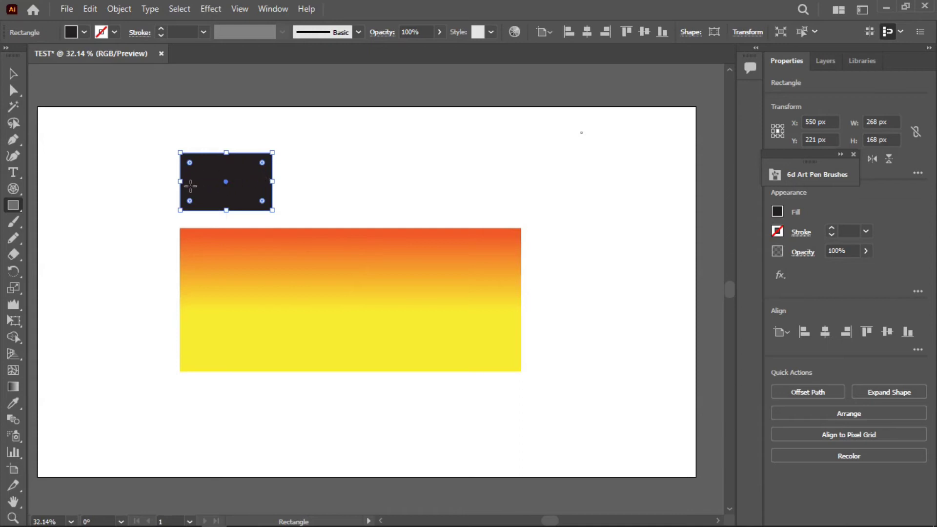
pyautogui.click(10, 405)
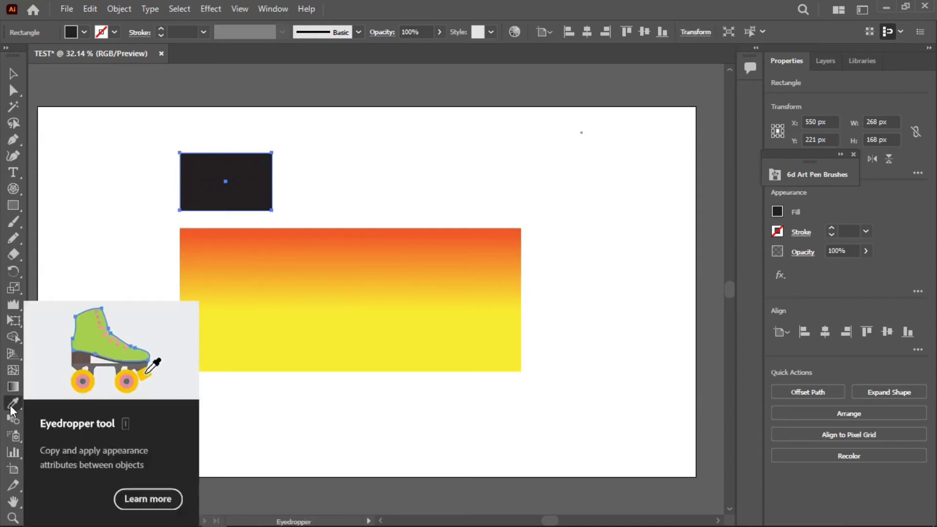
pyautogui.click(288, 299)
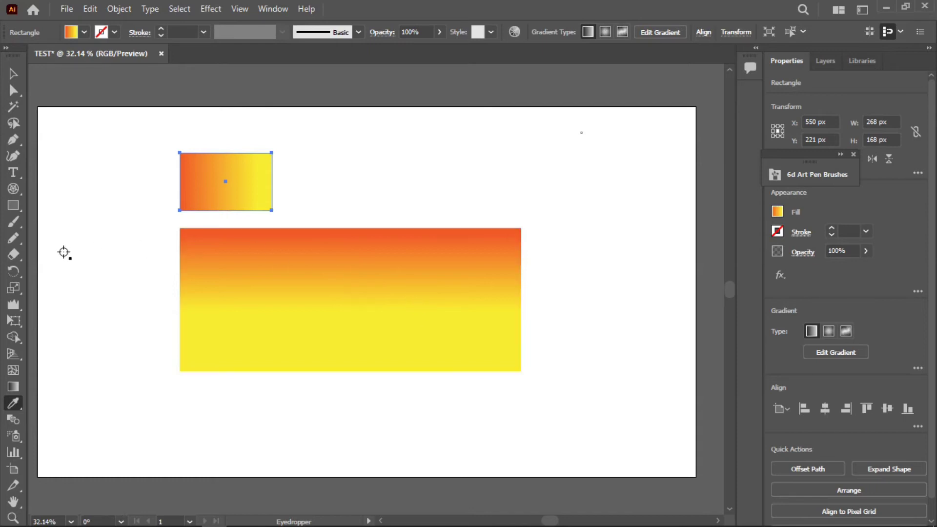
# Draw a rounded rectangle about 306 x 184 px above the large rectangle's right end and fill it with red
pyautogui.click(11, 207)
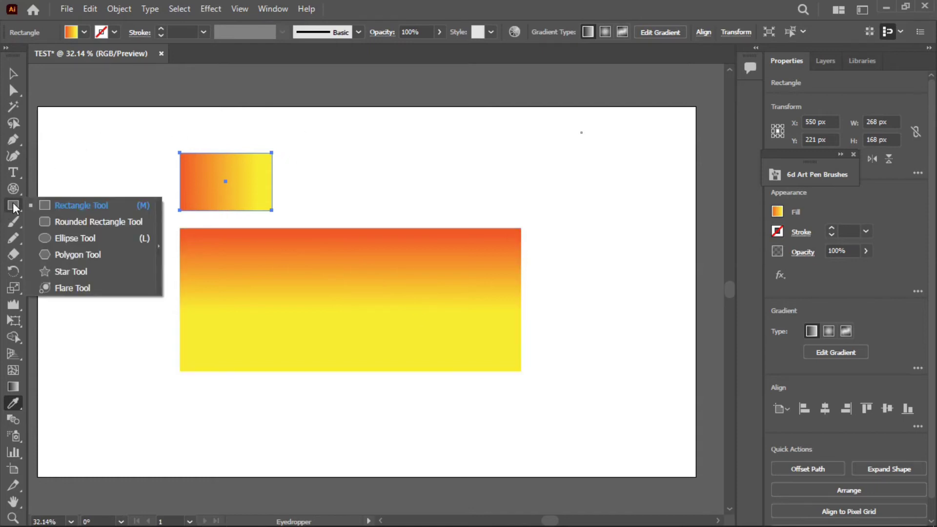
pyautogui.click(97, 221)
pyautogui.moveTo(380, 152); pyautogui.dragTo(486, 215)
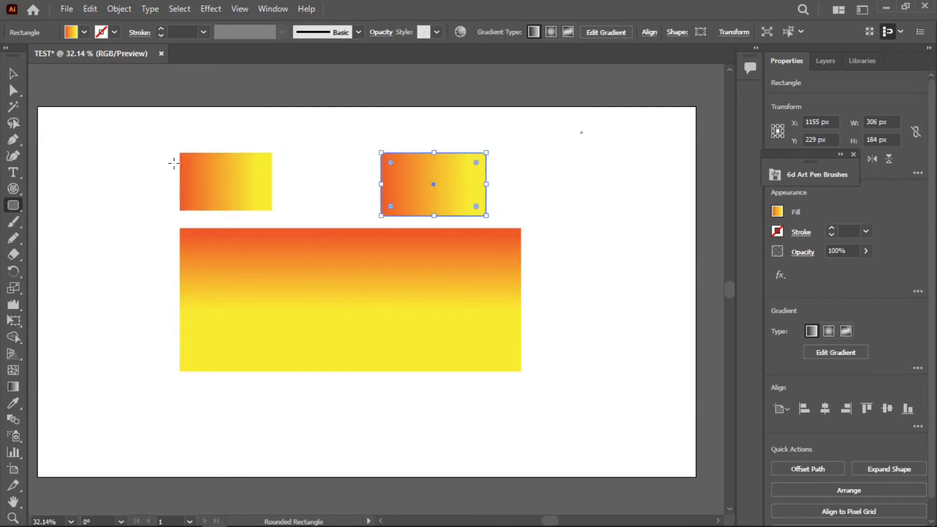
pyautogui.click(70, 33)
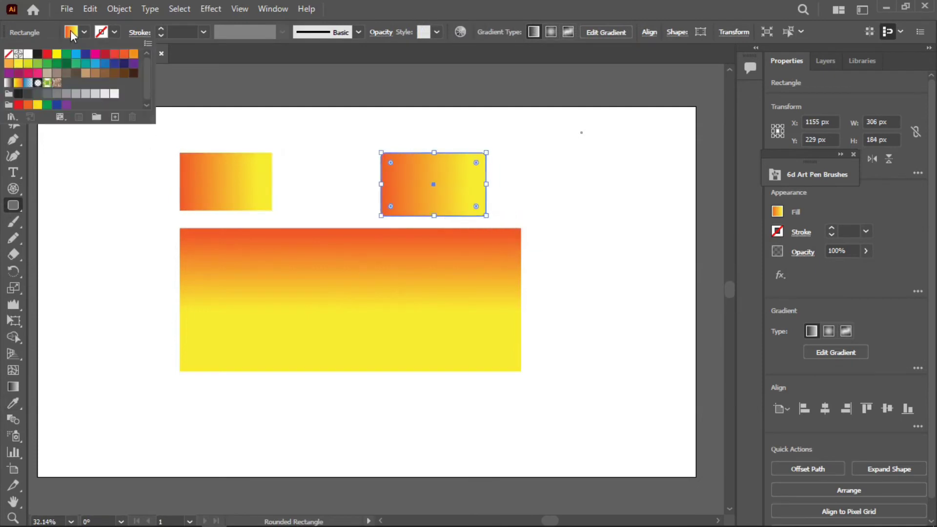
pyautogui.click(47, 55)
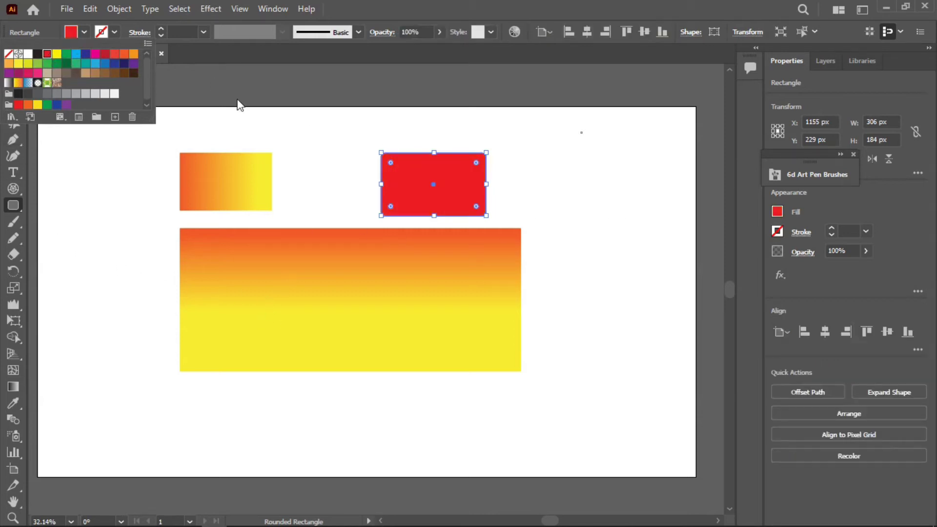
# With the Eyedropper tool, give the large rectangle the rounded rectangle's red fill, followed by the small rectangle's gradient
pyautogui.press('v')
pyautogui.click(343, 281)
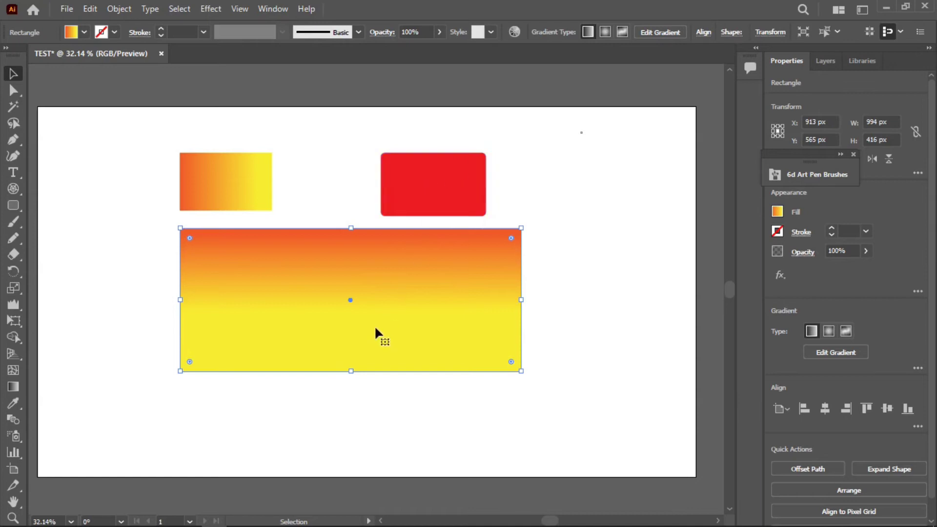
pyautogui.click(13, 401)
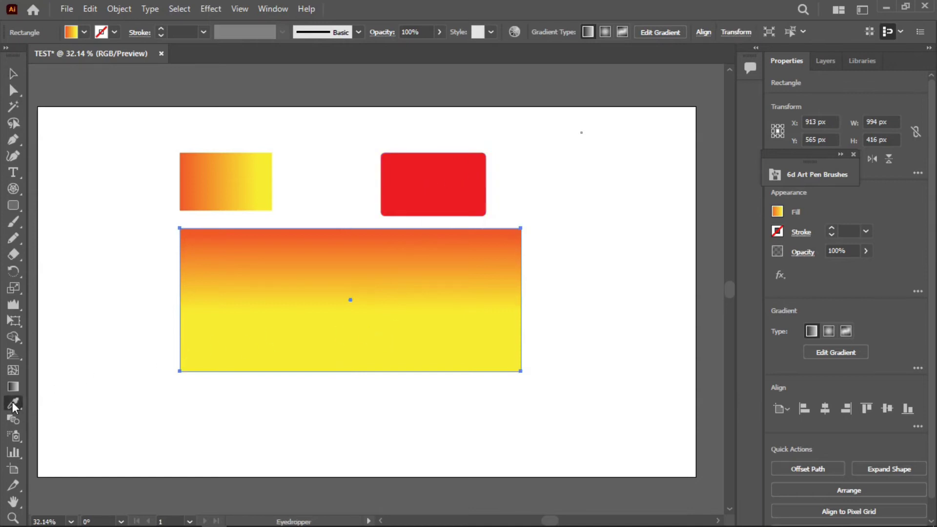
pyautogui.click(434, 191)
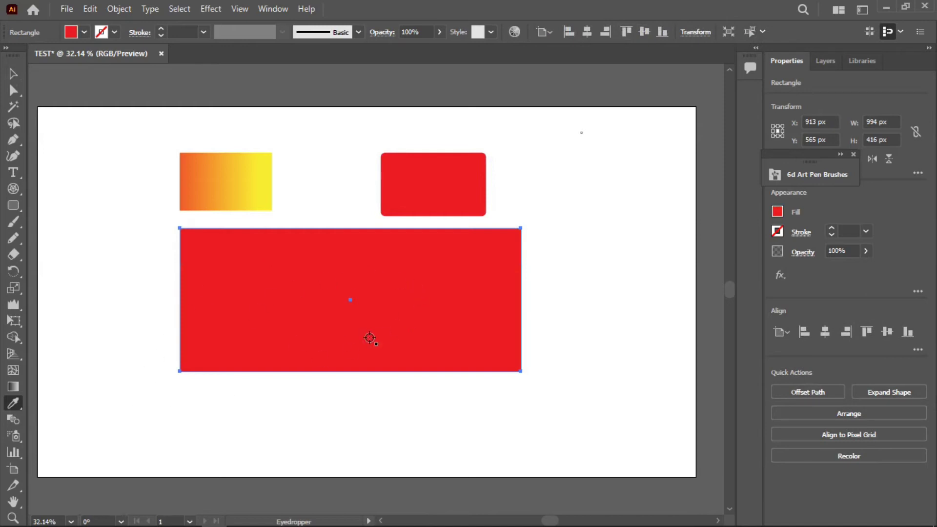
pyautogui.click(244, 186)
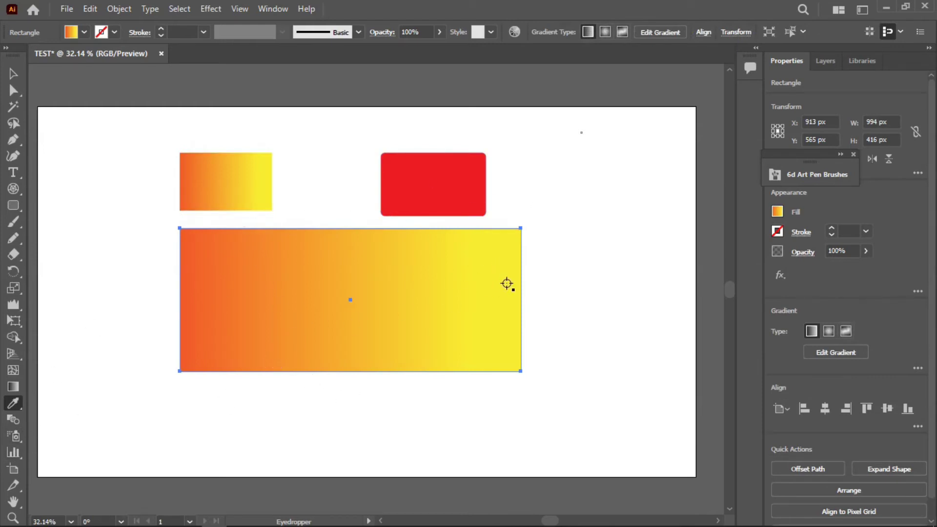
# Delete all the artwork and draw a column graph with the default data across the left and middle of the artboard
pyautogui.hotkey('ctrl', 'a')
pyautogui.press('Delete')
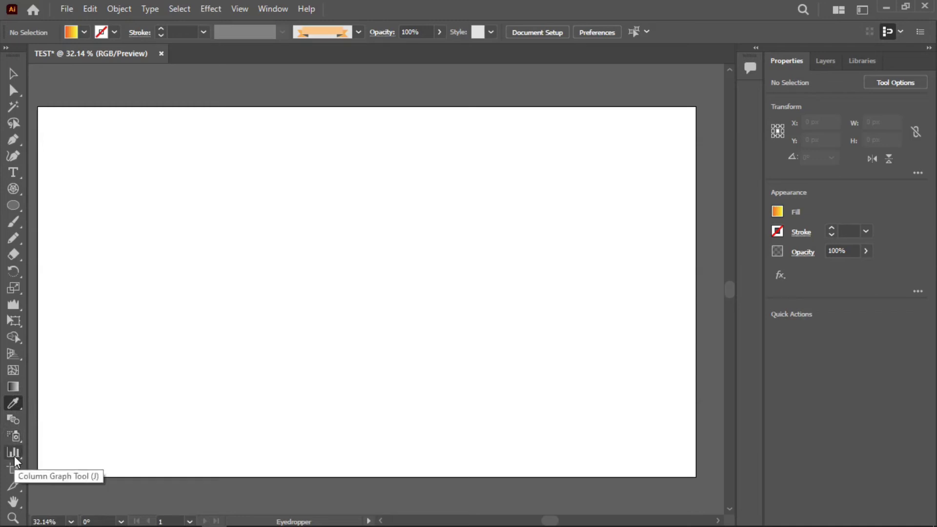
pyautogui.click(14, 452)
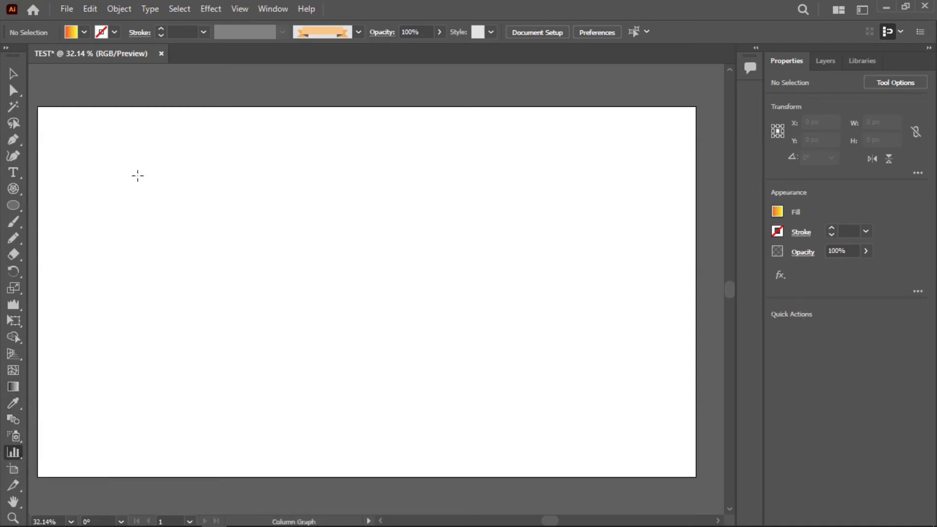
pyautogui.moveTo(118, 191); pyautogui.dragTo(488, 369)
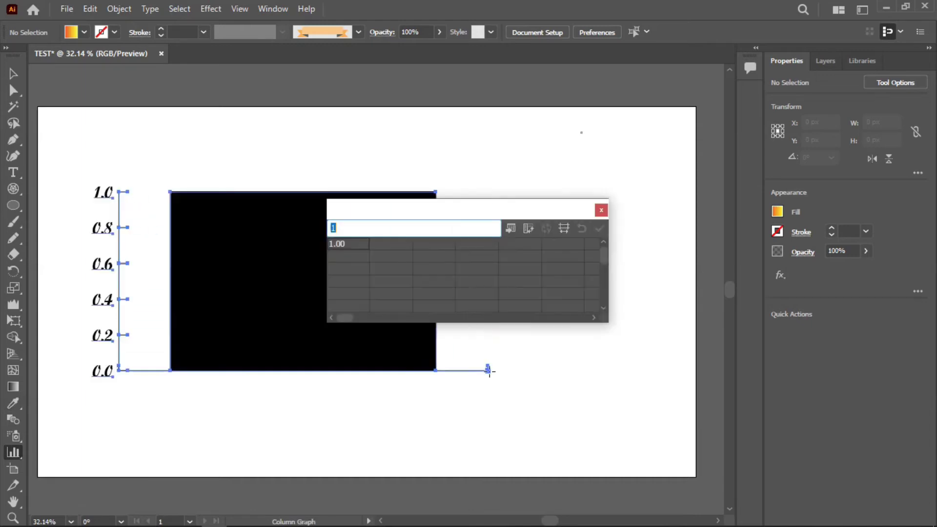
pyautogui.click(601, 211)
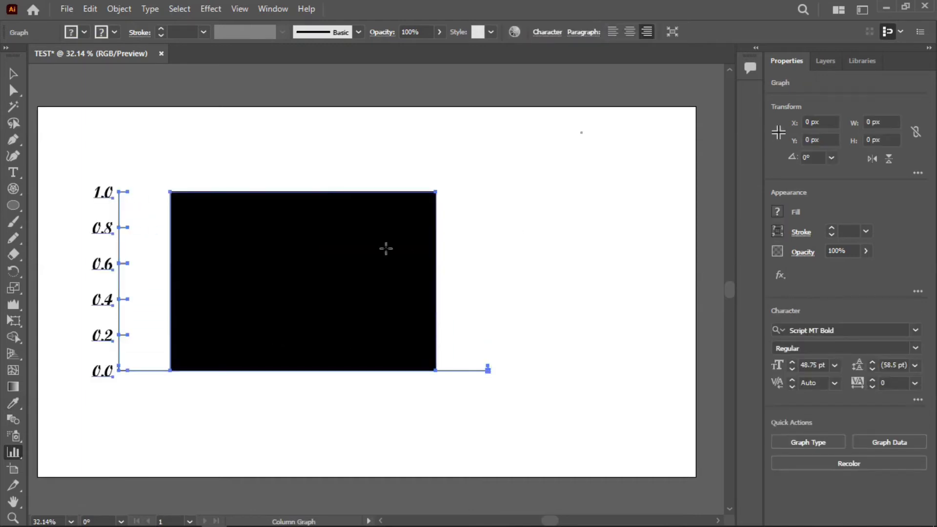
# Draw a pie graph with the default data to the right of the column graph
pyautogui.click(10, 452)
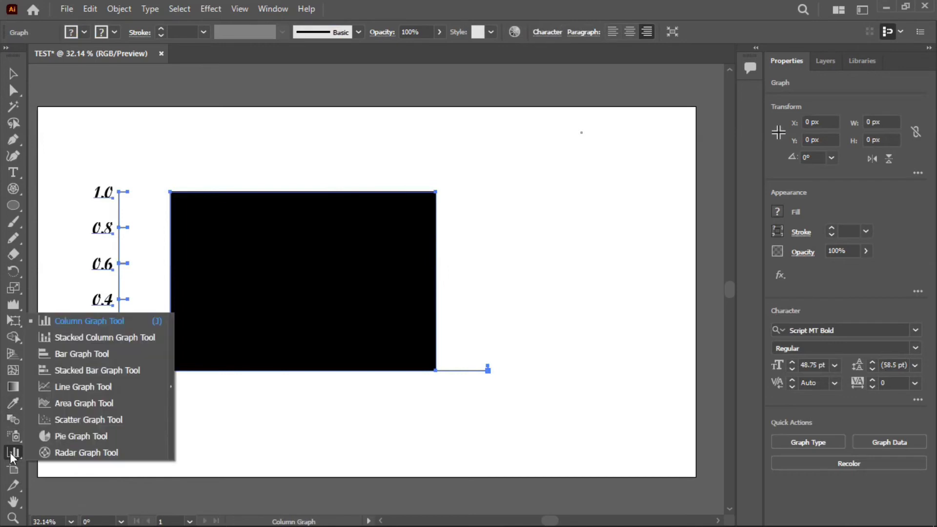
pyautogui.click(73, 437)
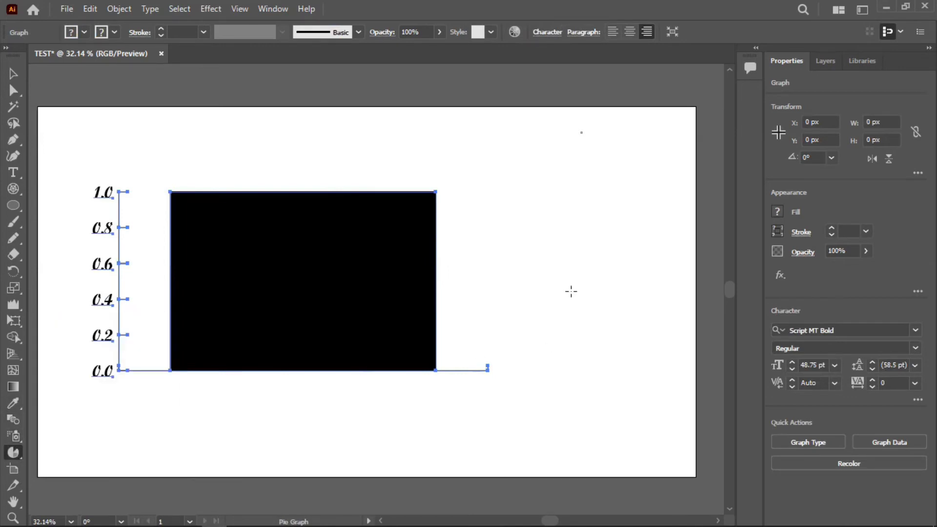
pyautogui.moveTo(465, 225); pyautogui.dragTo(637, 354)
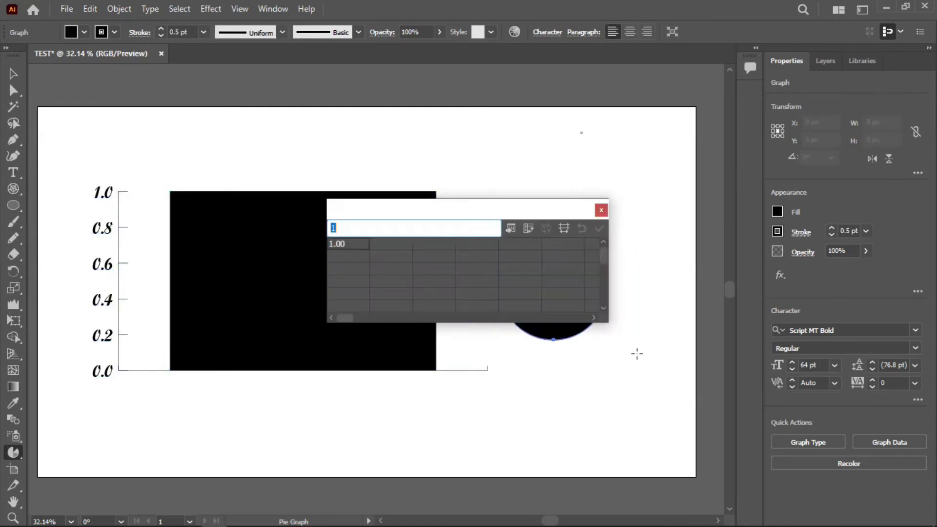
pyautogui.click(601, 209)
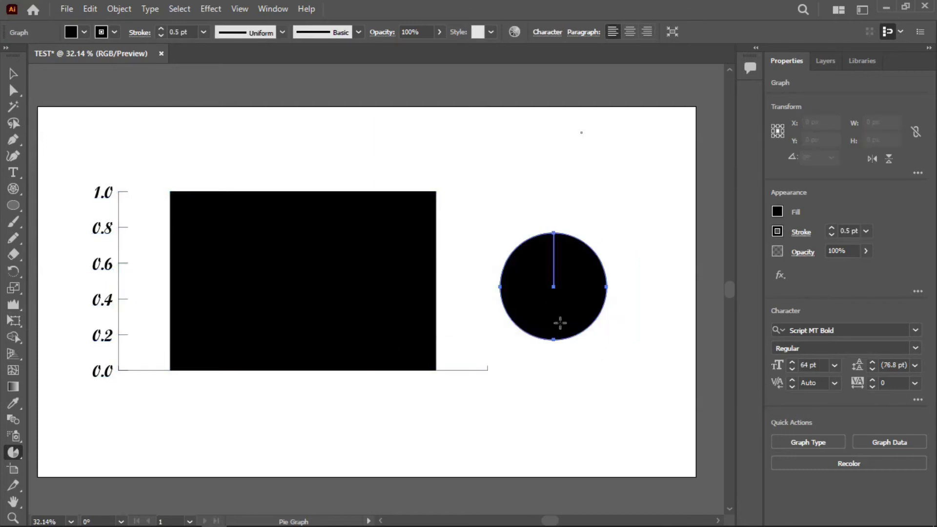
# Draw a bar graph with the default data over the column graph
pyautogui.click(13, 451)
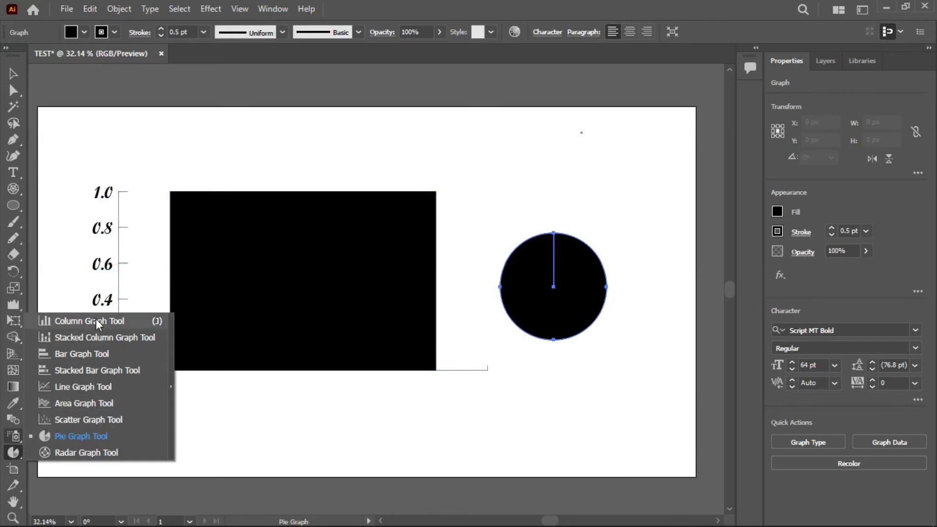
pyautogui.click(89, 353)
pyautogui.moveTo(192, 144); pyautogui.dragTo(467, 406)
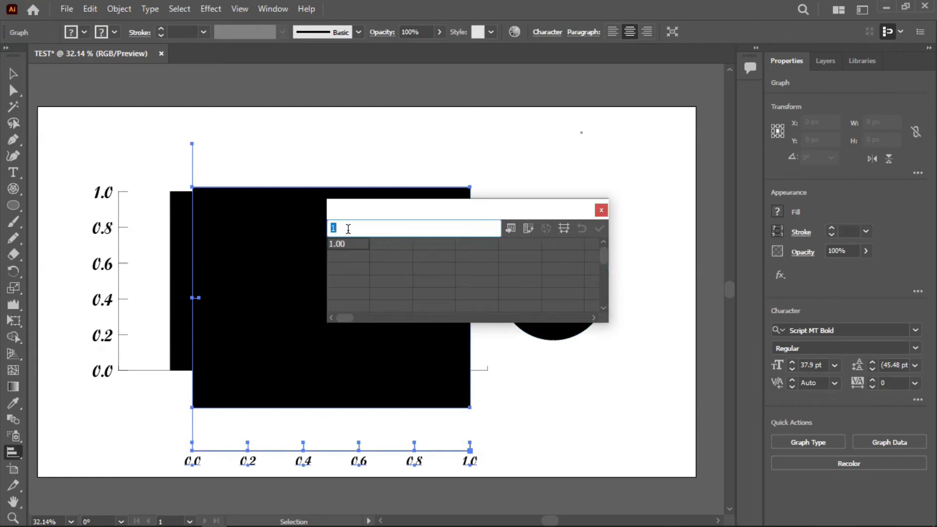
pyautogui.click(601, 210)
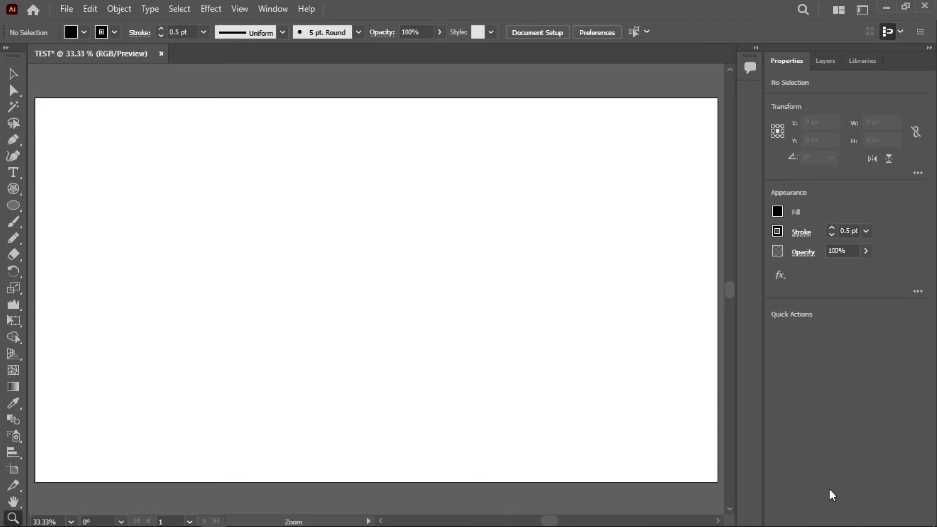
# Place the My Logo image from the LOGOS AND ICONS folder at the middle of the artboard, scaled to about 926 px square
pyautogui.click(13, 74)
pyautogui.click(69, 8)
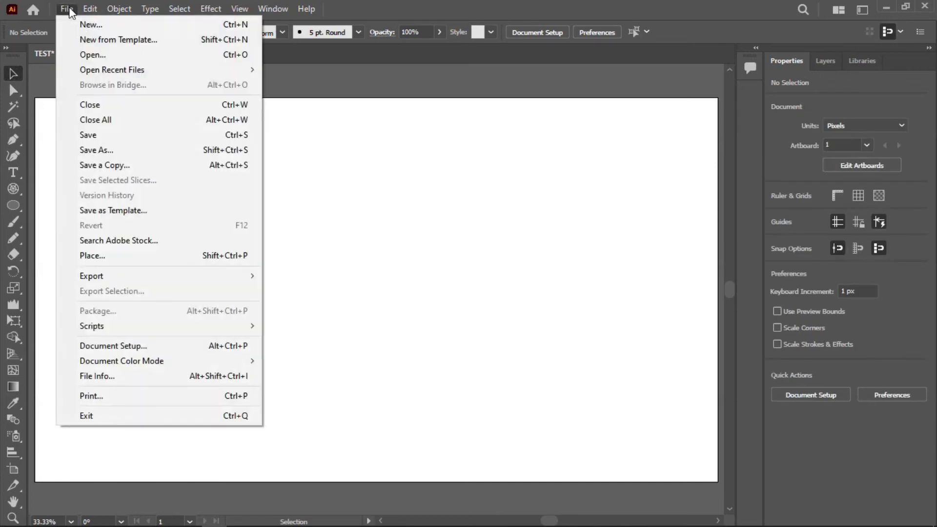
pyautogui.click(116, 260)
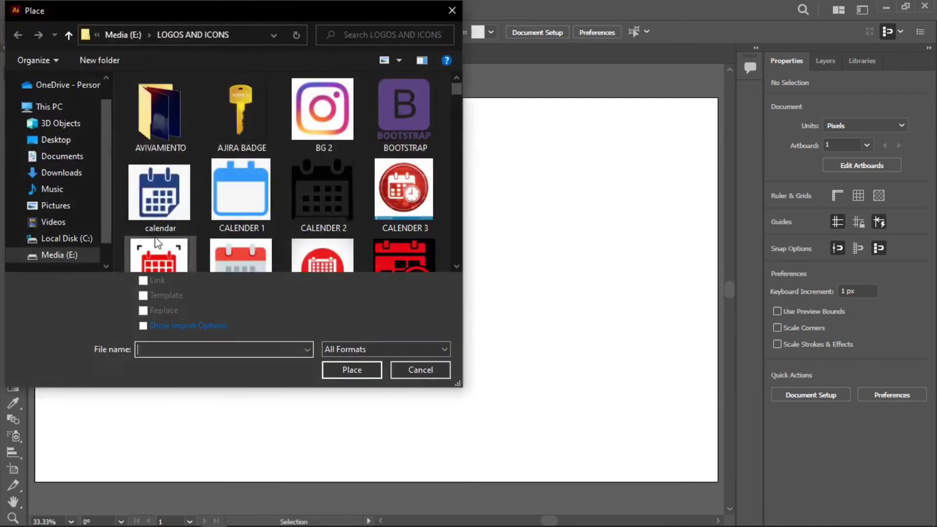
pyautogui.scroll(-15, 253, 191)
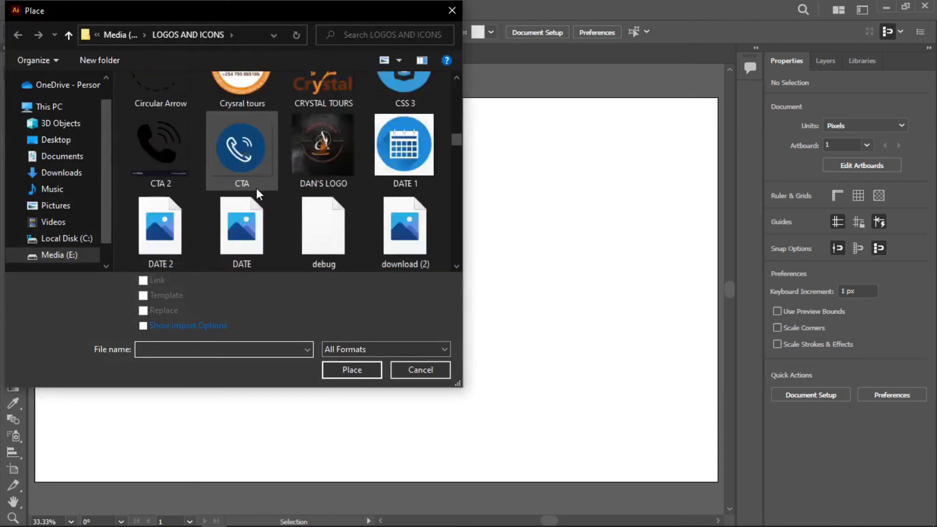
pyautogui.scroll(-15, 265, 187)
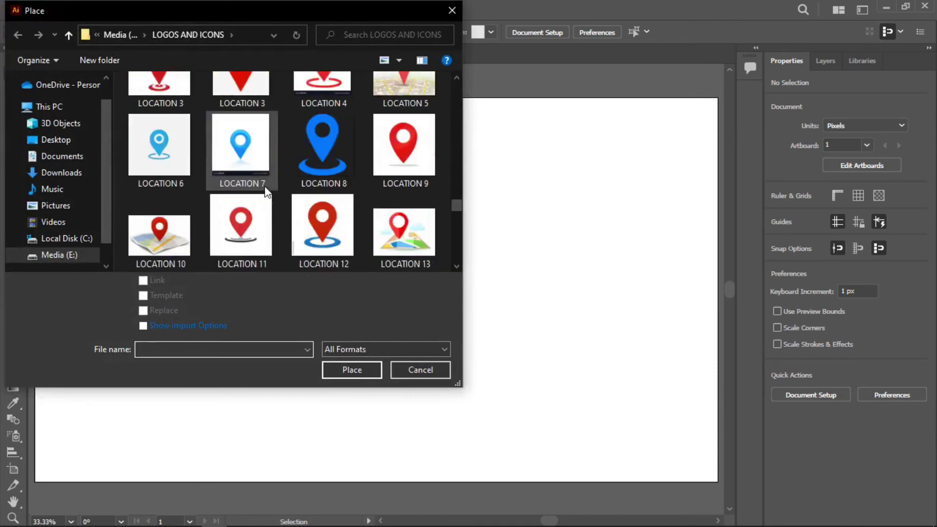
pyautogui.scroll(3, 264, 186)
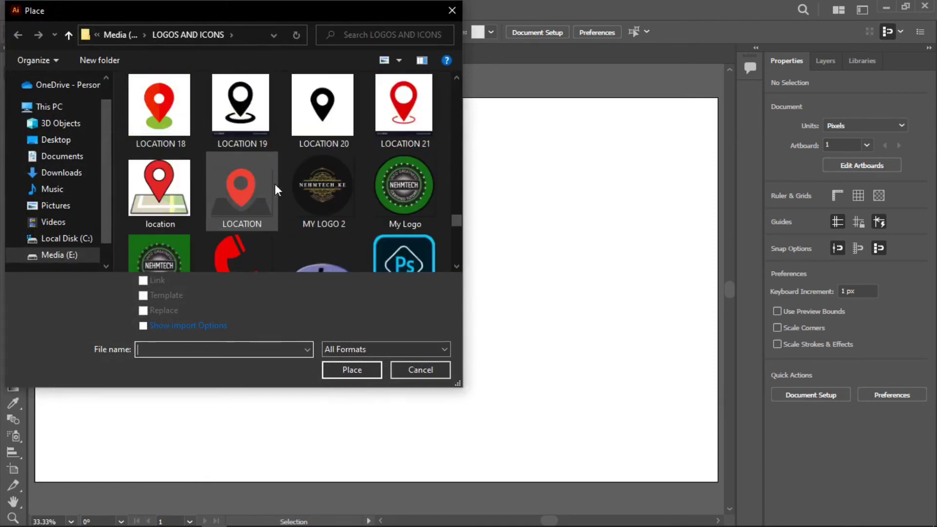
pyautogui.click(406, 189)
pyautogui.click(351, 370)
pyautogui.moveTo(230, 150); pyautogui.dragTo(540, 454)
pyautogui.moveTo(530, 151); pyautogui.dragTo(559, 123)
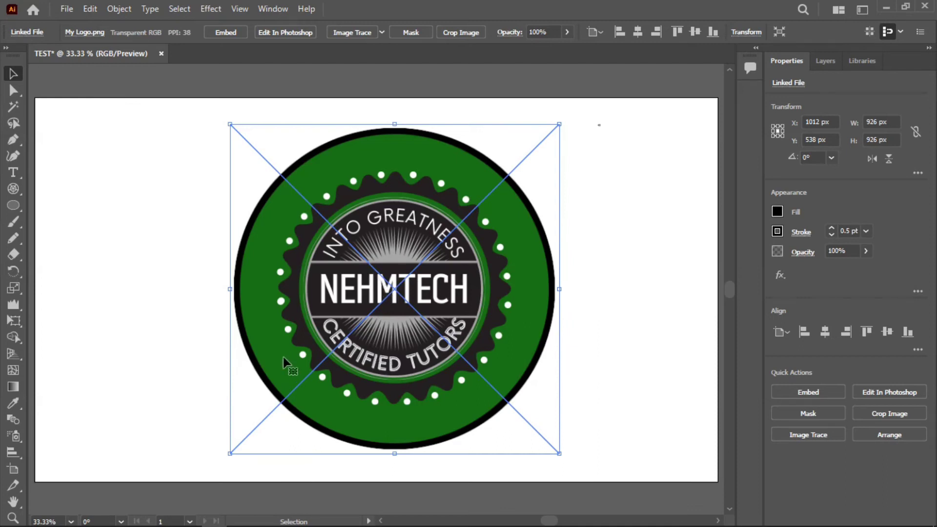
# Examine the pixel edges of the placed logo's lettering at up to 1600% magnification and return to the full logo view
pyautogui.click(12, 518)
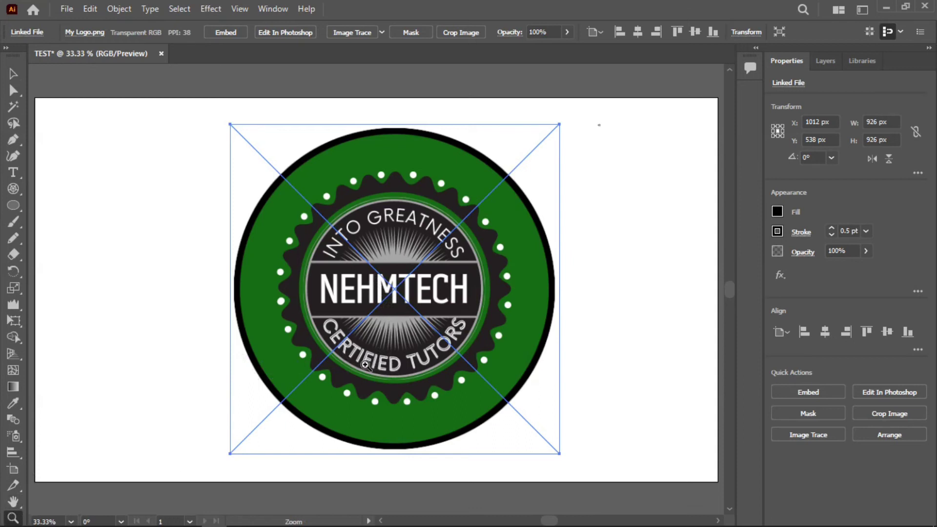
pyautogui.click(378, 357)
pyautogui.click(387, 310)
pyautogui.moveTo(388, 310); pyautogui.dragTo(77, 249)
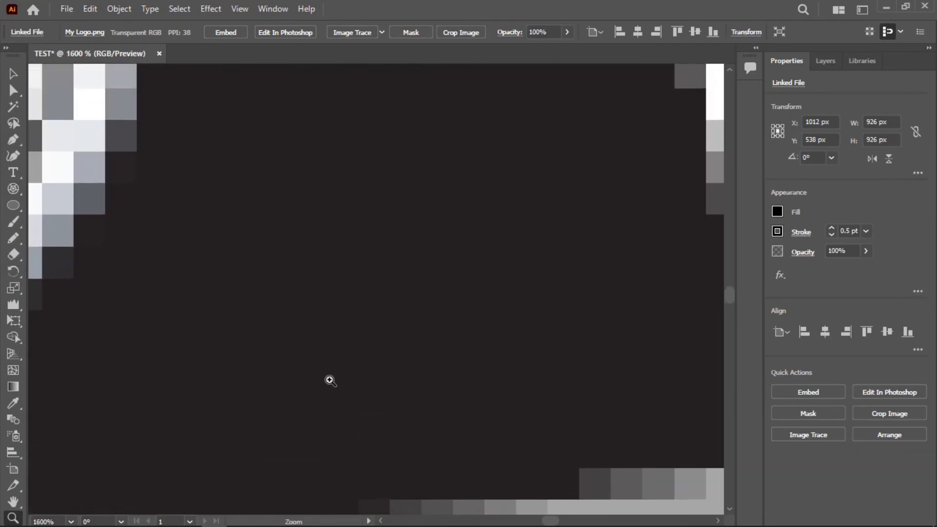
pyautogui.moveTo(201, 341); pyautogui.dragTo(590, 423)
pyautogui.scroll(2, 420, 365)
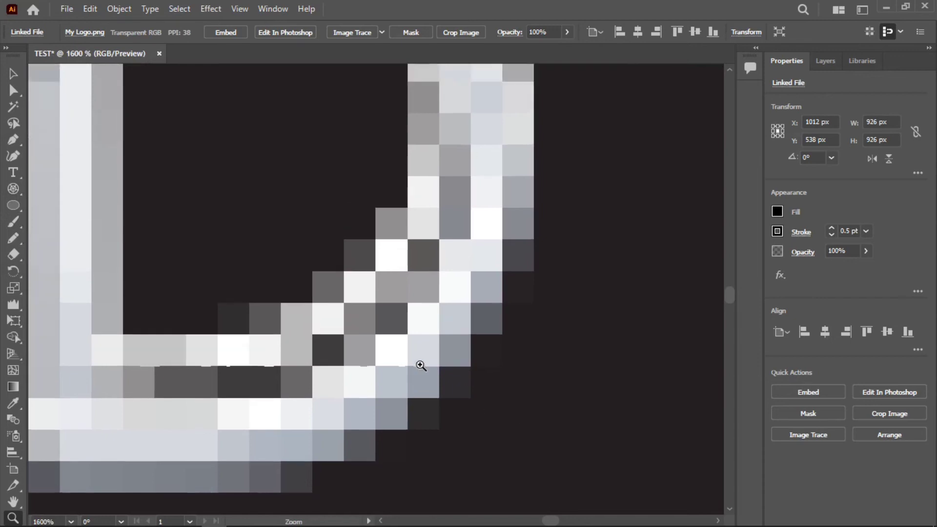
pyautogui.scroll(2, 441, 330)
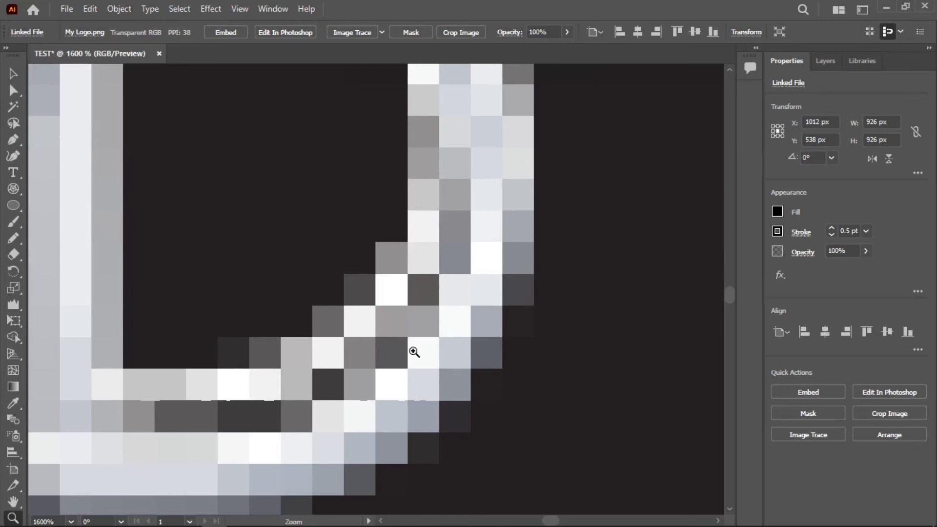
pyautogui.hotkey('ctrl', '-')
pyautogui.hotkey('ctrl', '-')
pyautogui.hotkey('ctrl', '-')
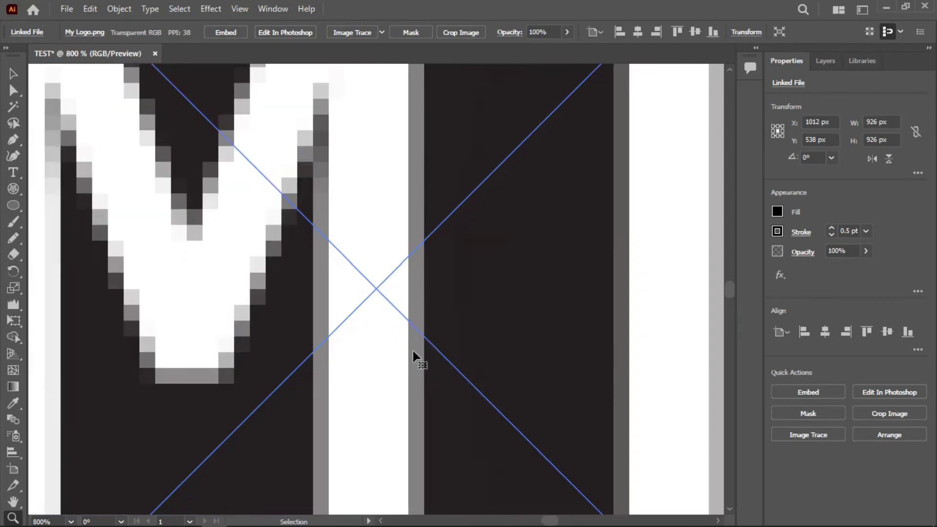
pyautogui.hotkey('ctrl', '-')
pyautogui.hotkey('ctrl', '-')
pyautogui.hotkey('ctrl', '-')
pyautogui.hotkey('ctrl', '-')
pyautogui.hotkey('ctrl', '-')
pyautogui.hotkey('ctrl', '-')
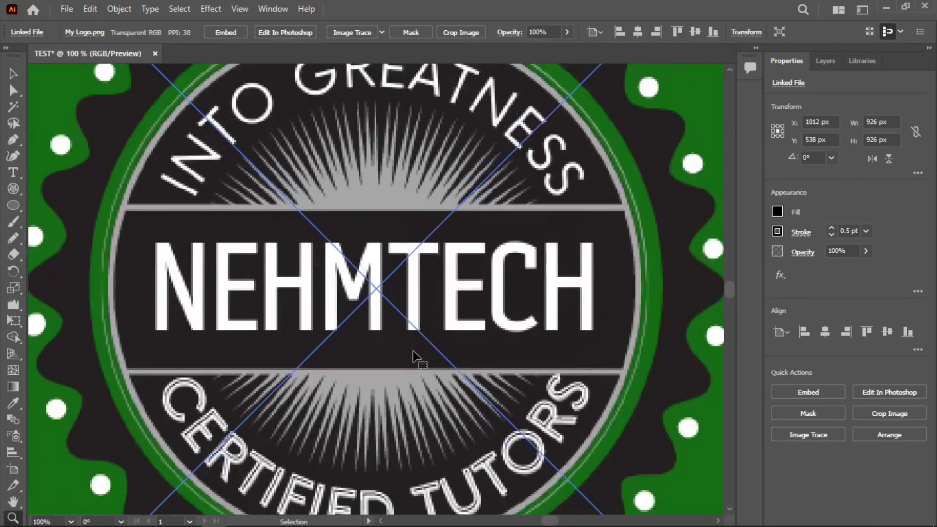
pyautogui.hotkey('ctrl', '-')
pyautogui.hotkey('ctrl', '-')
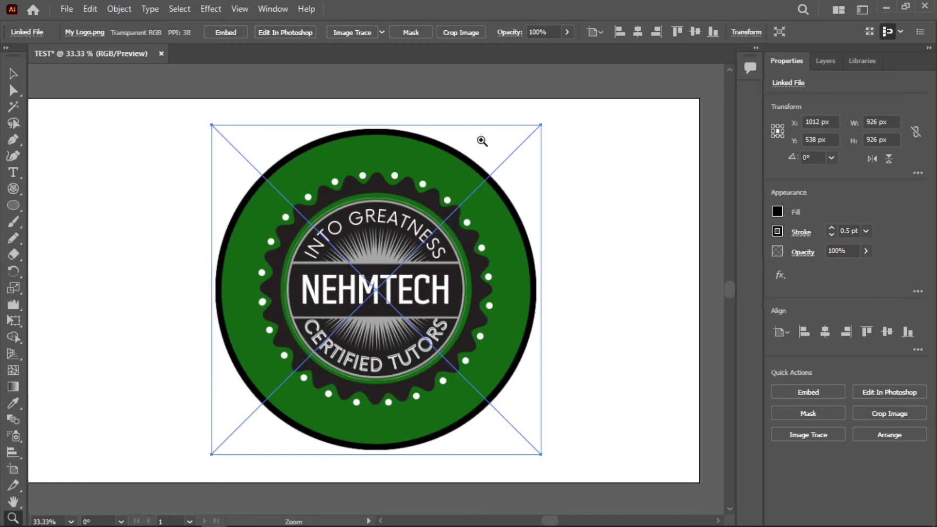
# Trace the placed logo with the Low Fidelity Photo preset of Image Trace and expand the tracing into vector paths
pyautogui.click(13, 73)
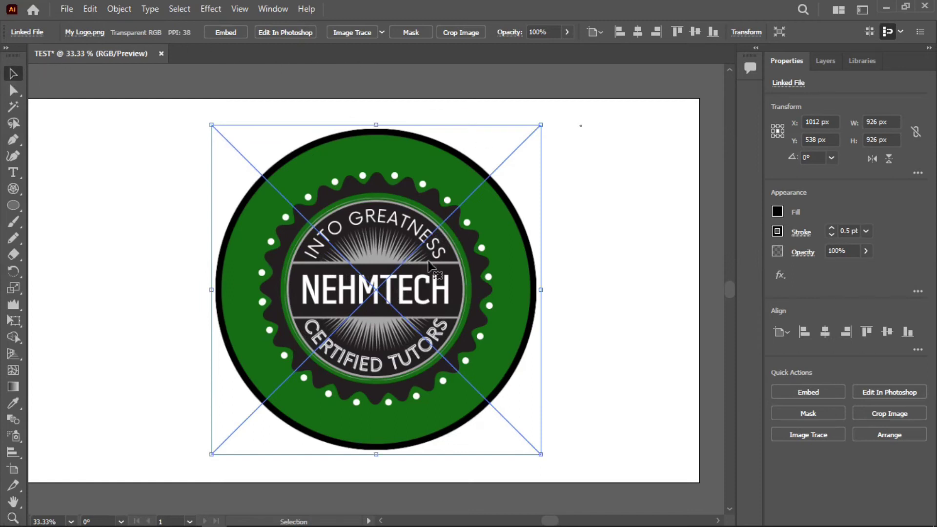
pyautogui.click(282, 10)
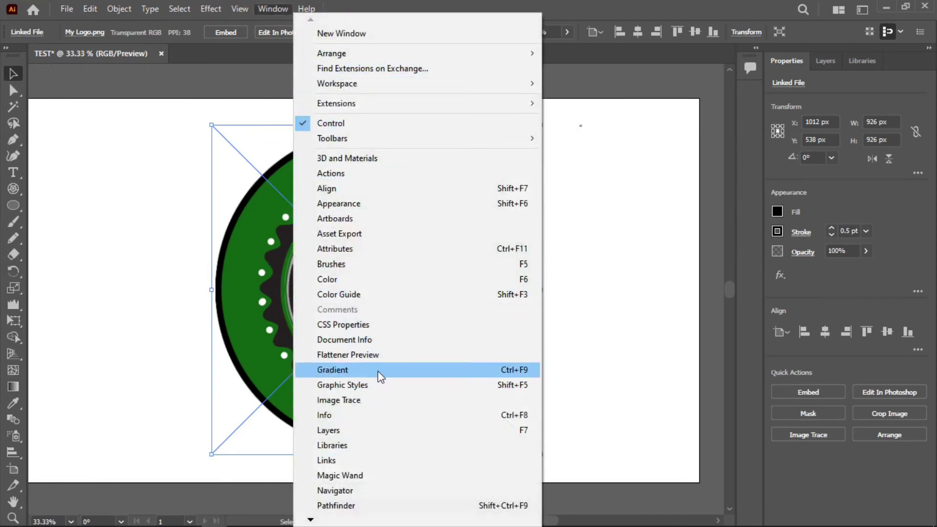
pyautogui.click(376, 402)
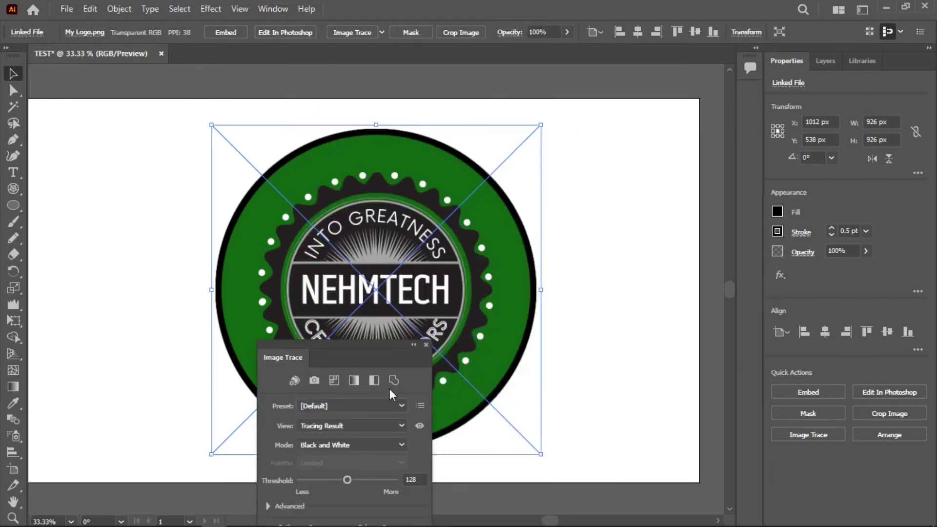
pyautogui.moveTo(364, 344)
pyautogui.mouseDown()
pyautogui.moveTo(389, 341)
pyautogui.moveTo(620, 218)
pyautogui.moveTo(665, 180)
pyautogui.mouseUp()
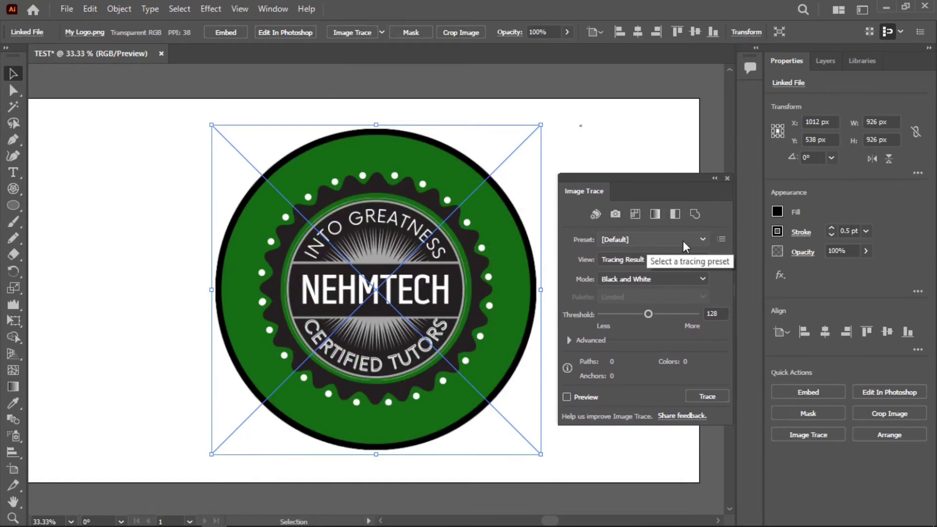
pyautogui.click(668, 239)
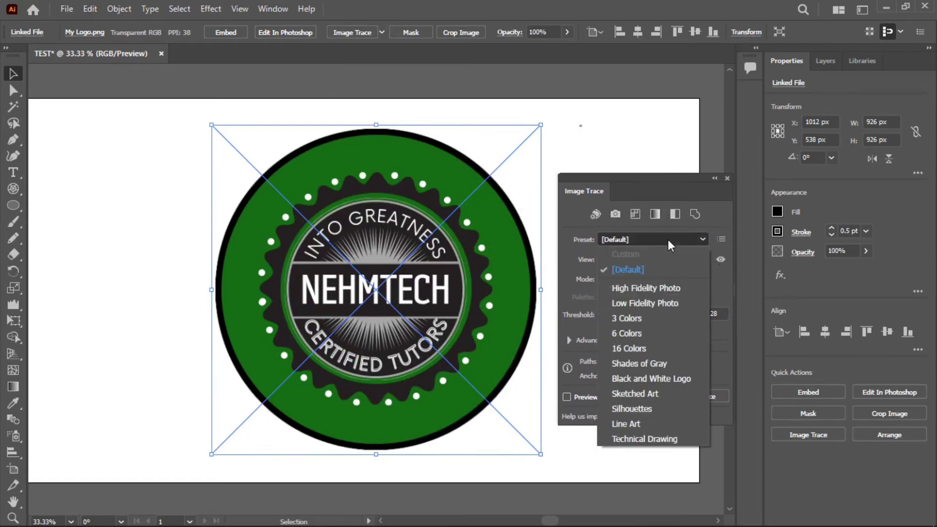
pyautogui.click(662, 303)
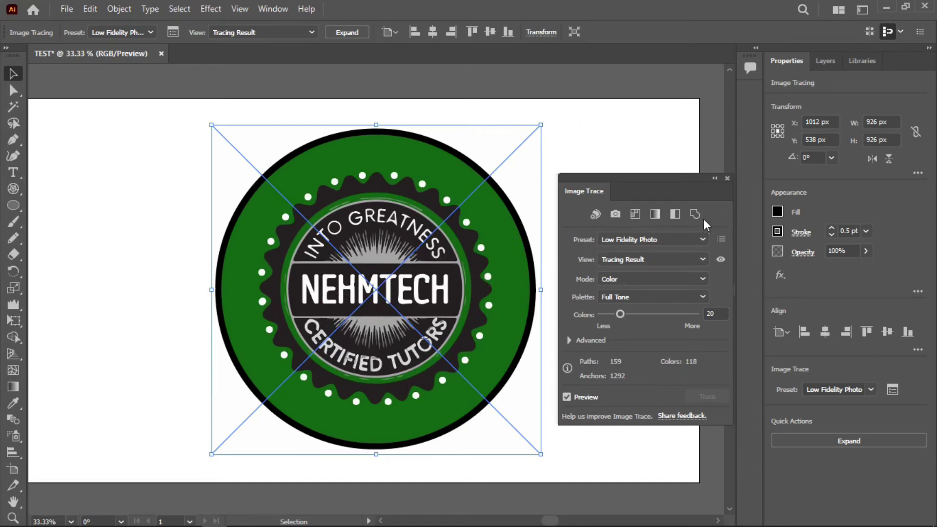
pyautogui.click(727, 179)
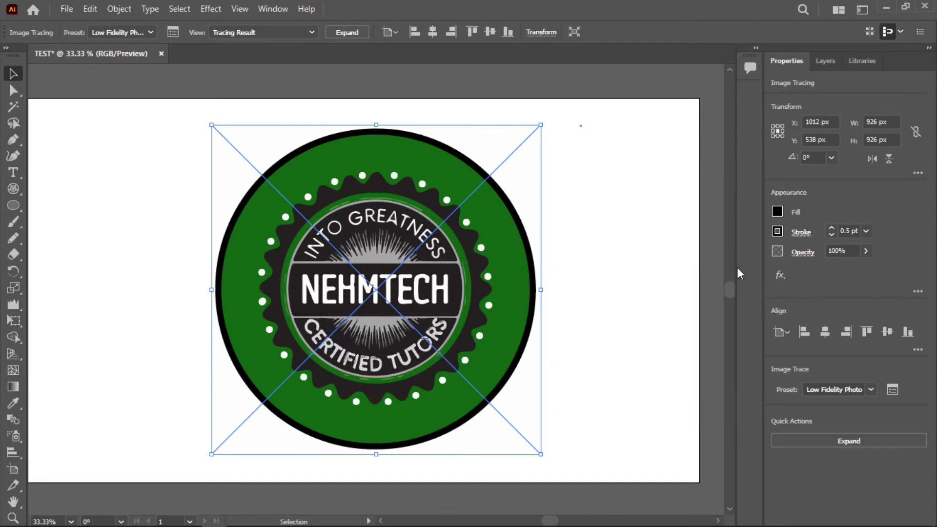
pyautogui.click(858, 439)
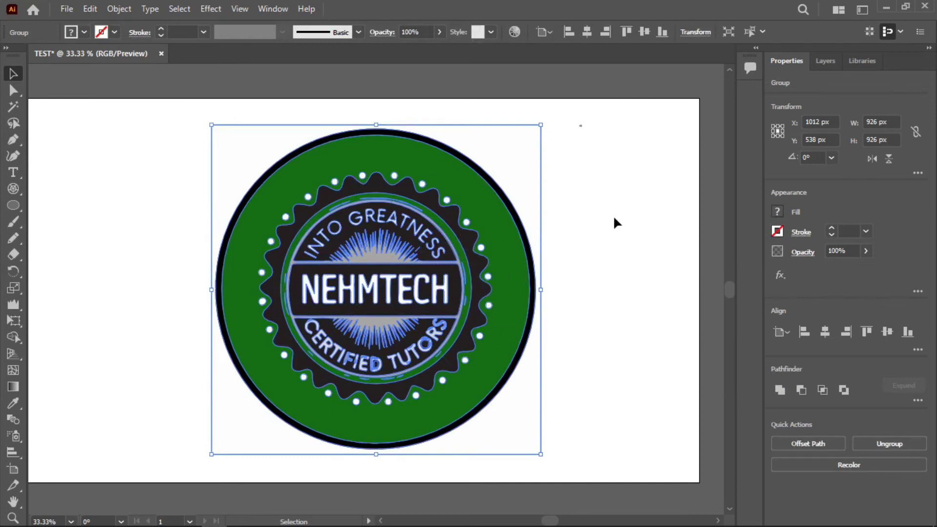
pyautogui.click(613, 218)
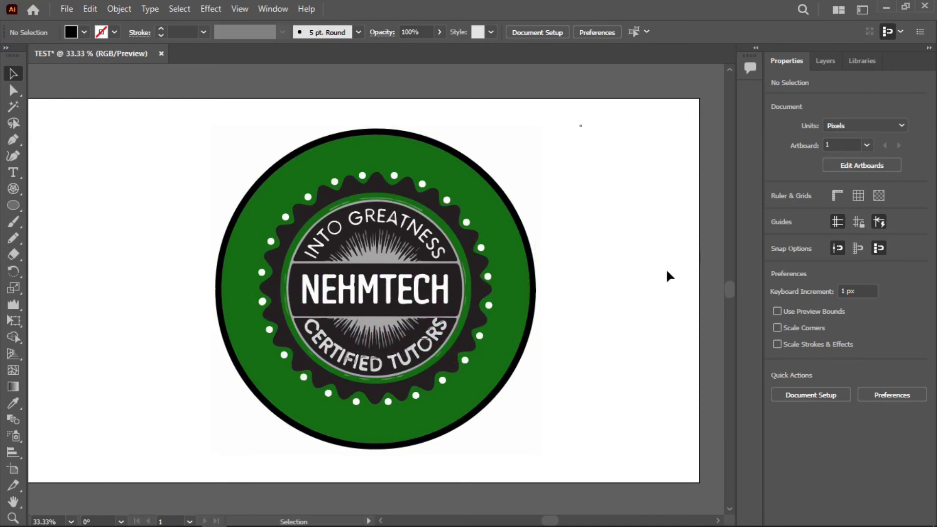
# Examine the edges of the traced logo's rays and lettering at up to 6400% magnification and return to the full logo view
pyautogui.click(13, 518)
pyautogui.click(358, 349)
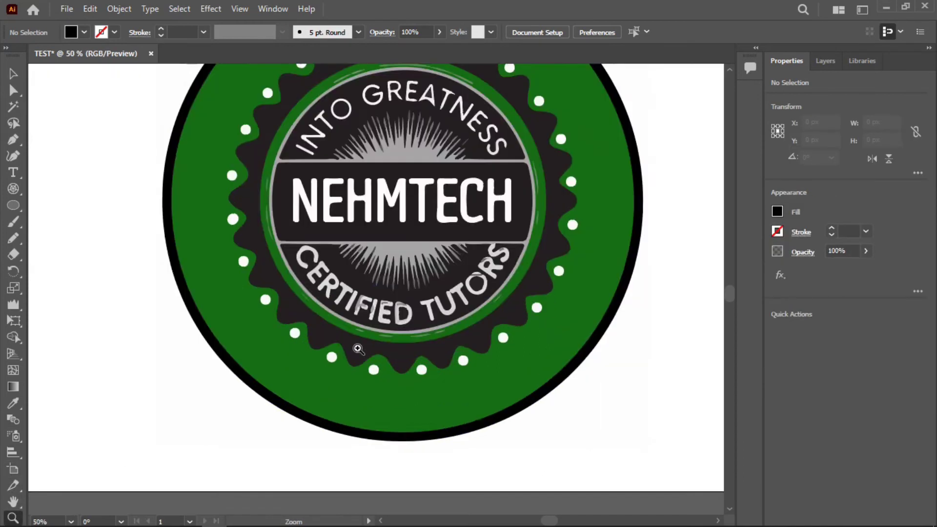
pyautogui.click(358, 349)
pyautogui.click(355, 347)
pyautogui.scroll(5, 404, 319)
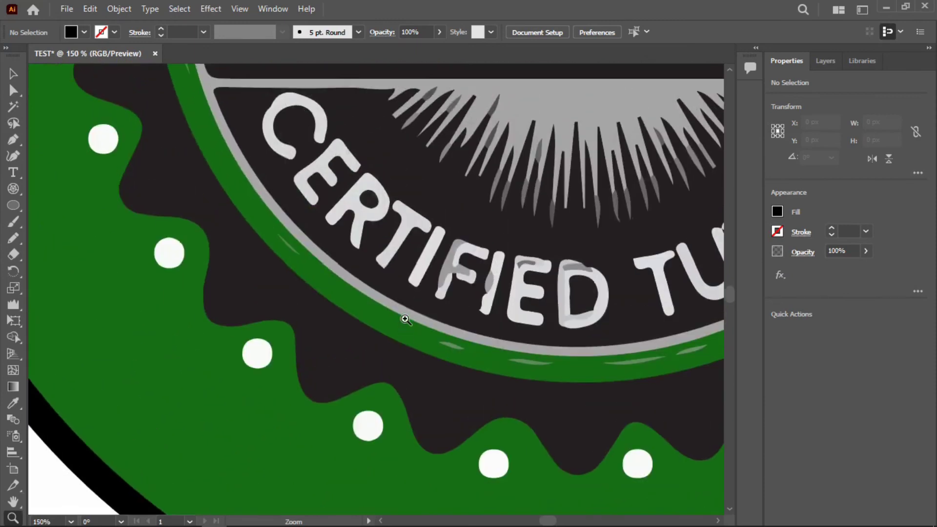
pyautogui.scroll(3, 405, 319)
pyautogui.click(489, 273)
pyautogui.click(489, 273)
pyautogui.click(489, 274)
pyautogui.click(490, 273)
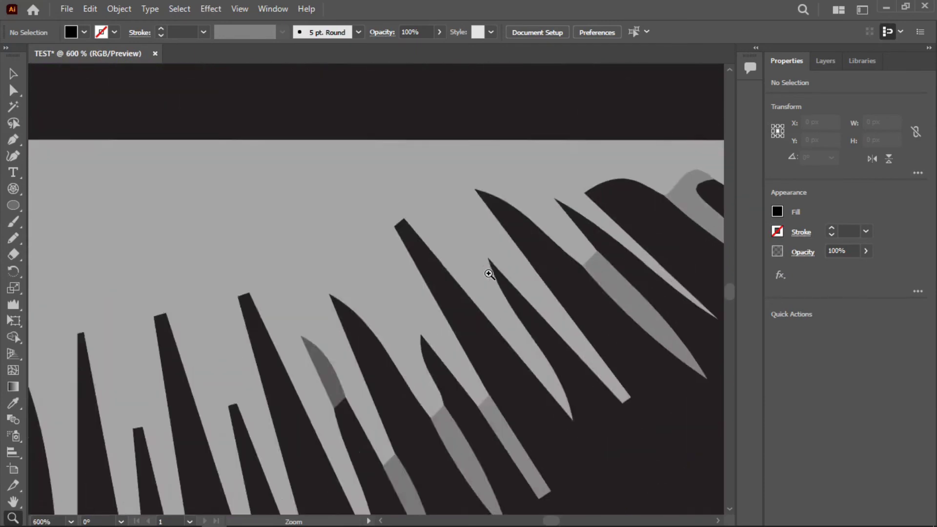
pyautogui.click(490, 274)
pyautogui.click(489, 273)
pyautogui.click(489, 274)
pyautogui.click(489, 274)
pyautogui.click(490, 273)
pyautogui.click(489, 273)
pyautogui.click(488, 273)
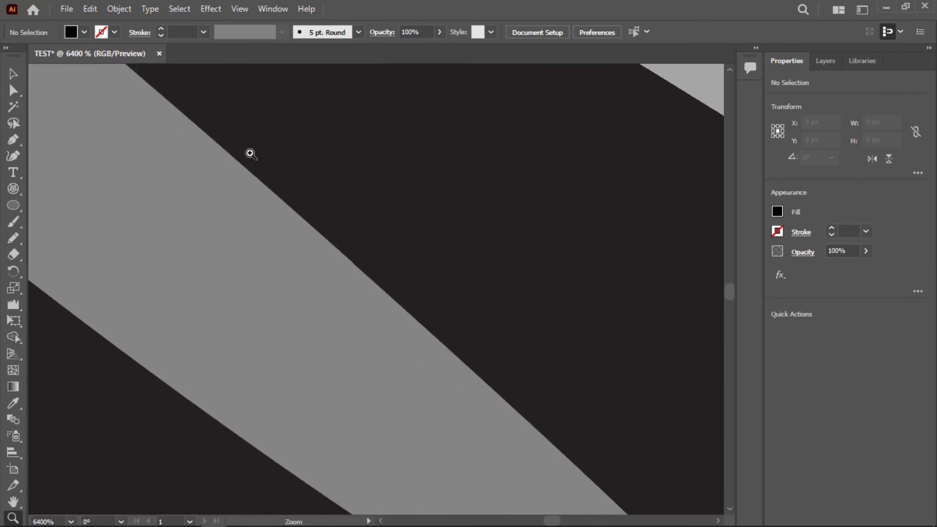
pyautogui.press('v')
pyautogui.hotkey('ctrl', '-')
pyautogui.hotkey('ctrl', '-')
pyautogui.hotkey('ctrl', '-')
pyautogui.hotkey('ctrl', '-')
pyautogui.hotkey('ctrl', '-')
pyautogui.hotkey('ctrl', '-')
pyautogui.hotkey('ctrl', '-')
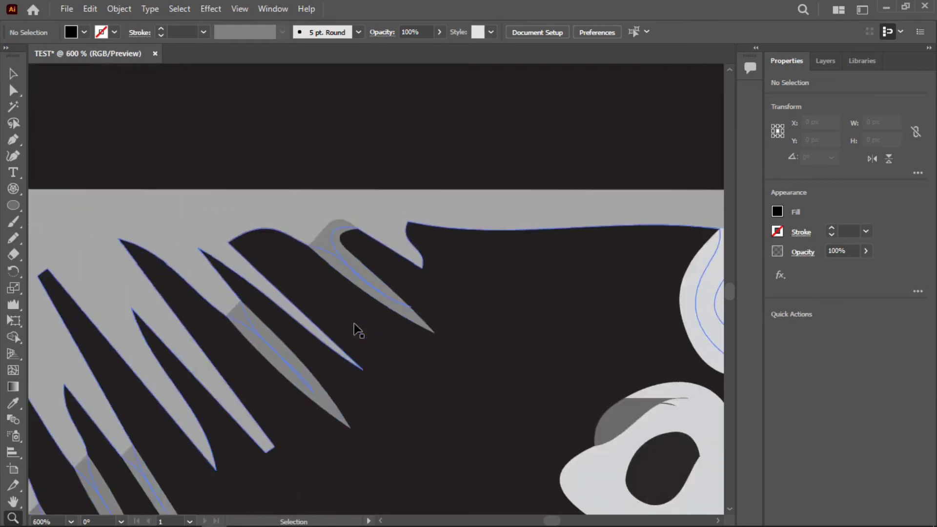
pyautogui.hotkey('ctrl', '-')
pyautogui.hotkey('ctrl', '-')
pyautogui.hotkey('ctrl', '-')
pyautogui.hotkey('ctrl', '-')
pyautogui.hotkey('ctrl', '-')
pyautogui.hotkey('ctrl', '-')
pyautogui.hotkey('ctrl', '-')
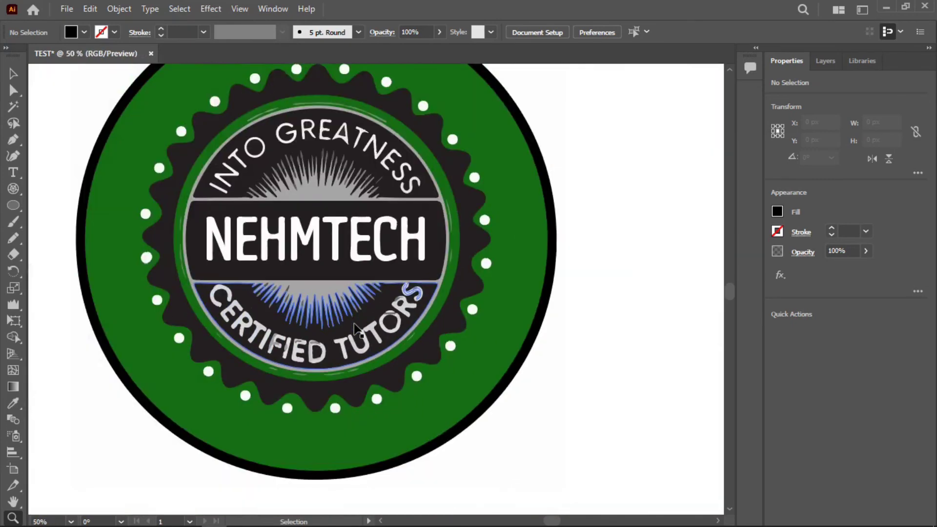
pyautogui.hotkey('ctrl', '-')
pyautogui.press('z')
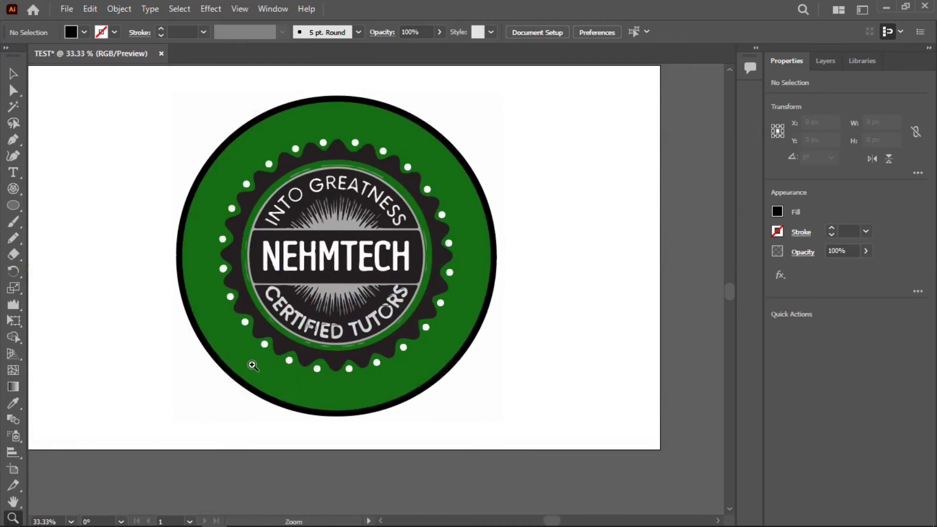
pyautogui.press('space')
pyautogui.moveTo(113, 343); pyautogui.dragTo(166, 361)
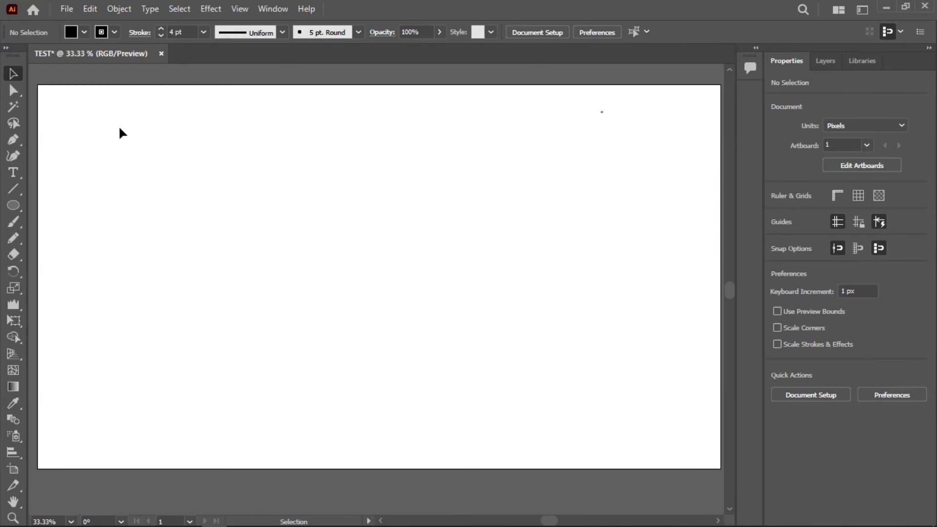
# With the Line Segment tool and a 5 pt stroke, draw two parallel vertical lines near the artboard's left edge, the right one about 732 px tall
pyautogui.click(13, 189)
pyautogui.click(12, 190)
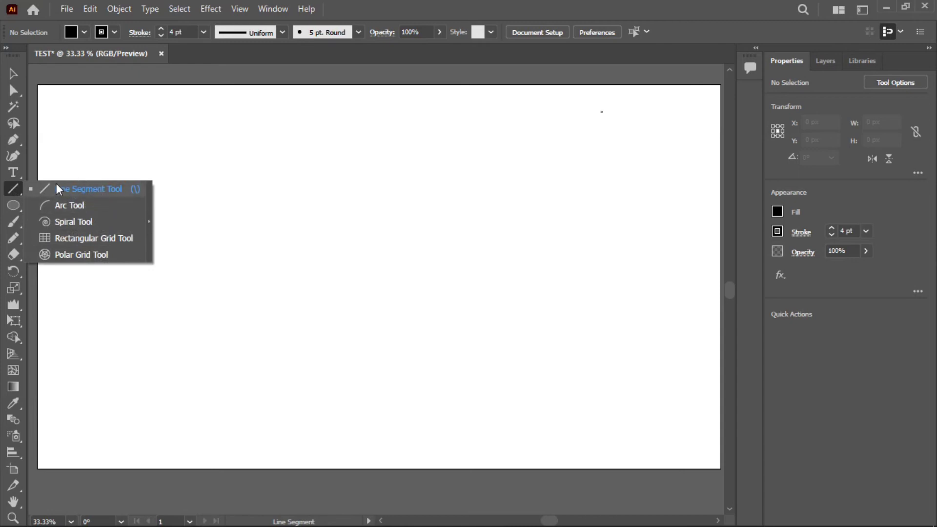
pyautogui.click(21, 193)
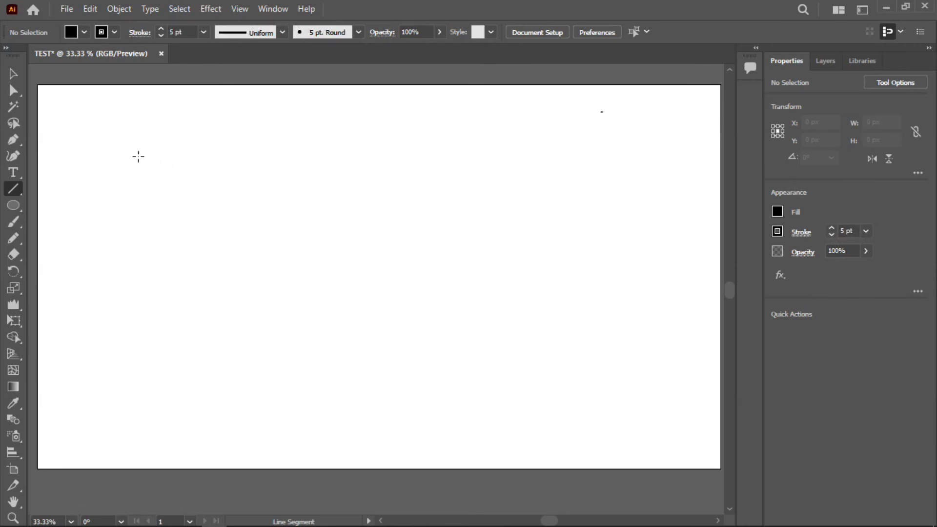
pyautogui.moveTo(127, 145); pyautogui.dragTo(113, 399)
pyautogui.moveTo(151, 146); pyautogui.dragTo(145, 408)
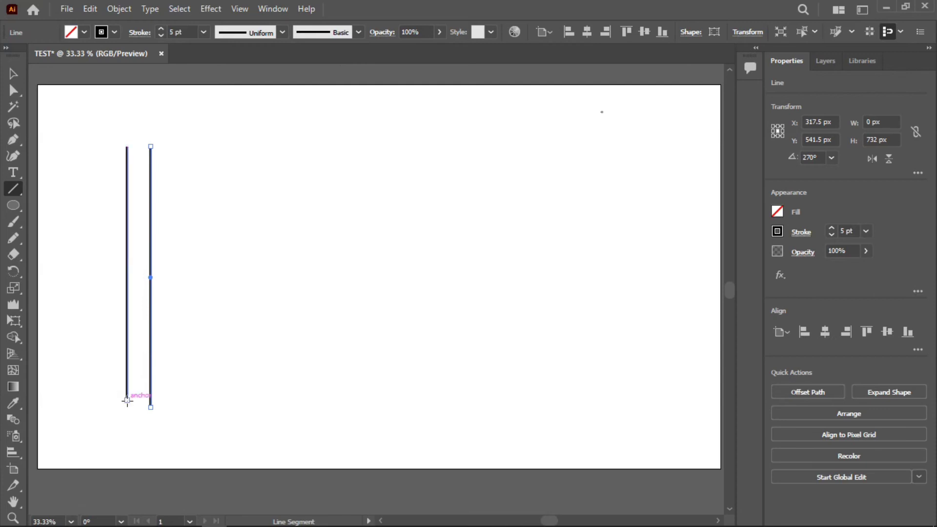
# Extend the left vertical line about 45 px downward and draw a 45° diagonal line about 683 px wide and high across both lines
pyautogui.moveTo(127, 399); pyautogui.dragTo(128, 416)
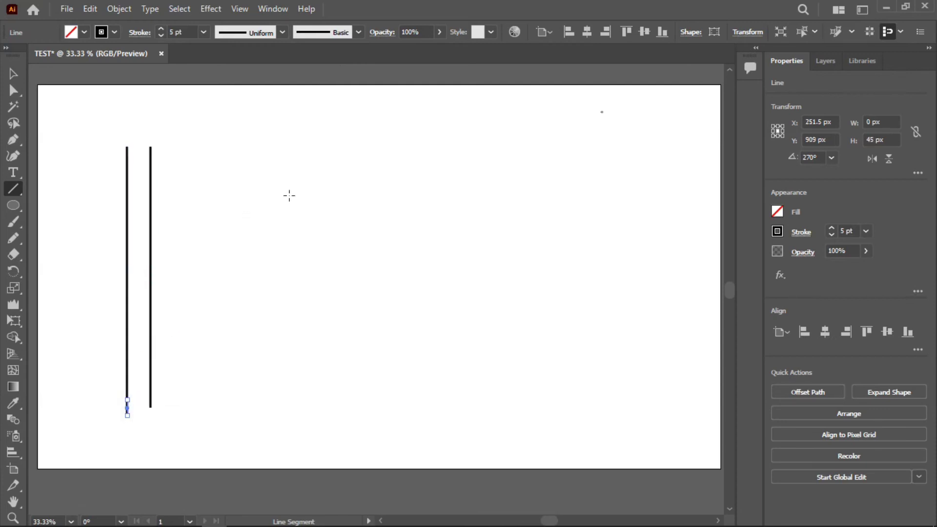
pyautogui.moveTo(286, 183)
pyautogui.mouseDown()
pyautogui.moveTo(110, 429)
pyautogui.moveTo(88, 439)
pyautogui.moveTo(78, 459)
pyautogui.mouseUp()
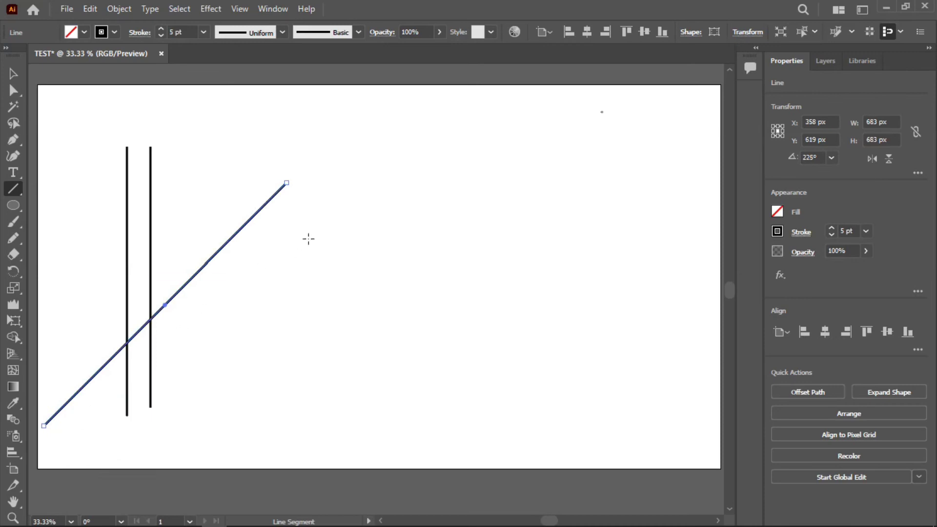
# Draw a second 45° diagonal about 679 px wide and high below the first, and group the two diagonals
pyautogui.moveTo(301, 201); pyautogui.dragTo(74, 455)
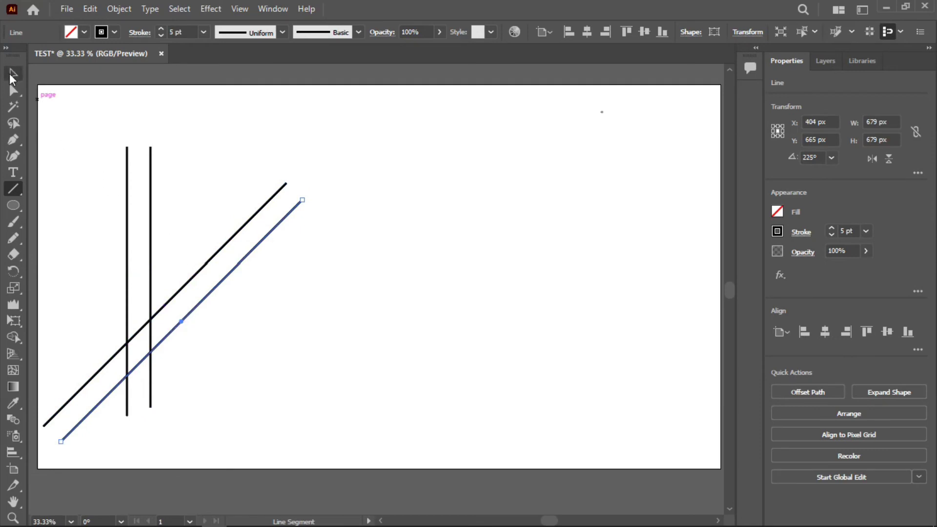
pyautogui.click(12, 76)
pyautogui.moveTo(225, 337); pyautogui.dragTo(177, 233)
pyautogui.click(230, 276)
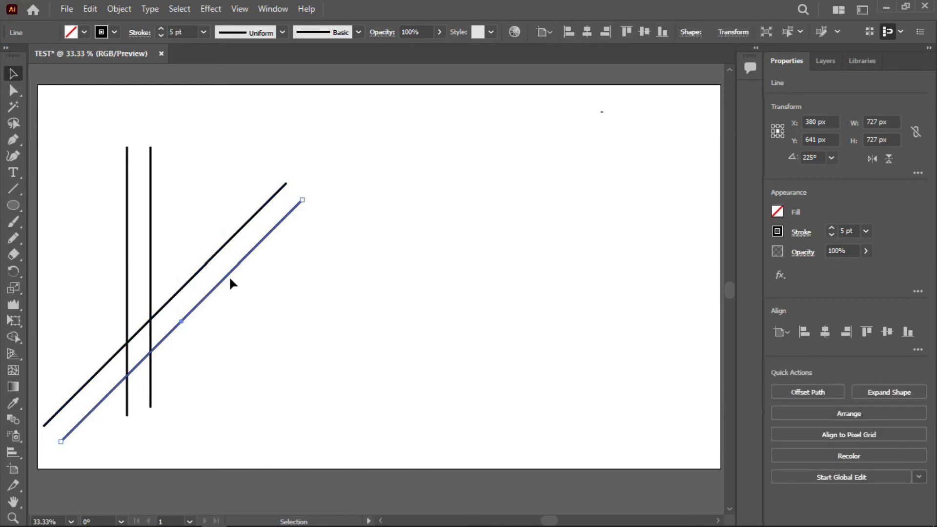
pyautogui.click(217, 253)
pyautogui.moveTo(219, 208); pyautogui.dragTo(287, 305)
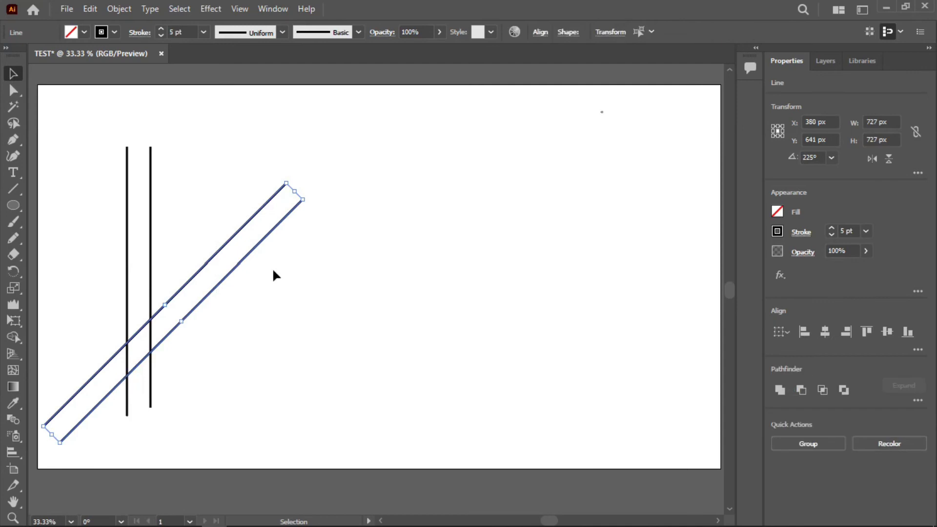
pyautogui.click(119, 9)
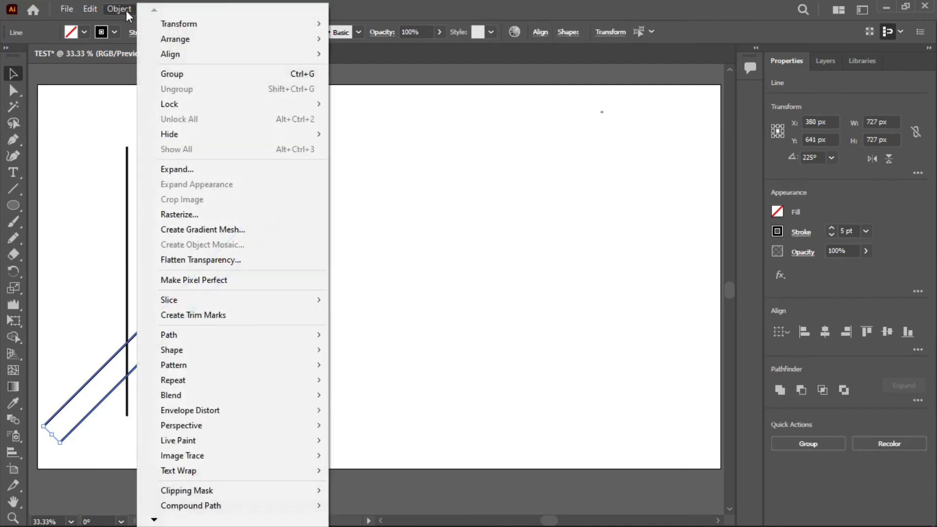
pyautogui.click(181, 77)
# Move the diagonal pair about 24 px right and 53 px down, and group it with the two vertical lines
pyautogui.moveTo(253, 248); pyautogui.dragTo(259, 270)
pyautogui.moveTo(259, 276); pyautogui.dragTo(264, 274)
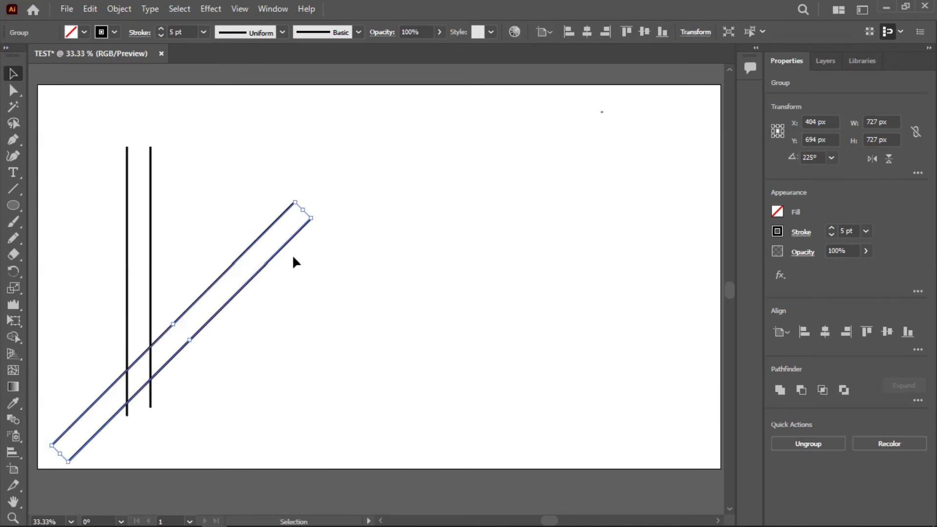
pyautogui.moveTo(172, 232); pyautogui.dragTo(370, 417)
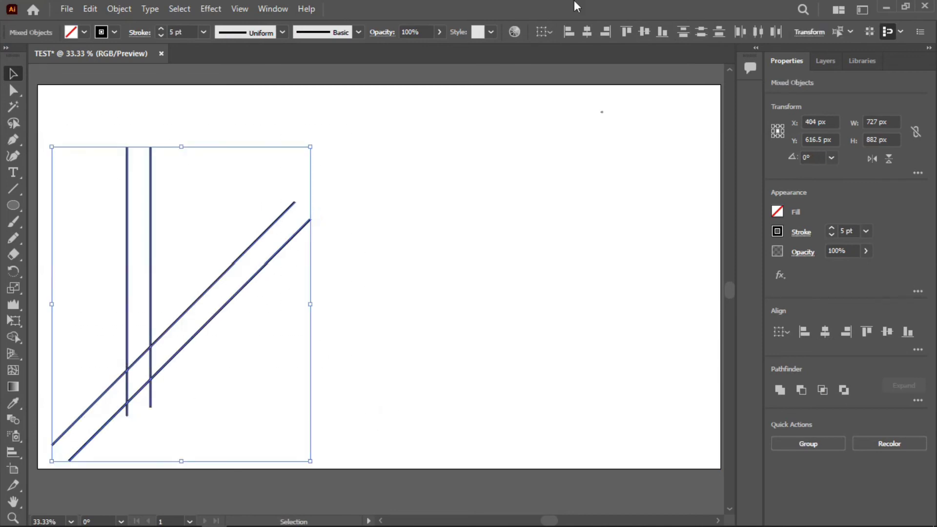
pyautogui.click(121, 9)
pyautogui.click(177, 78)
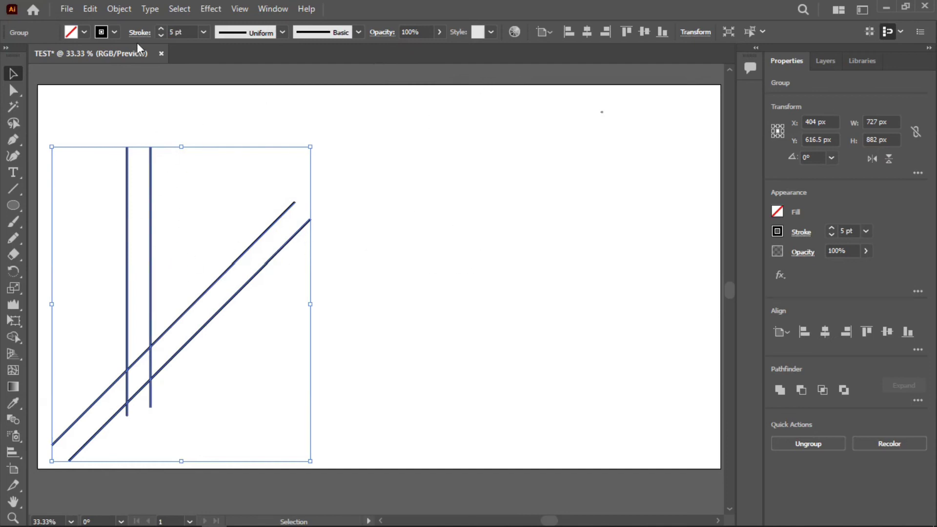
# Create a copy of the line group reflected across the vertical axis and move it about 433 px to the right
pyautogui.click(118, 8)
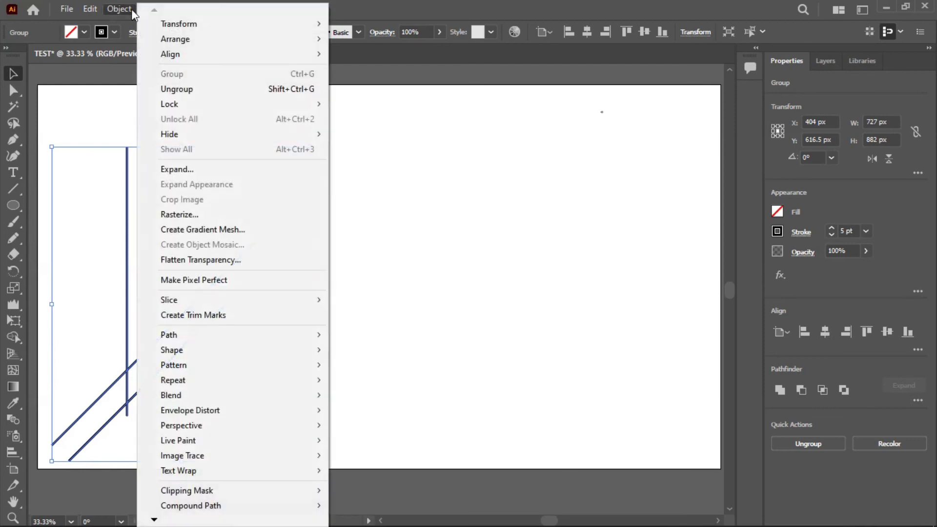
pyautogui.moveTo(201, 23)
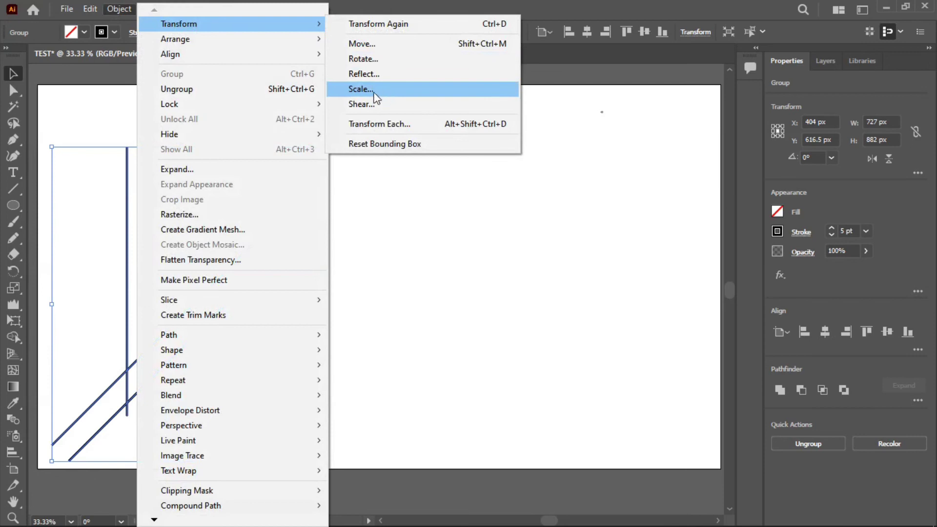
pyautogui.click(379, 78)
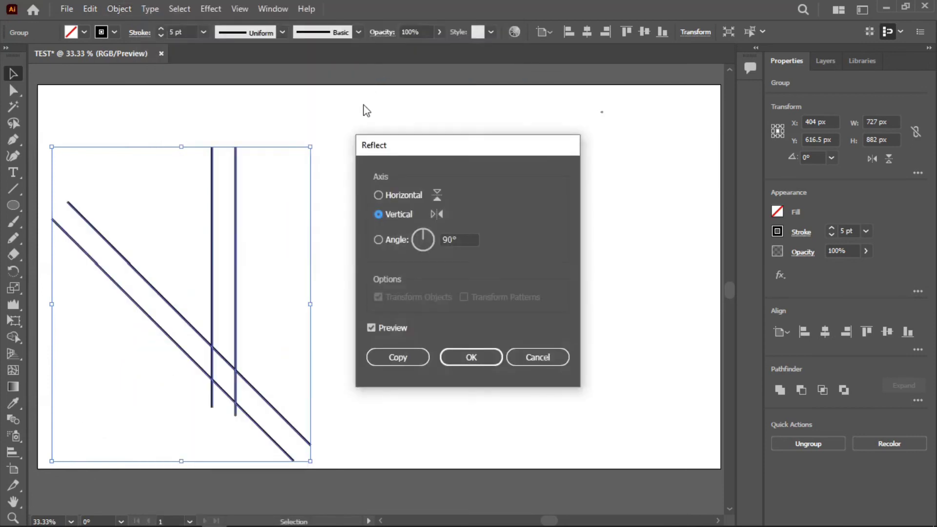
pyautogui.click(392, 359)
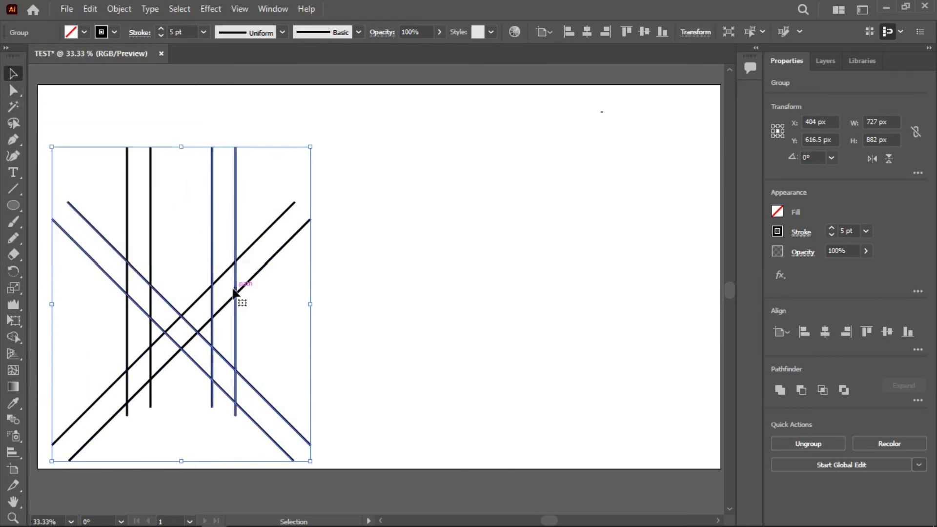
pyautogui.moveTo(237, 264); pyautogui.dragTo(392, 267)
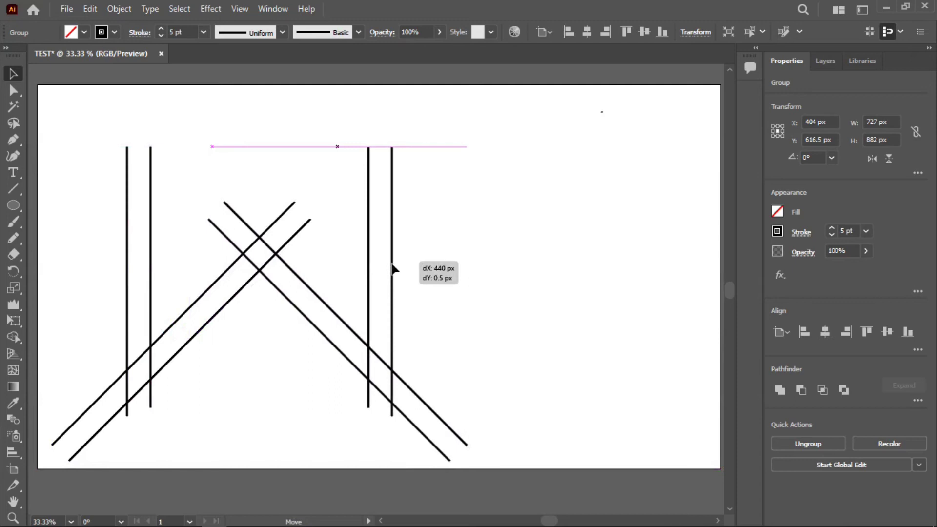
pyautogui.moveTo(392, 268); pyautogui.dragTo(389, 264)
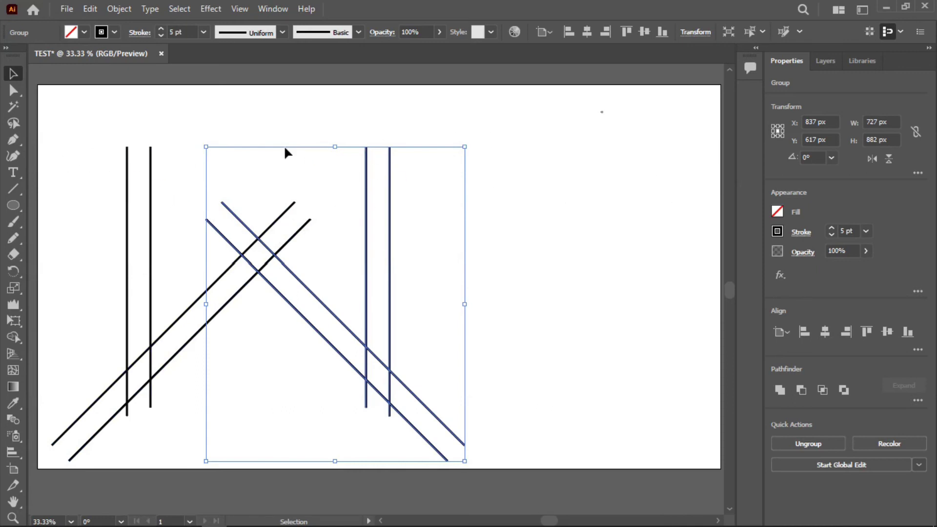
# Draw a horizontal line about 1084 px wide across the tops of the verticals and another about 376 px wide through the diagonals' upper crossings
pyautogui.click(9, 192)
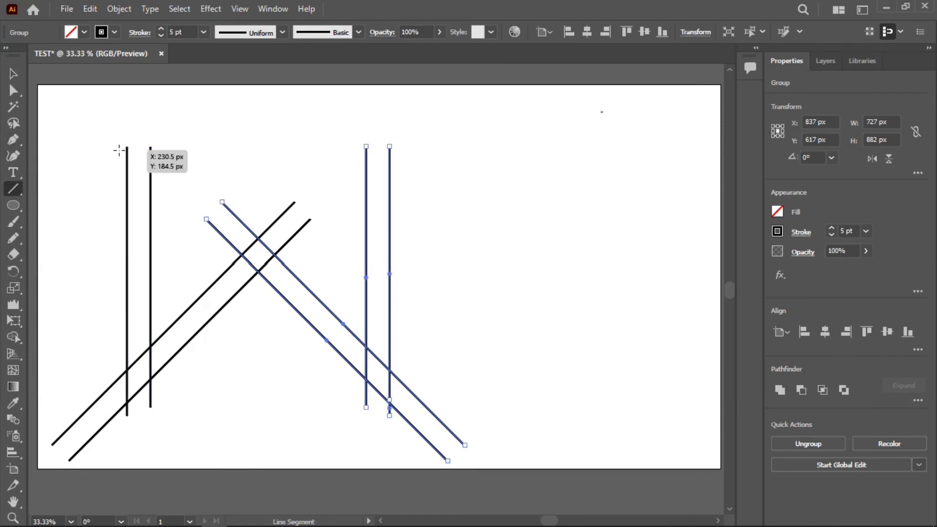
pyautogui.moveTo(111, 152); pyautogui.dragTo(499, 160)
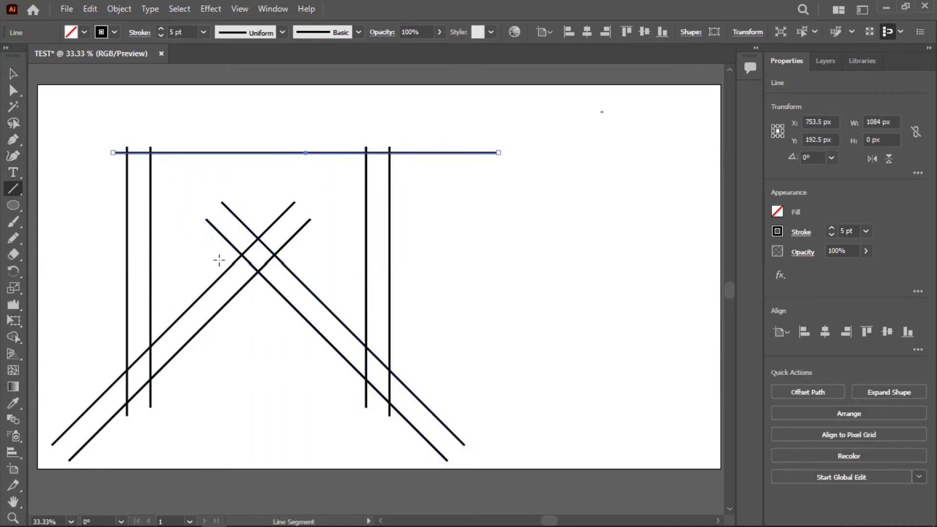
pyautogui.moveTo(205, 255); pyautogui.dragTo(339, 274)
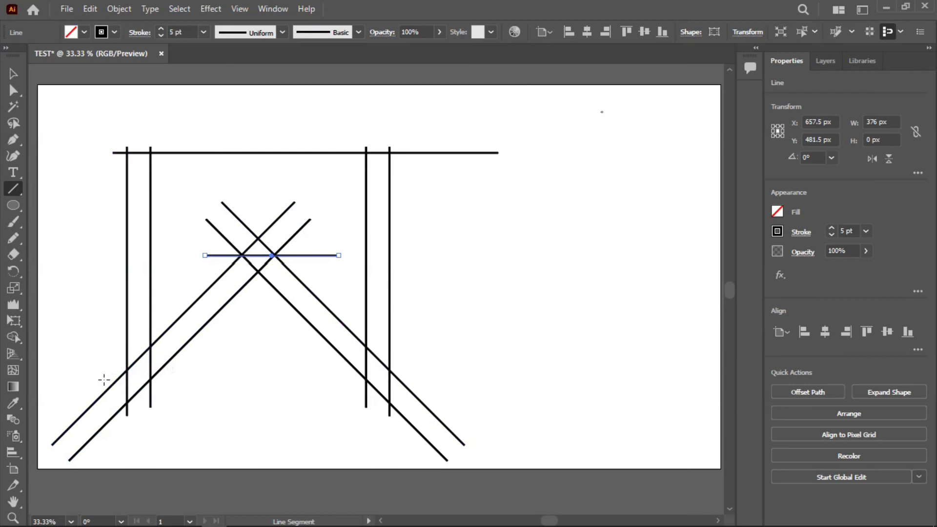
# Draw a horizontal line about 1003 px wide across the lower ends of the verticals and nudge it 4 px down onto the intersections
pyautogui.moveTo(89, 374); pyautogui.dragTo(420, 370)
pyautogui.hotkey('ctrl', 'z')
pyautogui.moveTo(112, 367); pyautogui.dragTo(469, 356)
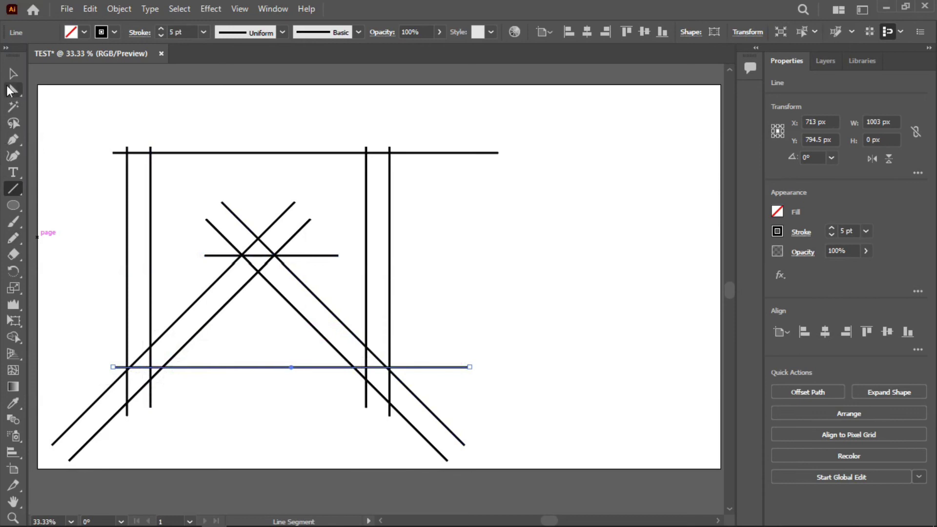
pyautogui.click(13, 75)
pyautogui.press('Down')
pyautogui.press('Down')
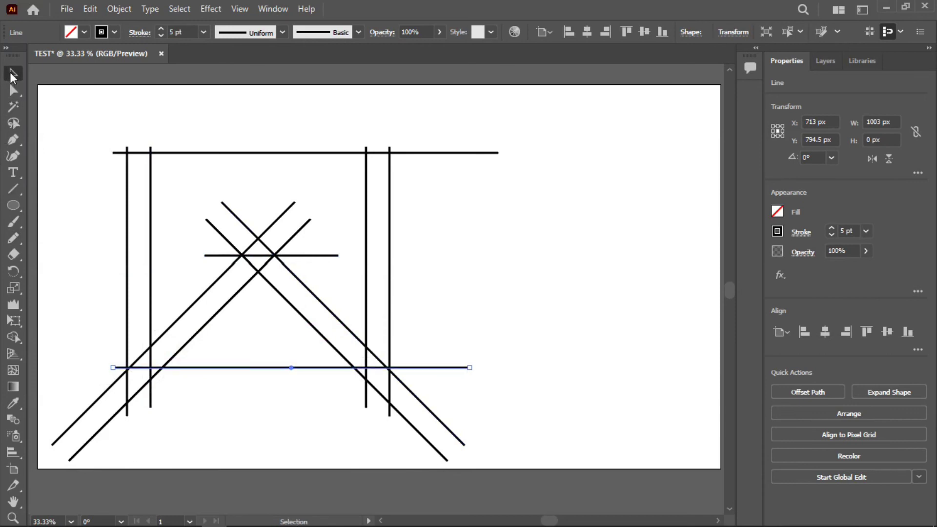
pyautogui.press('Down')
pyautogui.press('Down')
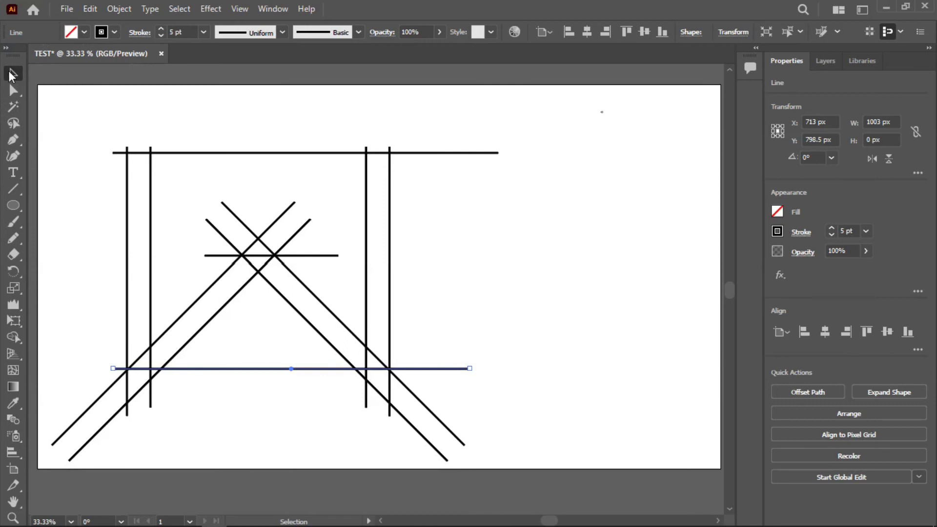
# Select all the lines and use Shape Builder to erase the segments beyond the right leg and the top line between the legs
pyautogui.moveTo(55, 98); pyautogui.dragTo(556, 461)
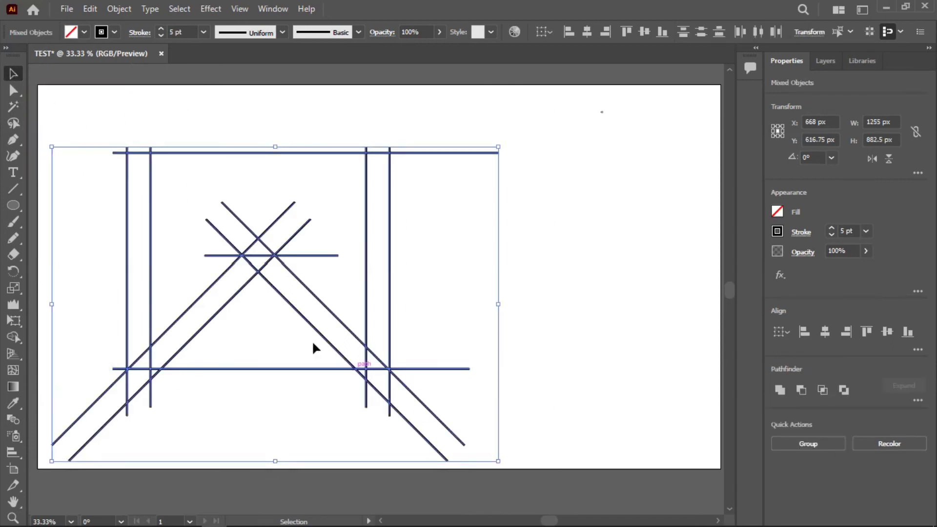
pyautogui.click(13, 337)
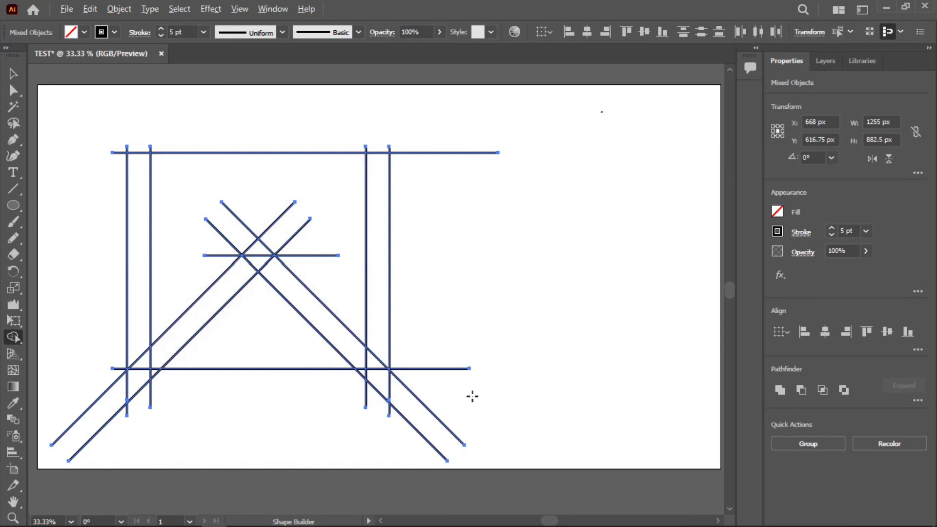
pyautogui.moveTo(467, 396)
pyautogui.mouseDown()
pyautogui.moveTo(372, 394)
pyautogui.moveTo(311, 406)
pyautogui.moveTo(391, 435)
pyautogui.moveTo(362, 410)
pyautogui.mouseUp()
pyautogui.moveTo(432, 410); pyautogui.dragTo(433, 332)
pyautogui.moveTo(451, 225); pyautogui.dragTo(430, 122)
pyautogui.moveTo(343, 125); pyautogui.dragTo(329, 159)
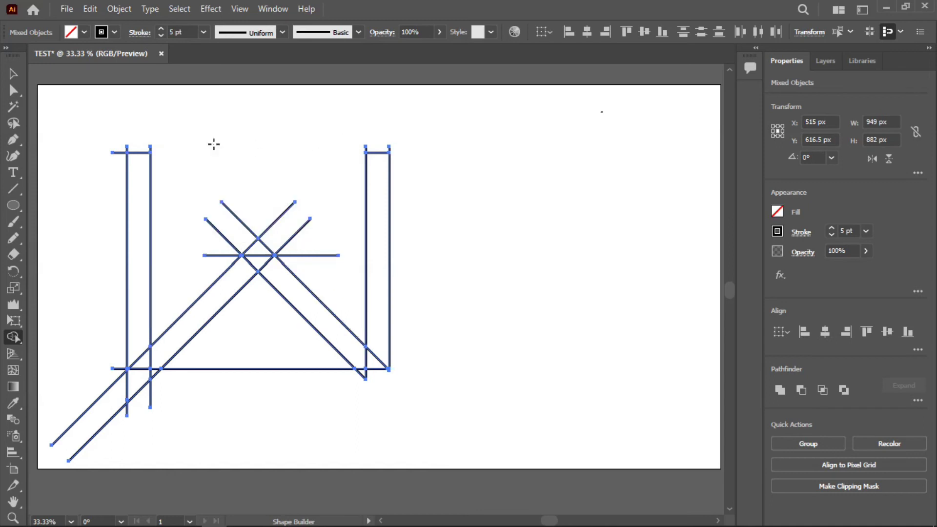
# Erase the line ends outside the left leg and the small triangle below the baseline at its foot with Shape Builder
pyautogui.keyDown('alt'); pyautogui.click(115, 153); pyautogui.keyUp('alt')
pyautogui.moveTo(192, 403)
pyautogui.mouseDown()
pyautogui.moveTo(83, 393)
pyautogui.moveTo(159, 397)
pyautogui.mouseUp()
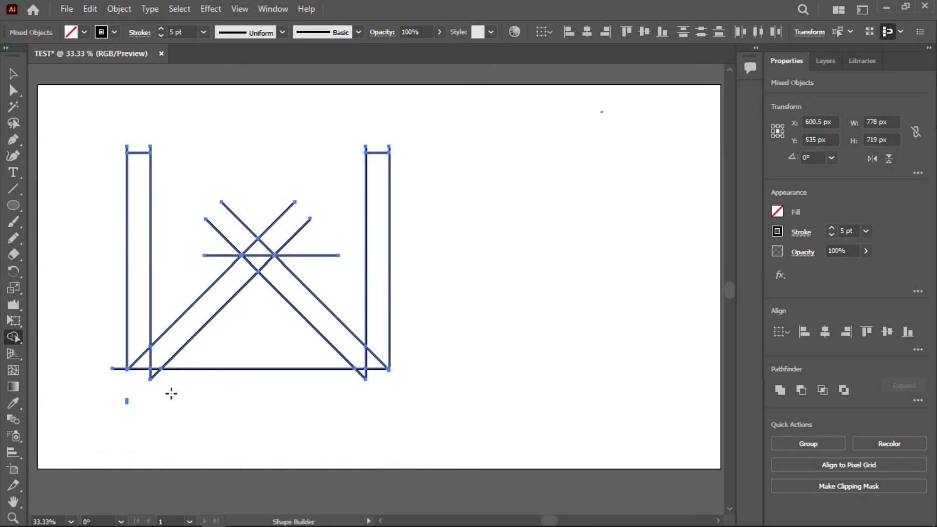
pyautogui.scroll(2, 89, 385)
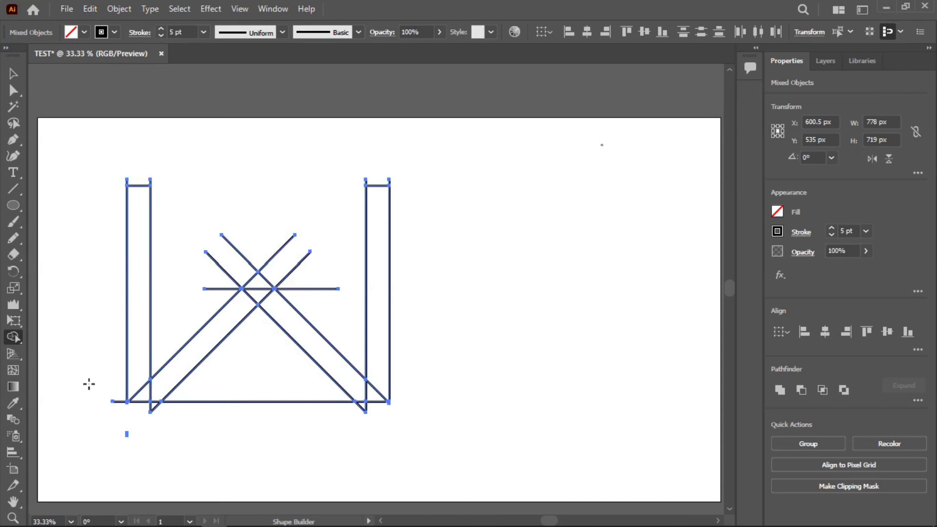
pyautogui.hotkey('ctrl', '=')
pyautogui.hotkey('ctrl', '=')
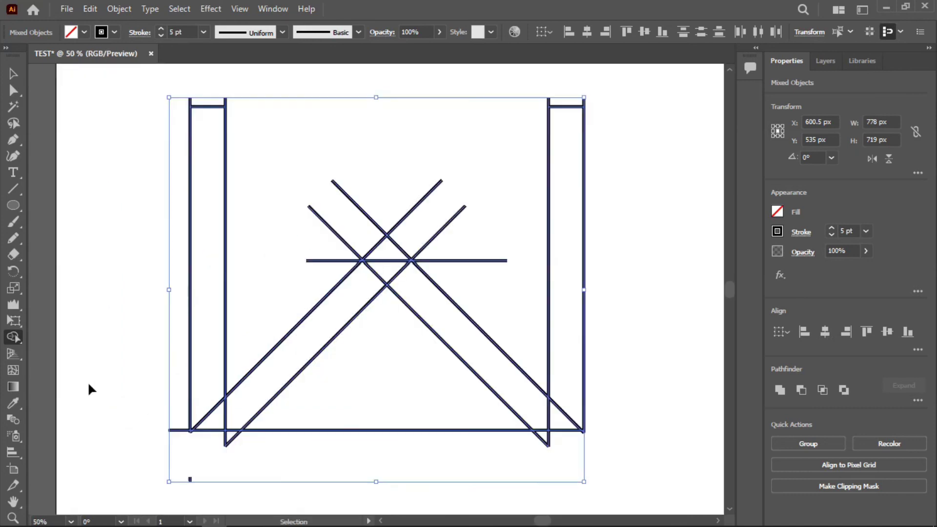
pyautogui.scroll(-2, 122, 383)
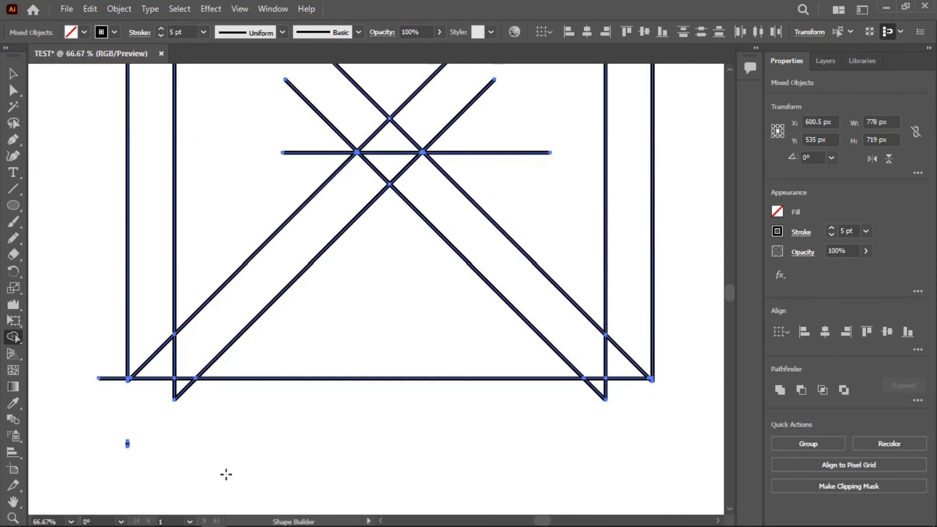
pyautogui.moveTo(200, 391); pyautogui.dragTo(168, 394)
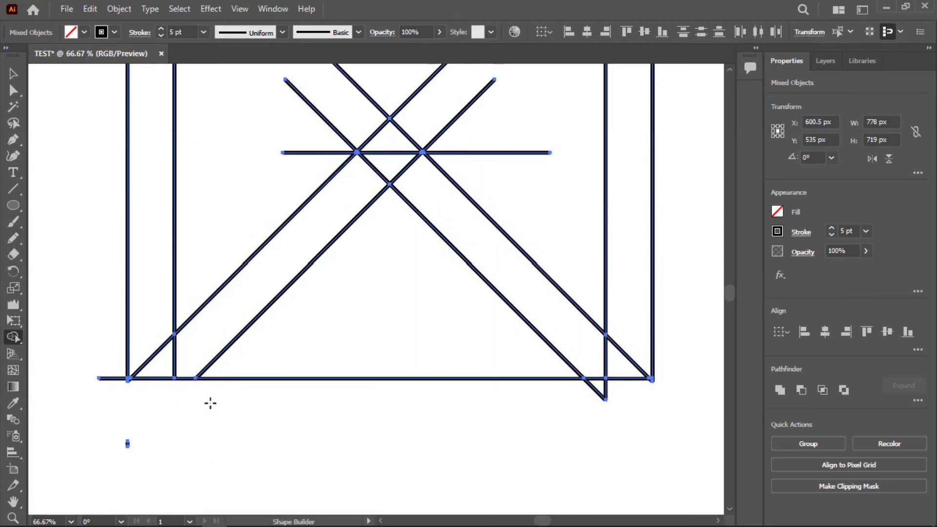
pyautogui.moveTo(116, 363); pyautogui.dragTo(119, 371)
# Erase the short vertical stubs above the top edges of both the left and right legs
pyautogui.scroll(6, 115, 341)
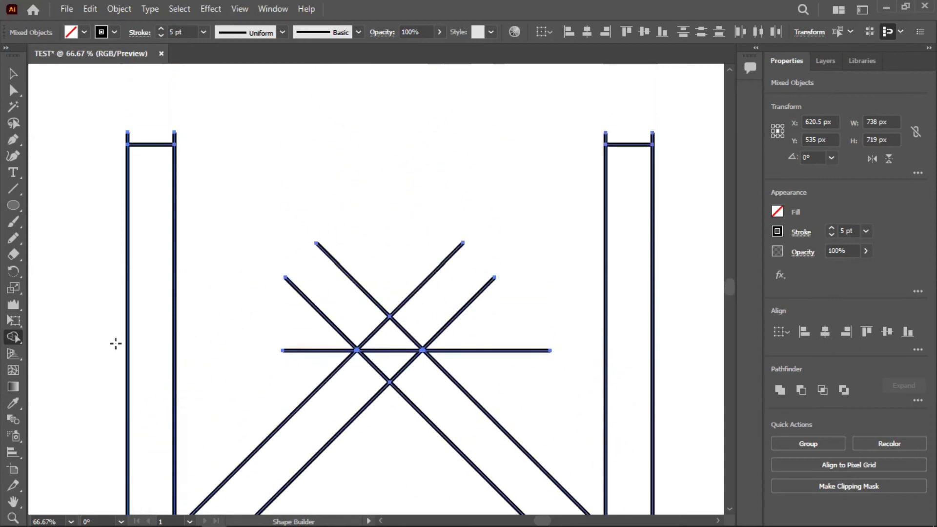
pyautogui.scroll(1, 122, 303)
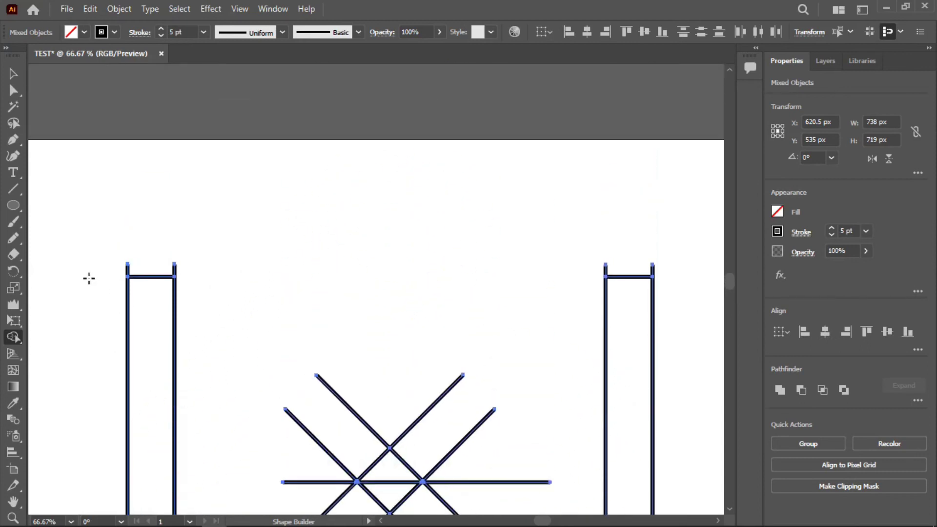
pyautogui.moveTo(112, 268); pyautogui.dragTo(204, 270)
pyautogui.scroll(-1, 618, 302)
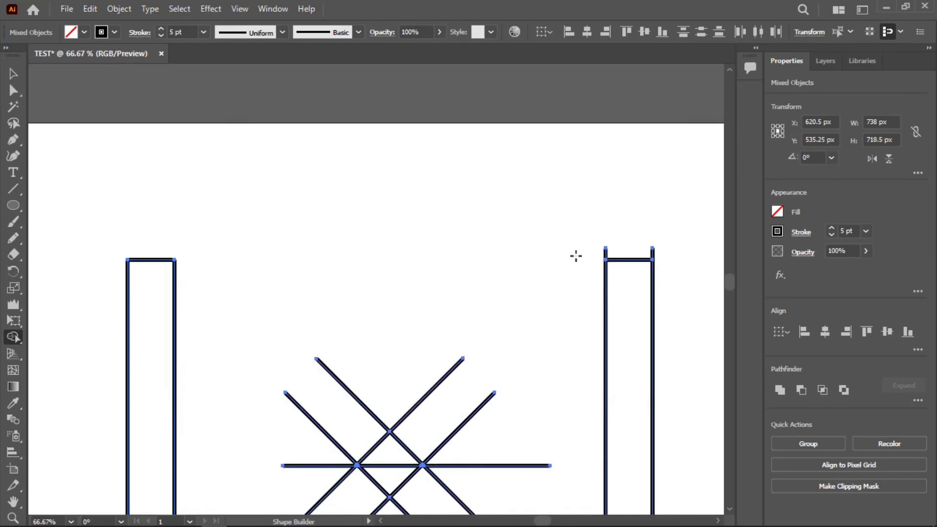
pyautogui.moveTo(594, 254); pyautogui.dragTo(679, 255)
pyautogui.scroll(-7, 461, 287)
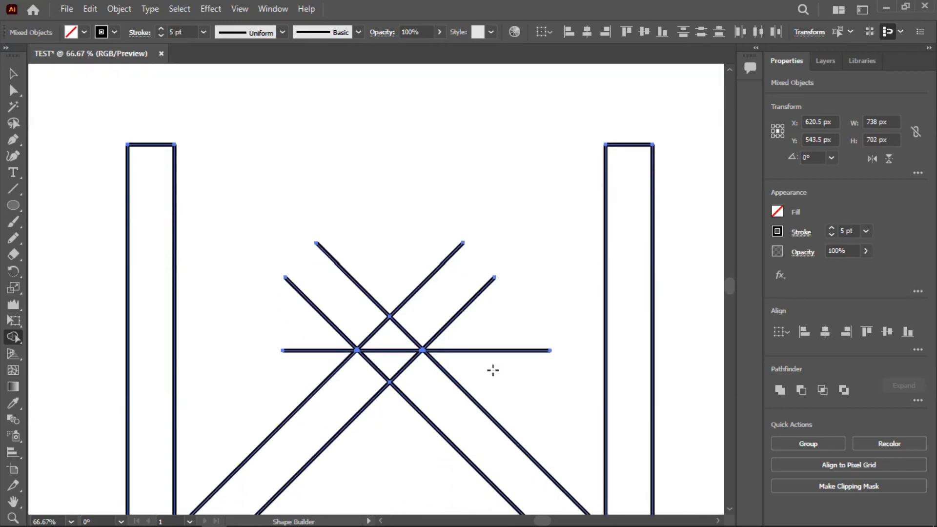
# Erase the diagonal and horizontal line ends around the central peak, leaving a flat top edge between the two diagonal bars
pyautogui.moveTo(492, 370); pyautogui.dragTo(424, 268)
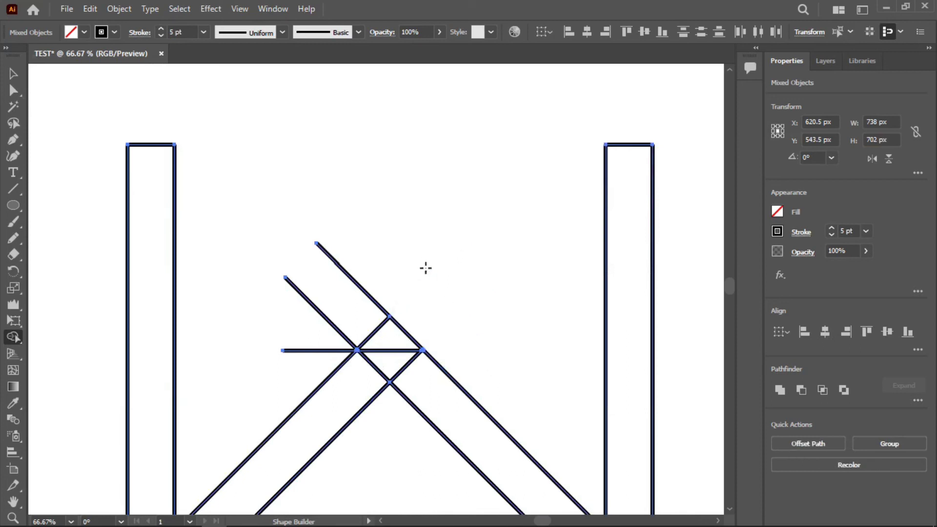
pyautogui.moveTo(444, 330); pyautogui.dragTo(312, 328)
pyautogui.moveTo(428, 274); pyautogui.dragTo(309, 292)
pyautogui.moveTo(284, 376); pyautogui.dragTo(320, 309)
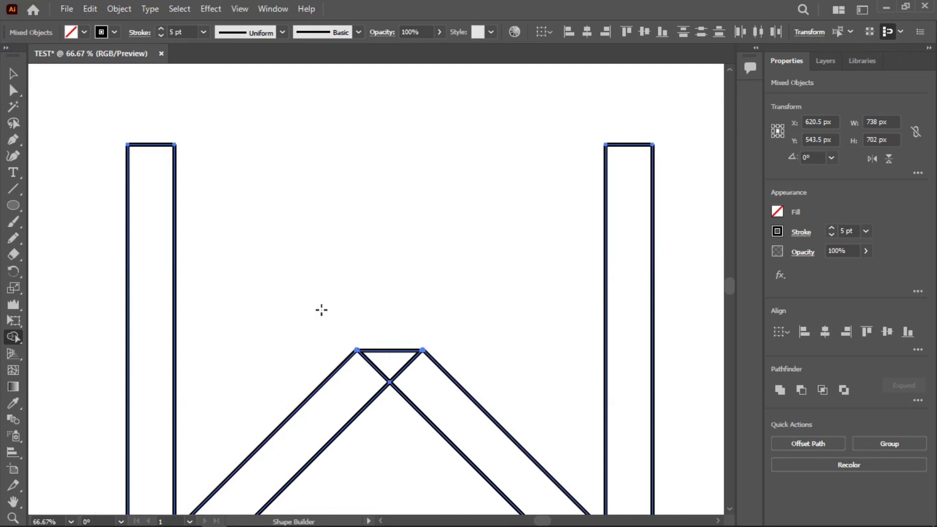
pyautogui.scroll(-4, 308, 306)
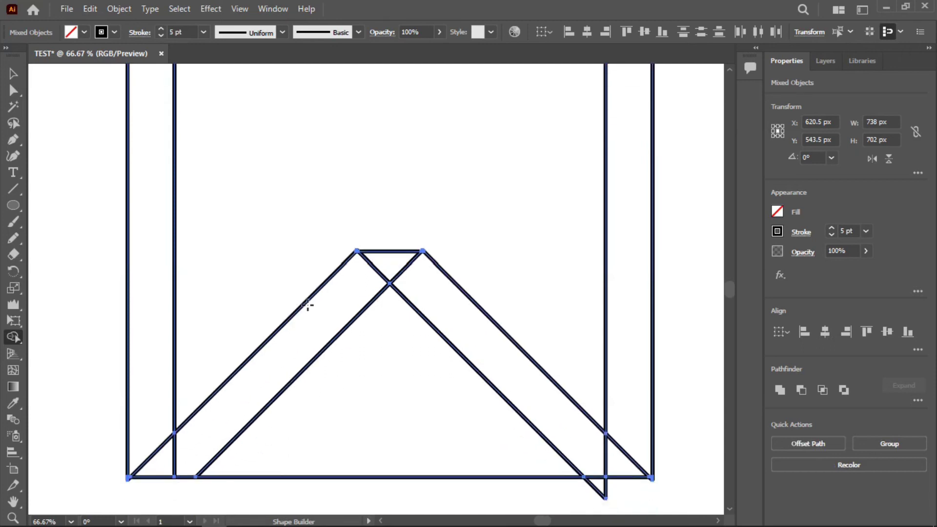
pyautogui.scroll(-2, 527, 350)
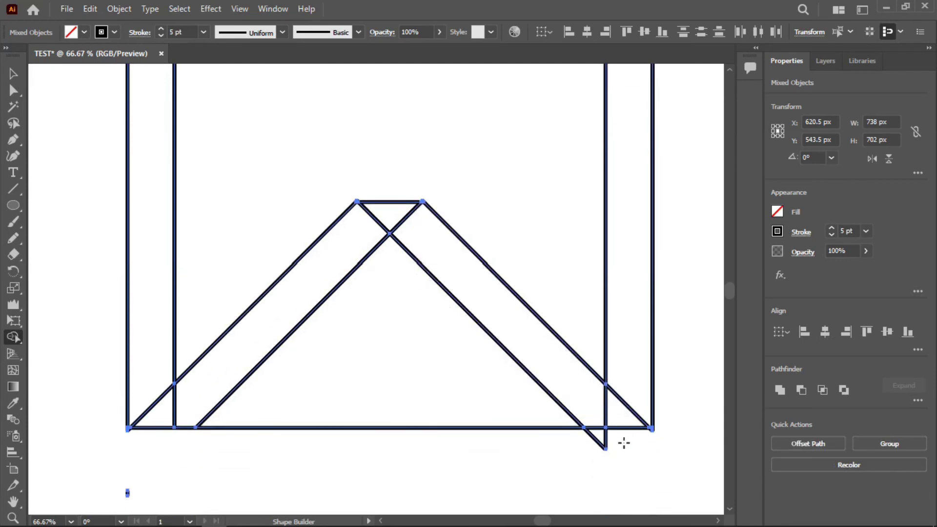
# Erase the small triangle below the baseline at the right foot and the baseline segment between the two diagonal bars with Shape Builder
pyautogui.moveTo(603, 439); pyautogui.dragTo(595, 454)
pyautogui.scroll(4, 542, 456)
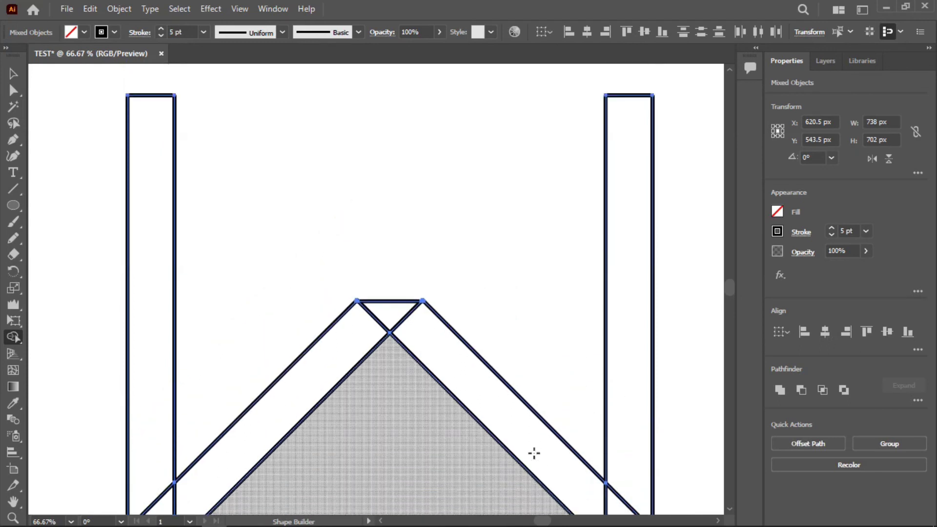
pyautogui.hotkey('ctrl', '-')
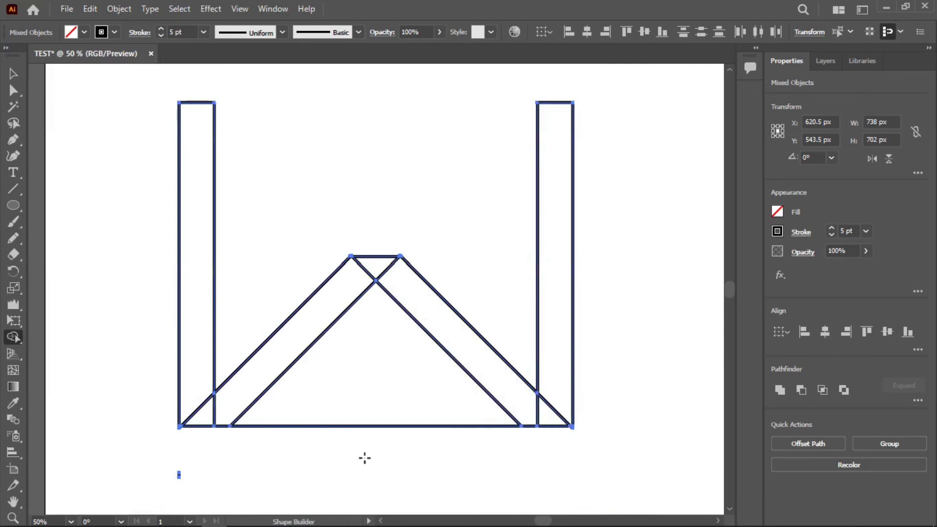
pyautogui.moveTo(352, 460); pyautogui.dragTo(370, 398)
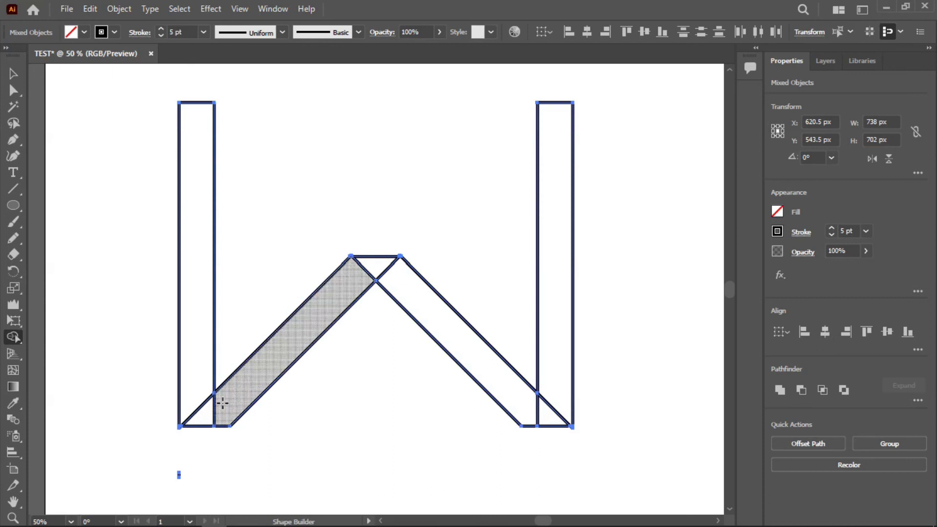
# Merge the small triangles at the left foot, peak and right foot into their adjoining bars, and erase the stray point below the left leg
pyautogui.moveTo(223, 401); pyautogui.dragTo(203, 417)
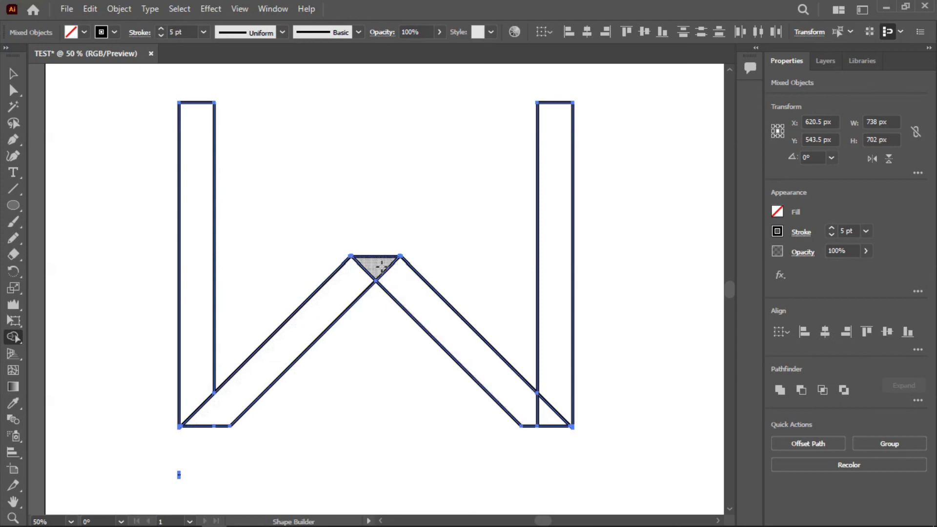
pyautogui.moveTo(379, 264); pyautogui.dragTo(391, 275)
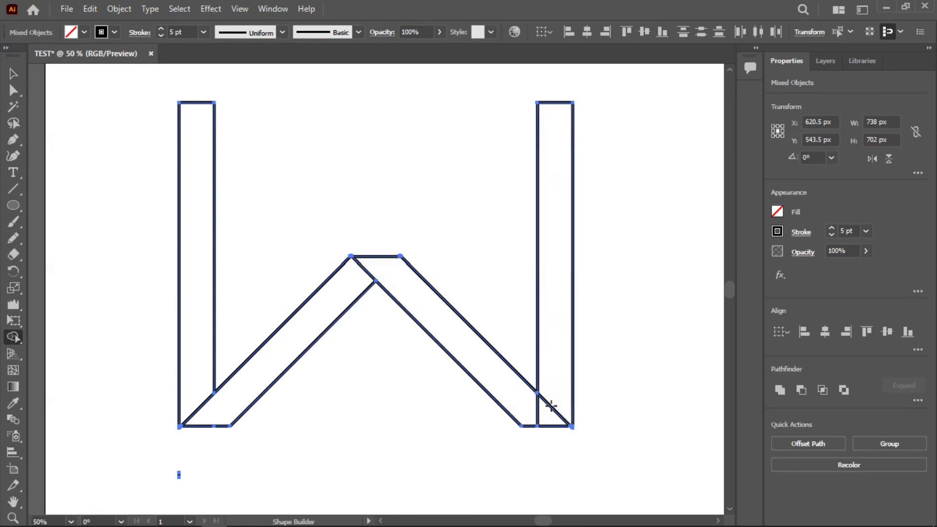
pyautogui.moveTo(552, 415); pyautogui.dragTo(551, 374)
pyautogui.keyDown('alt'); pyautogui.click(180, 476); pyautogui.keyUp('alt')
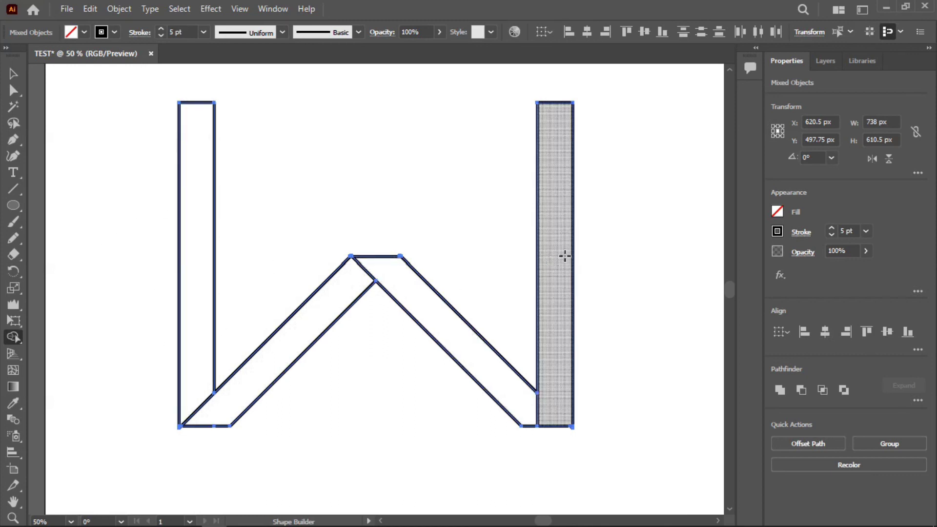
# Switch to Chrome, search Google for "design ai color" and open the Designs.ai Color Matcher page
pyautogui.moveTo(214, 524)
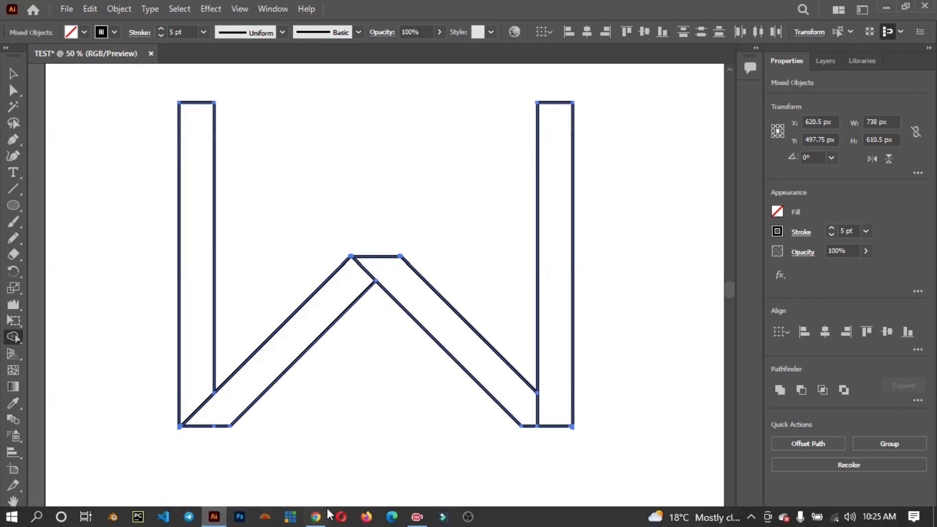
pyautogui.click(315, 518)
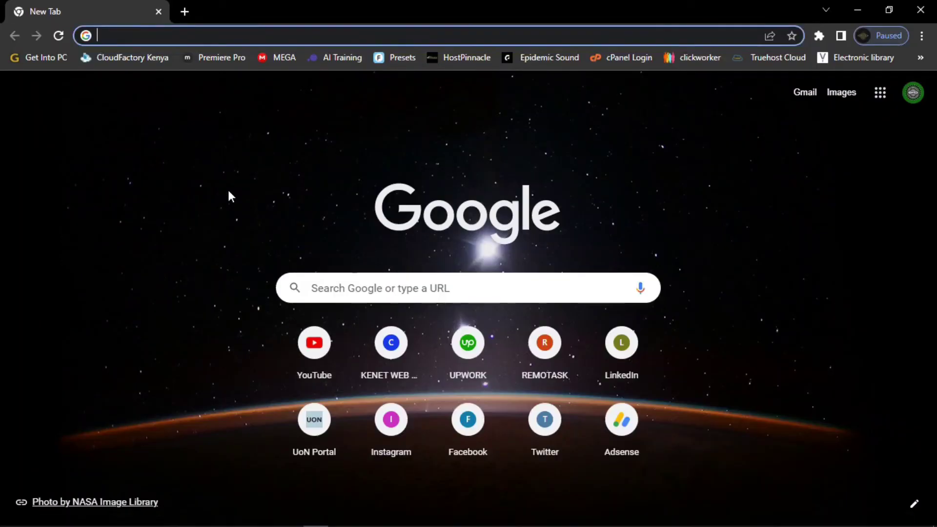
pyautogui.write('DES')
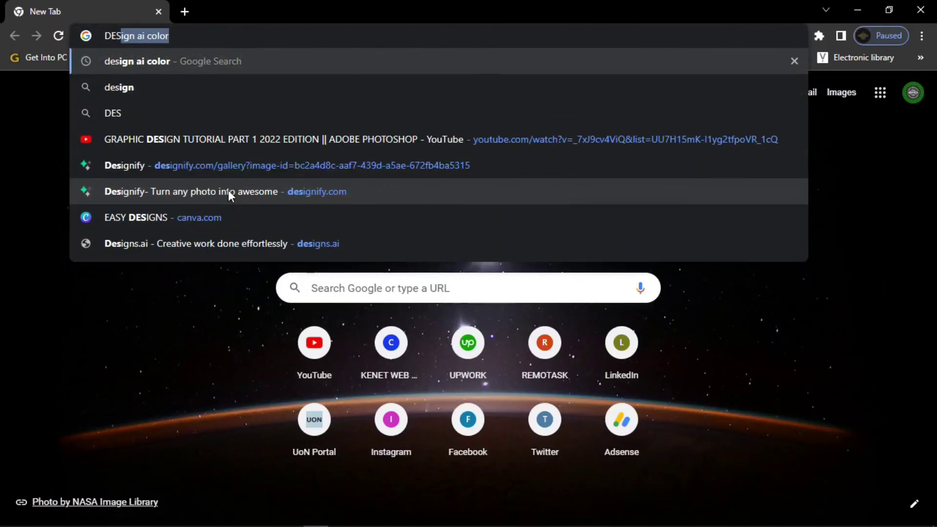
pyautogui.write('IG')
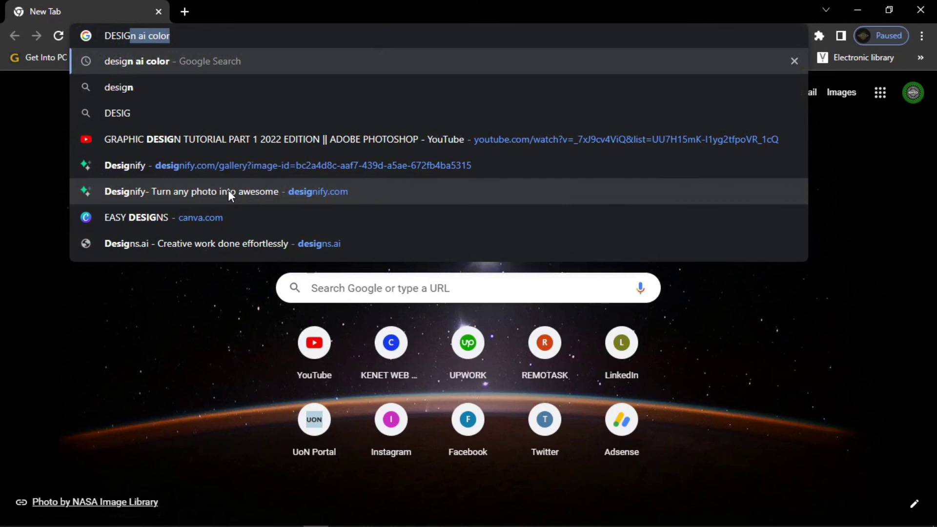
pyautogui.write('N')
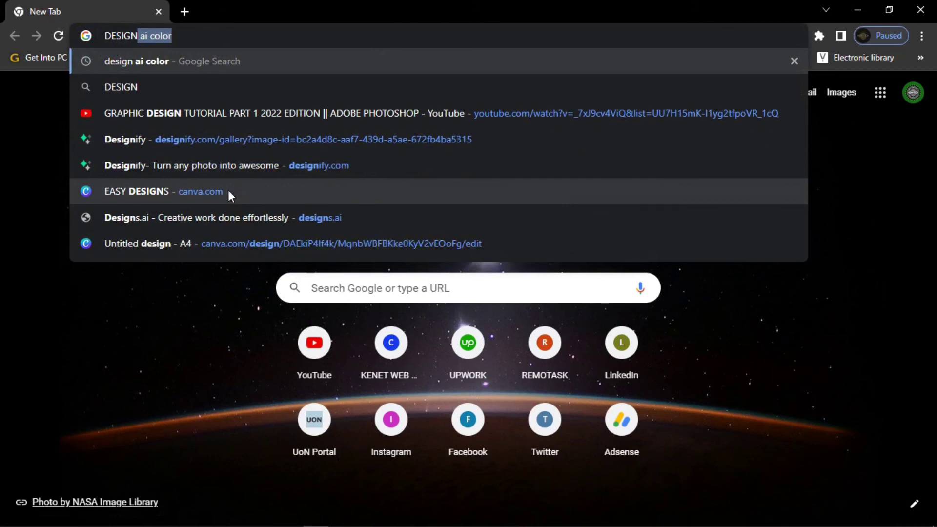
pyautogui.press('BackSpace')
pyautogui.write('.AC')
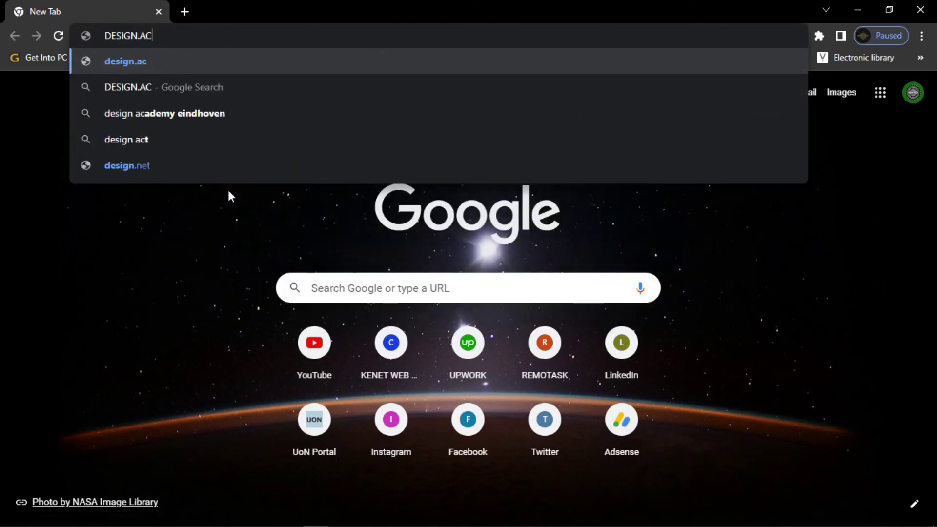
pyautogui.press('BackSpace')
pyautogui.press('BackSpace')
pyautogui.press('BackSpace')
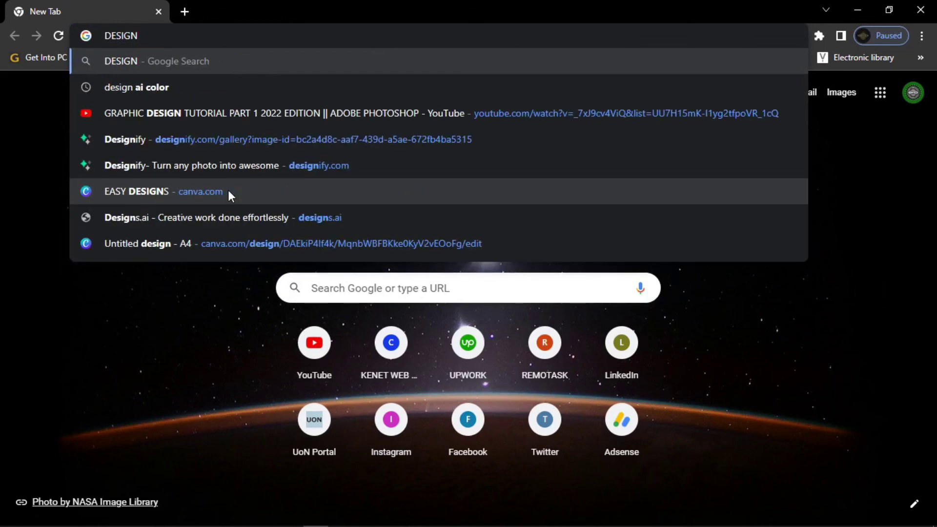
pyautogui.click(181, 87)
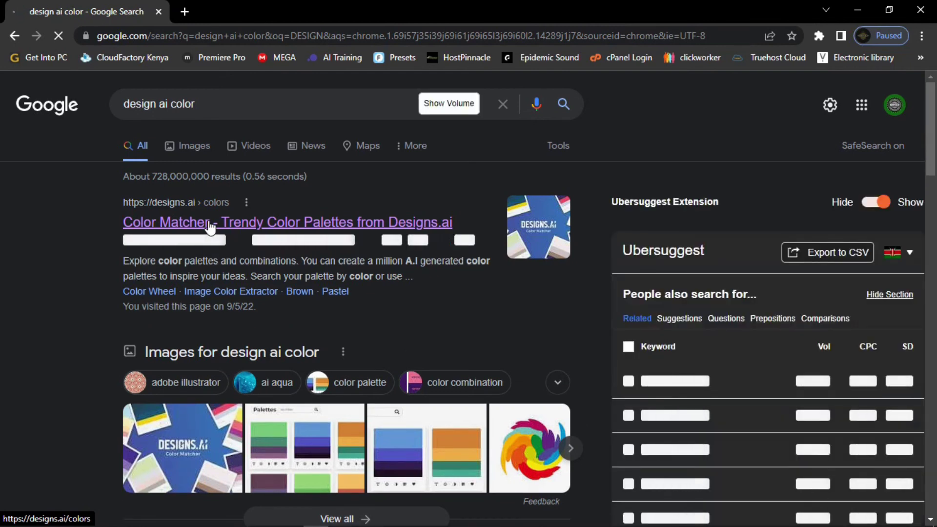
pyautogui.click(210, 225)
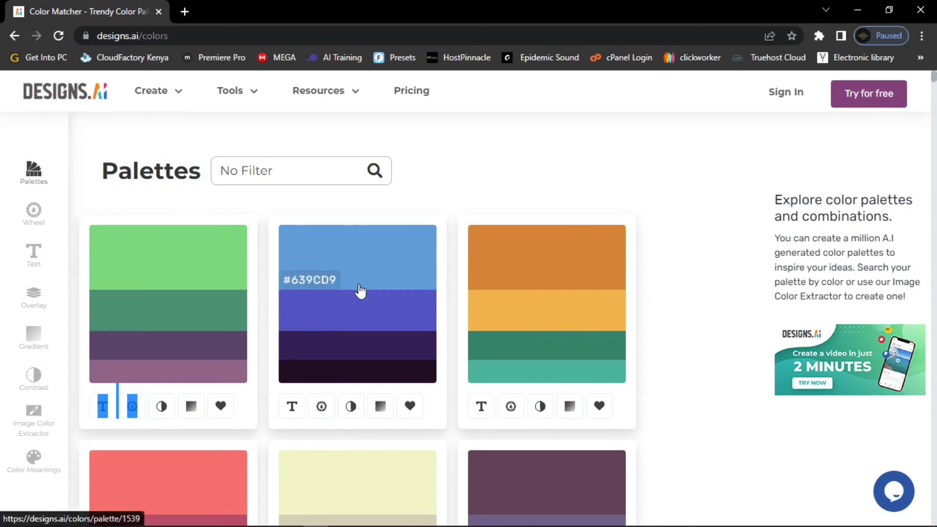
# Copy the hex code #5454C5 from the blue and purple palette and switch back to Illustrator
pyautogui.click(327, 282)
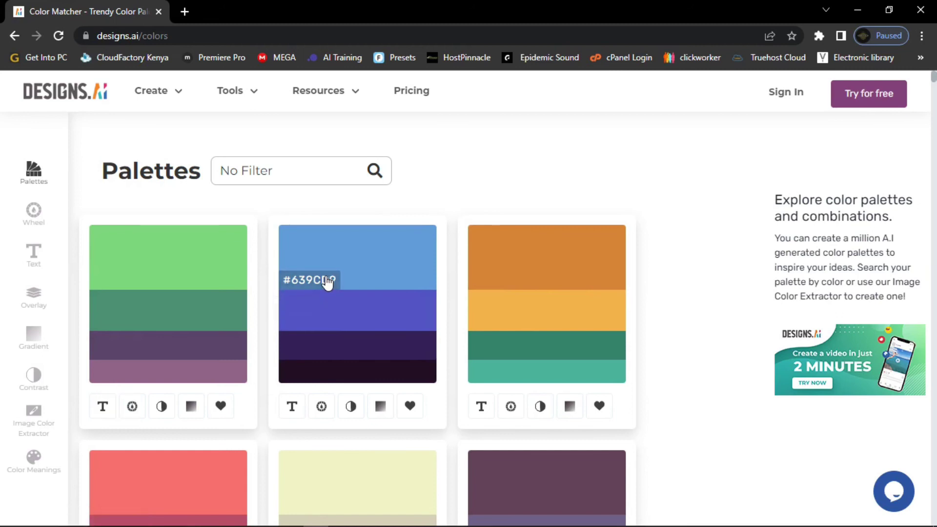
pyautogui.click(336, 322)
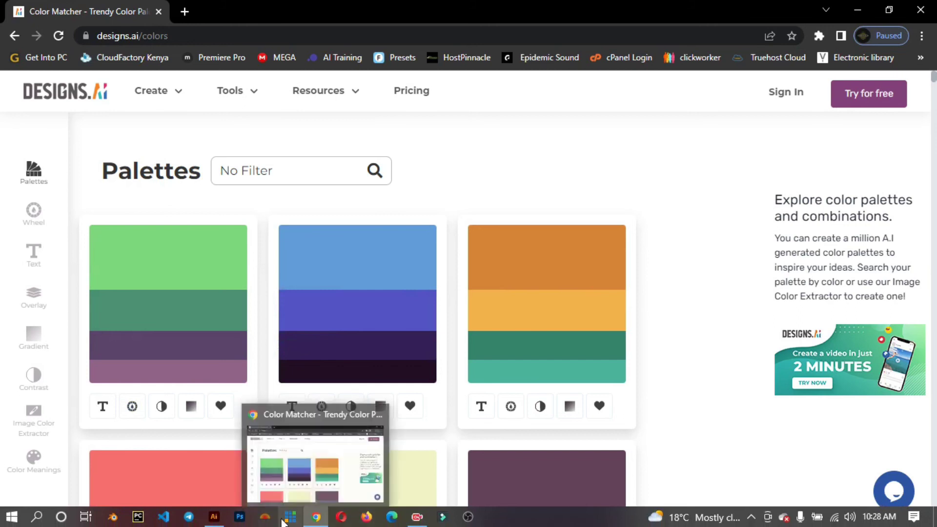
pyautogui.click(214, 517)
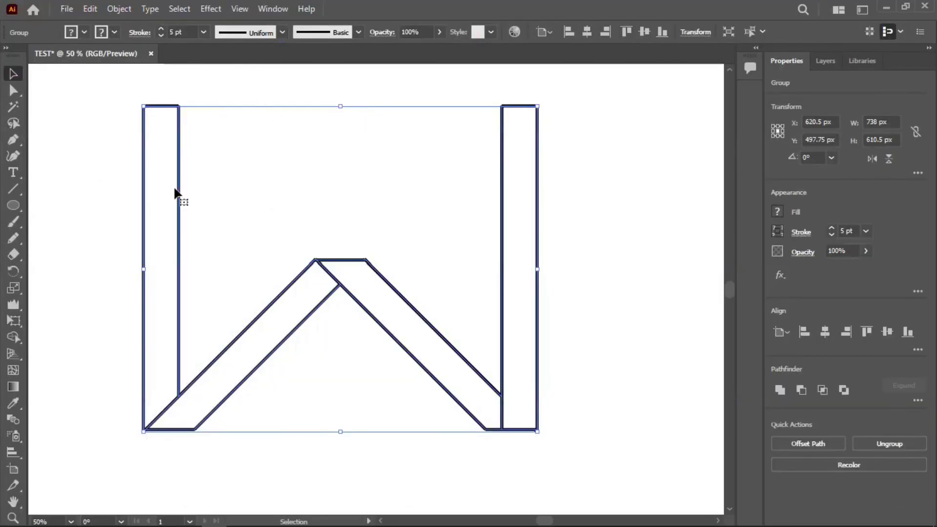
# Set the fill color to #5454C5 and fill the left leg of the W shape with Shape Builder
pyautogui.click(13, 338)
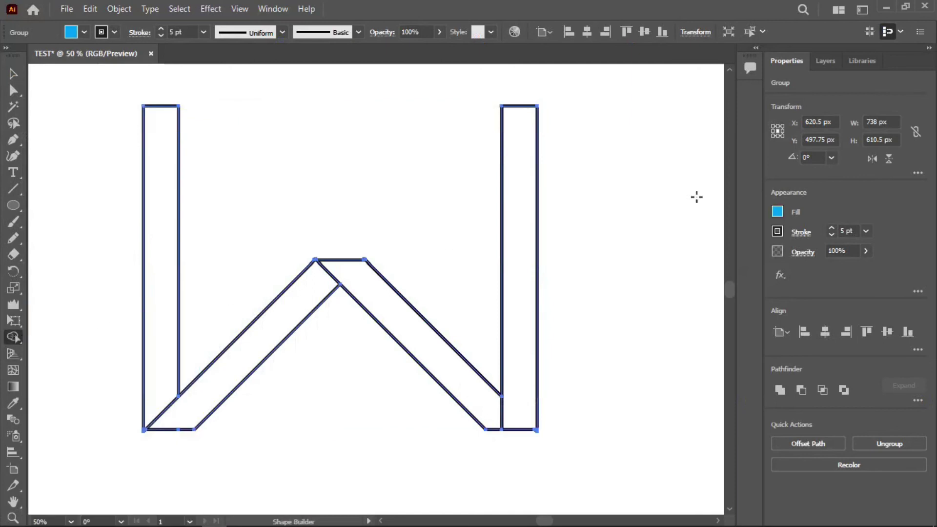
pyautogui.click(777, 212)
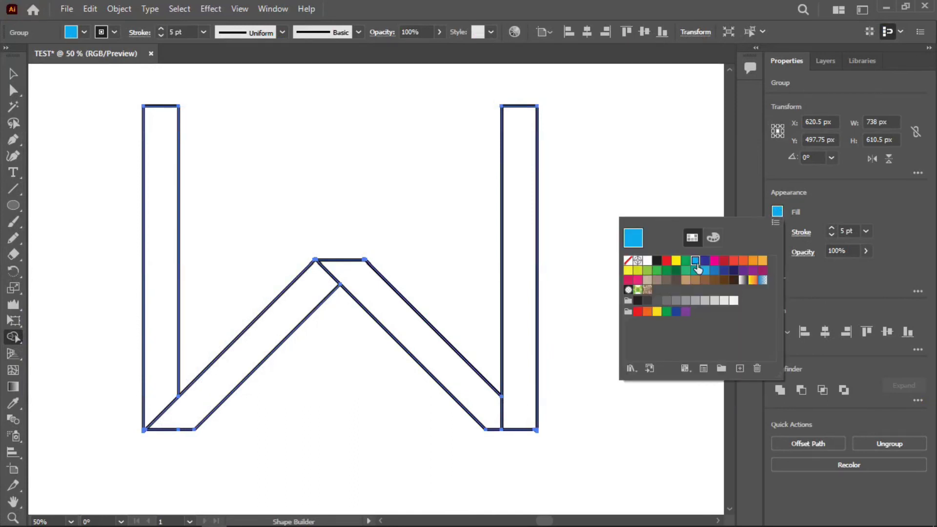
pyautogui.click(713, 238)
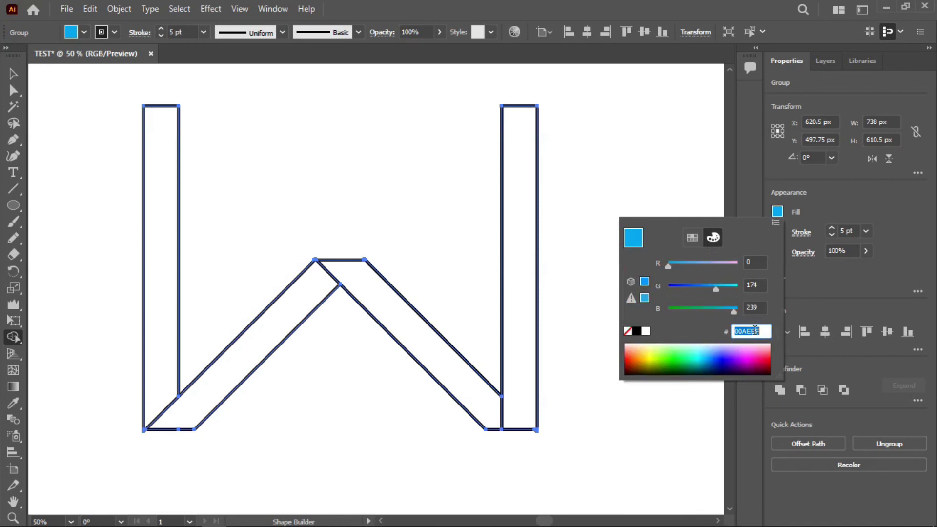
pyautogui.hotkey('ctrl', 'v')
pyautogui.press('BackSpace')
pyautogui.write('c')
pyautogui.press('Return')
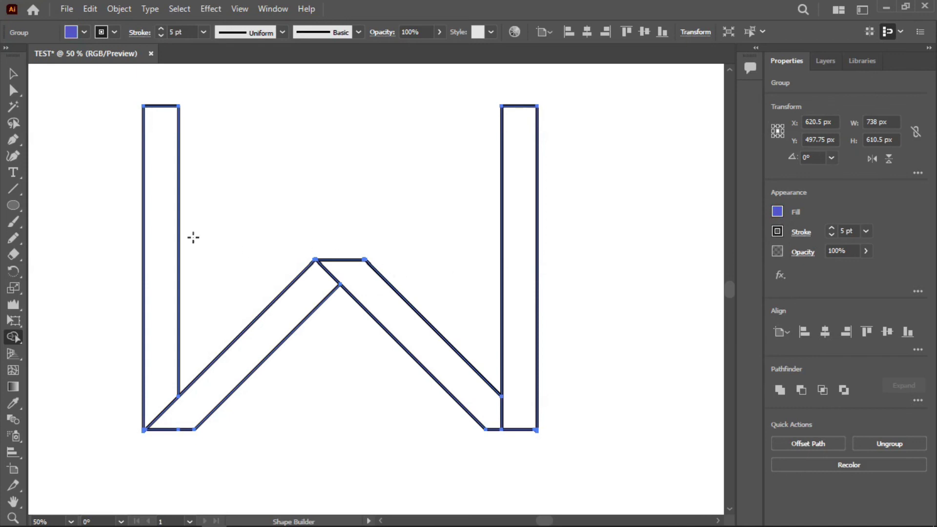
pyautogui.click(155, 161)
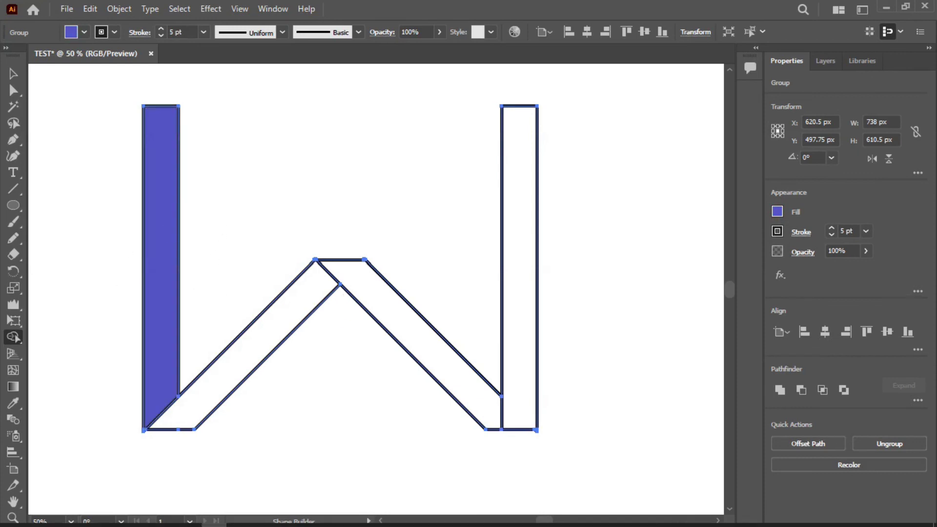
# Switch to Chrome and open the page of the blue and purple palette in Color Matcher
pyautogui.moveTo(195, 523)
pyautogui.click(316, 517)
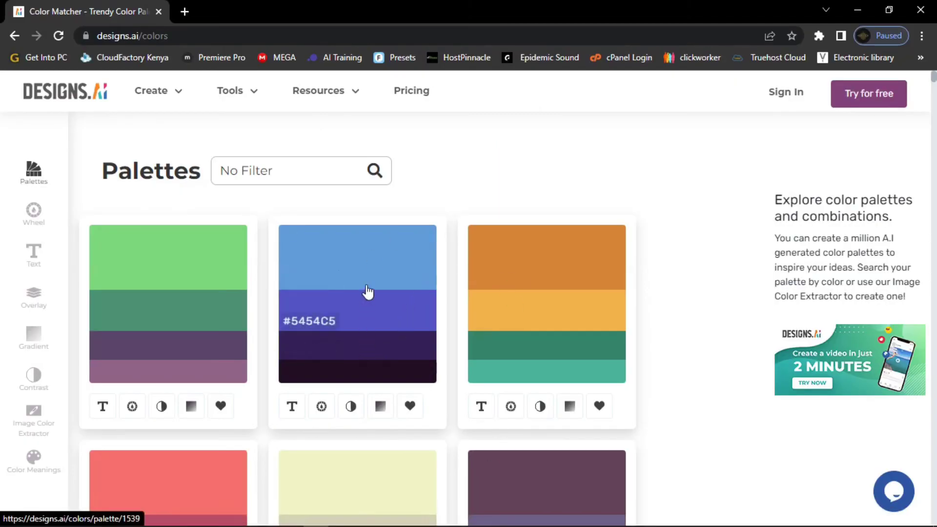
pyautogui.click(374, 266)
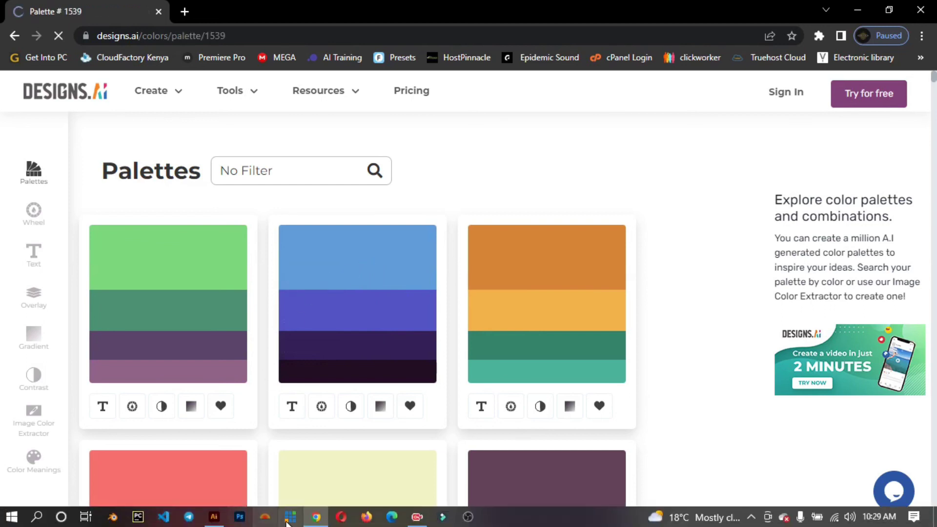
pyautogui.click(213, 516)
pyautogui.click(517, 298)
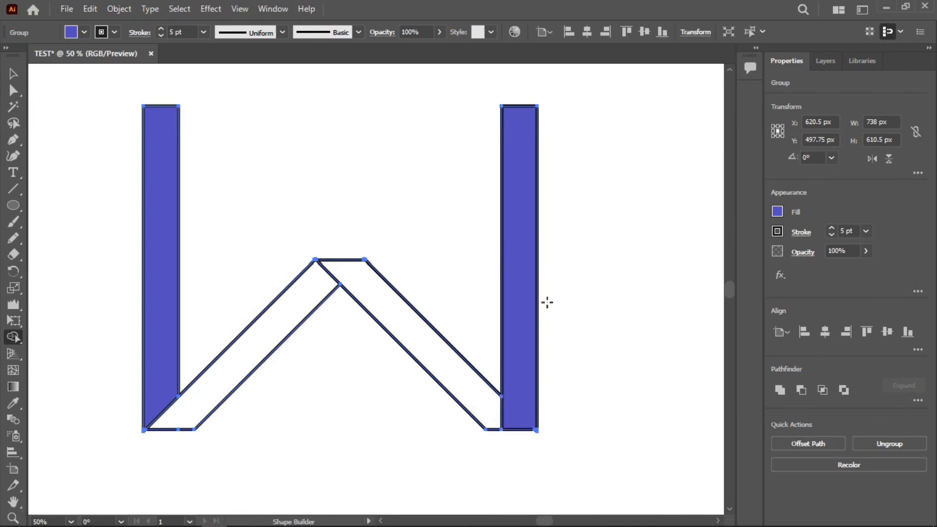
pyautogui.hotkey('ctrl', 'z')
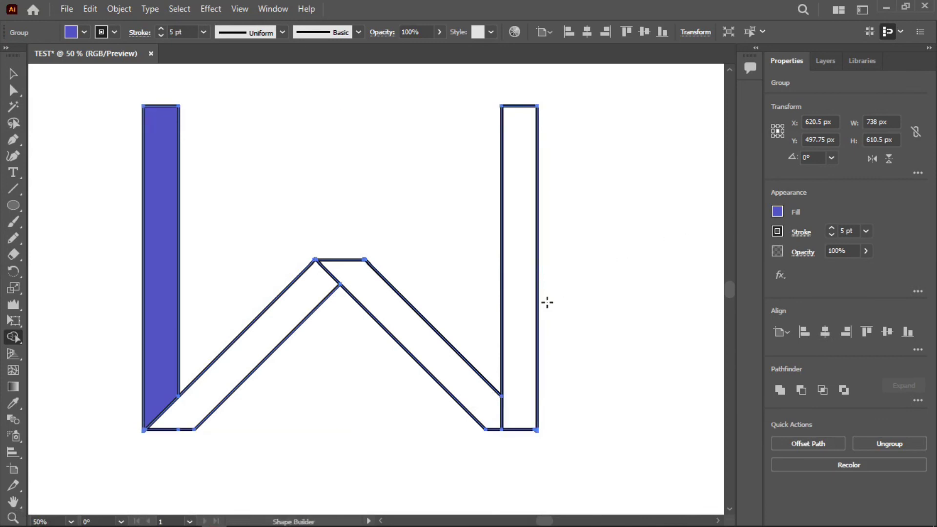
pyautogui.click(779, 210)
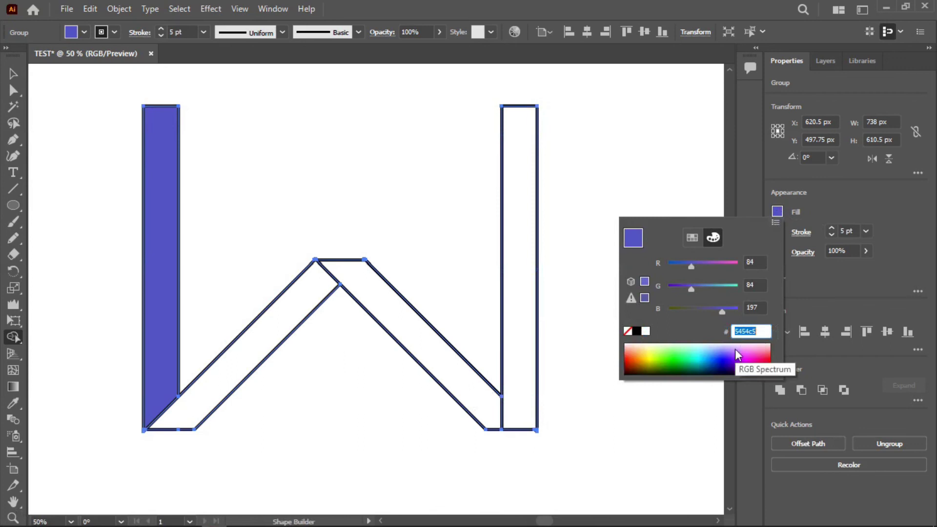
pyautogui.click(807, 285)
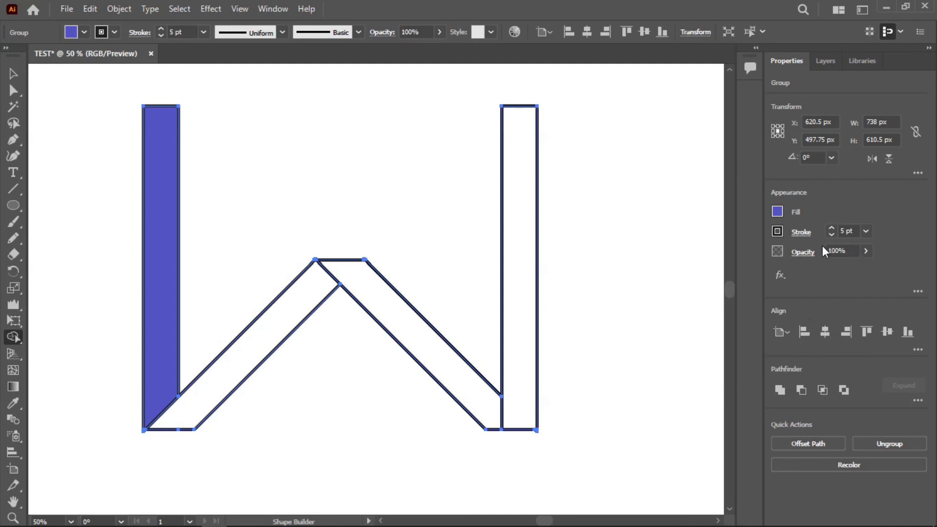
pyautogui.click(778, 213)
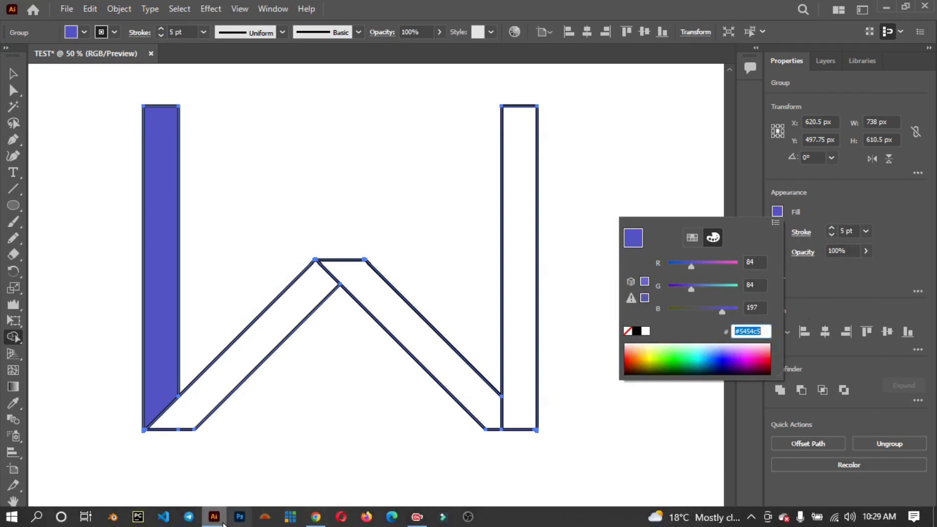
# Copy the hex code #639CD9 from the palette in Chrome and fill the W's right leg with it in Illustrator using Shape Builder
pyautogui.click(316, 519)
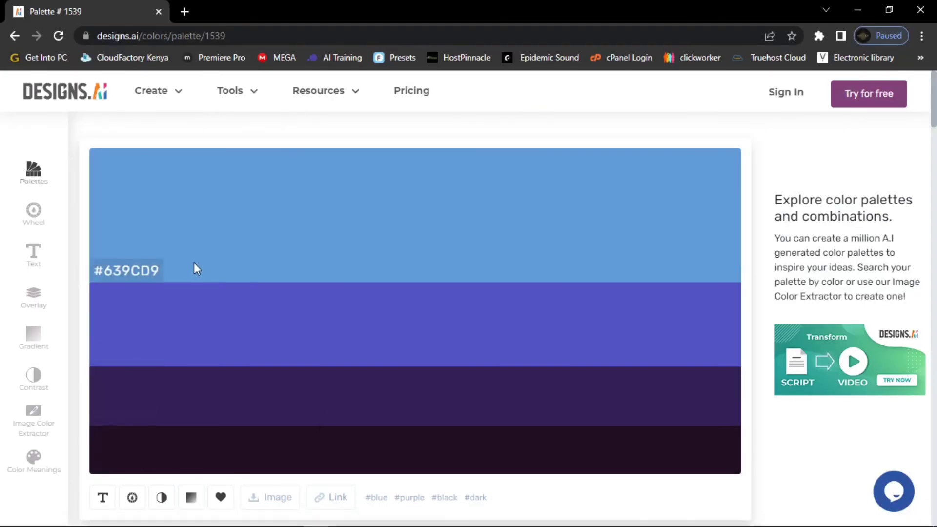
pyautogui.click(150, 272)
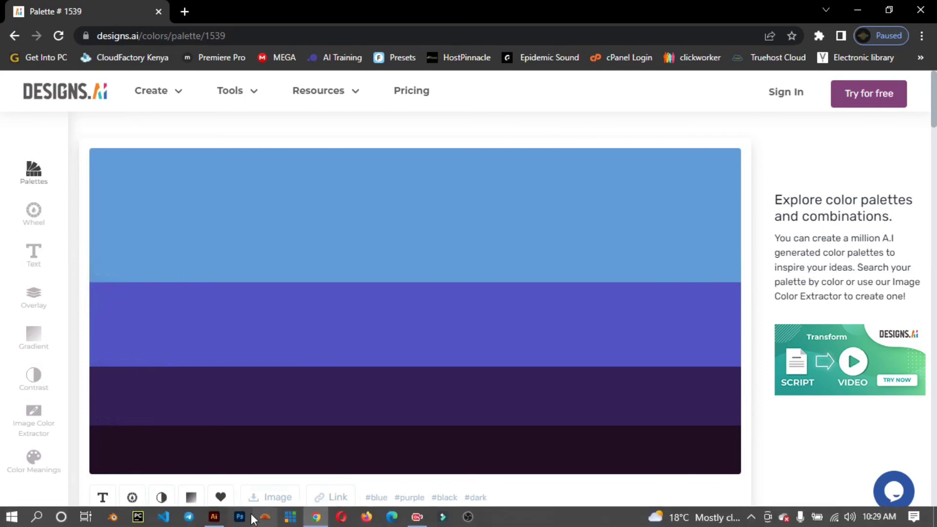
pyautogui.click(213, 517)
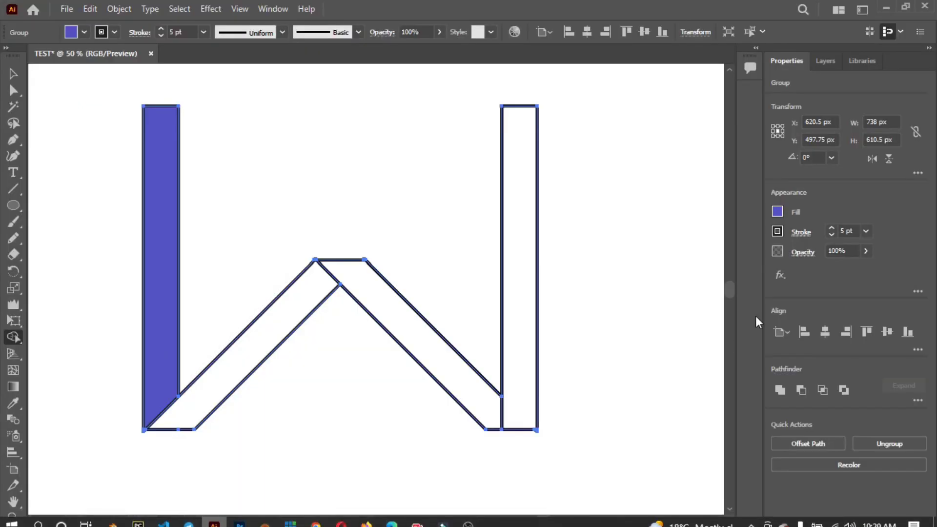
pyautogui.click(782, 212)
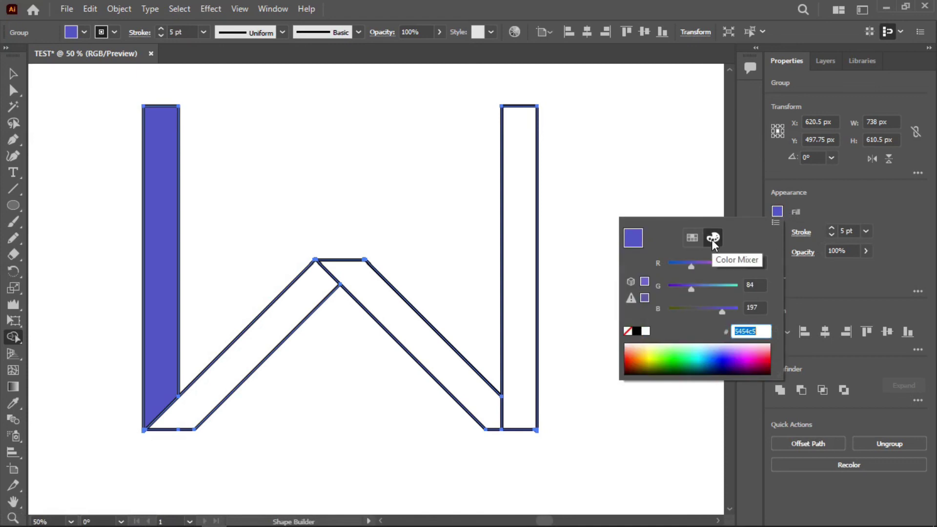
pyautogui.hotkey('ctrl', 'v')
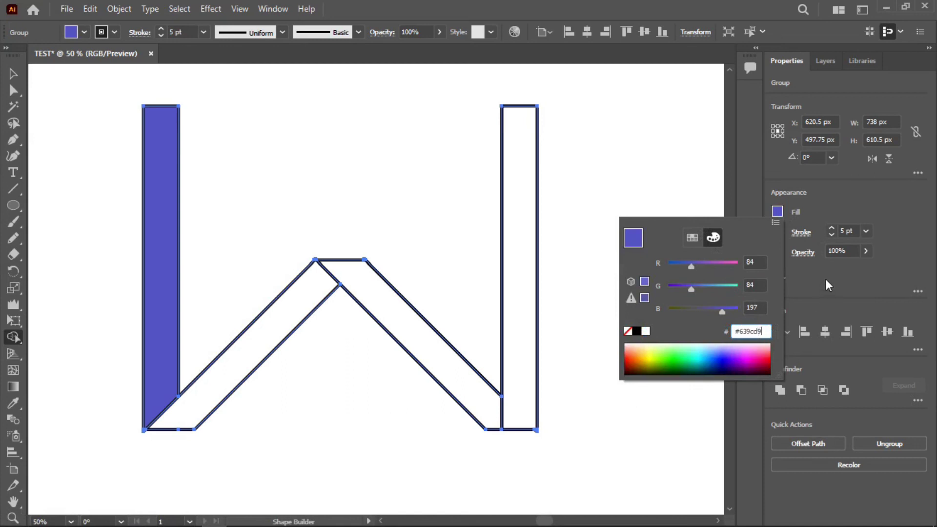
pyautogui.press('Return')
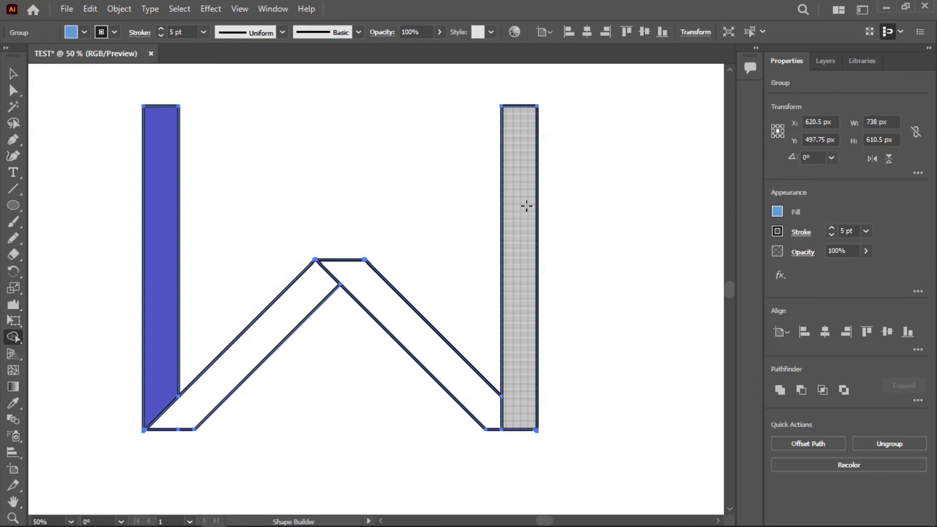
pyautogui.click(512, 235)
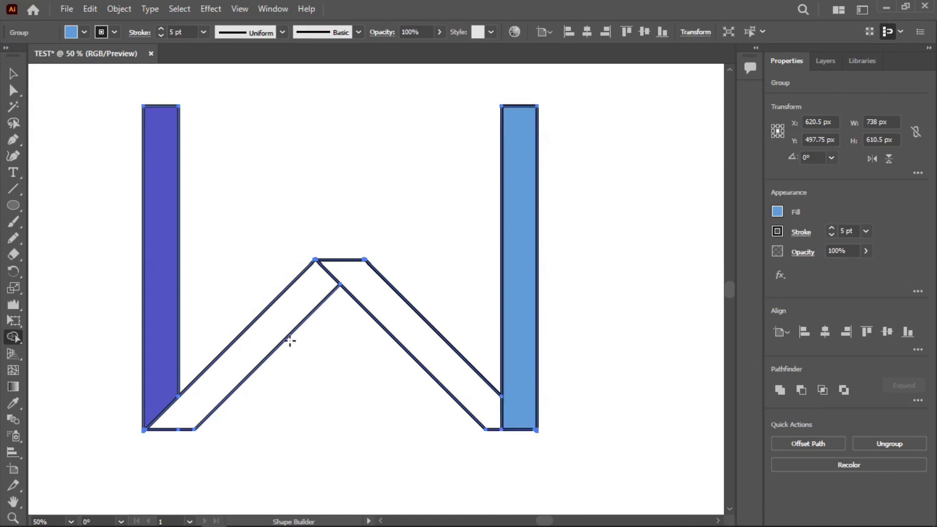
# Copy the hex code #220E24 from the palette in Chrome and fill the W's left diagonal with it in Illustrator using Shape Builder
pyautogui.moveTo(214, 525)
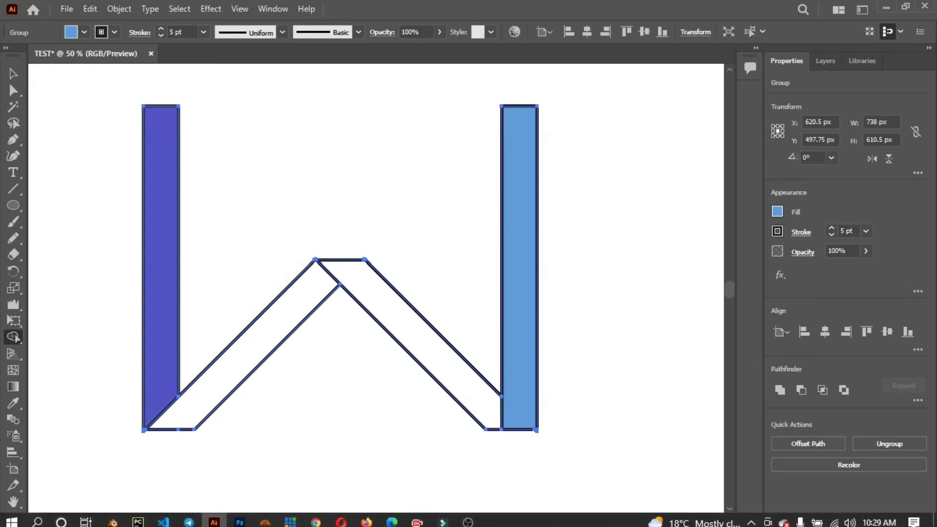
pyautogui.click(315, 518)
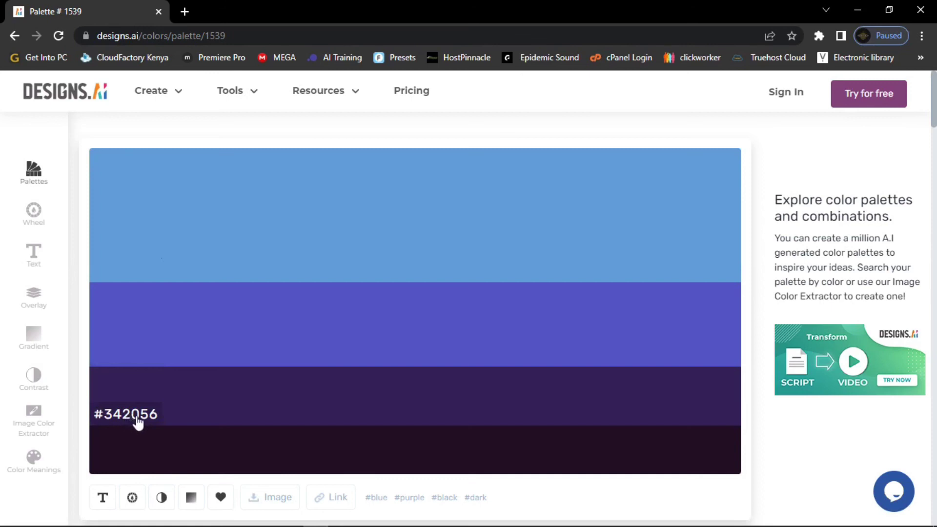
pyautogui.click(127, 462)
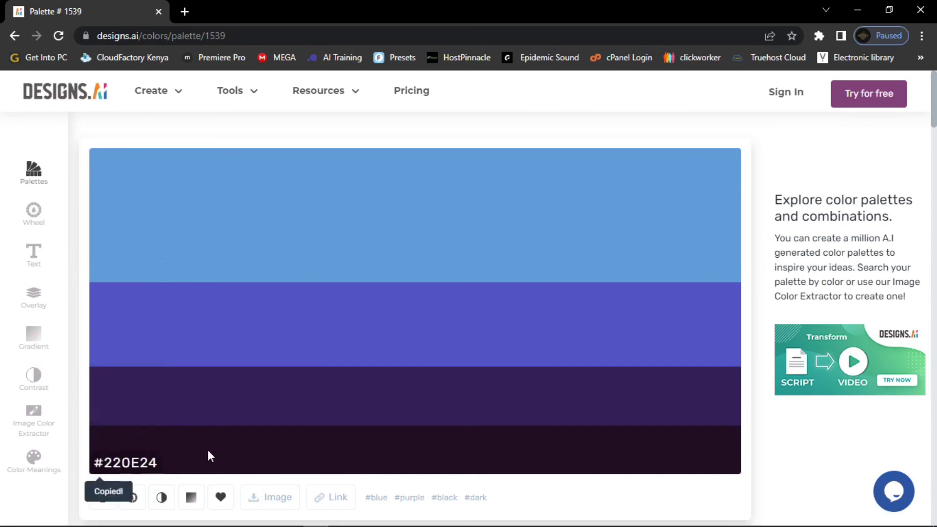
pyautogui.click(214, 517)
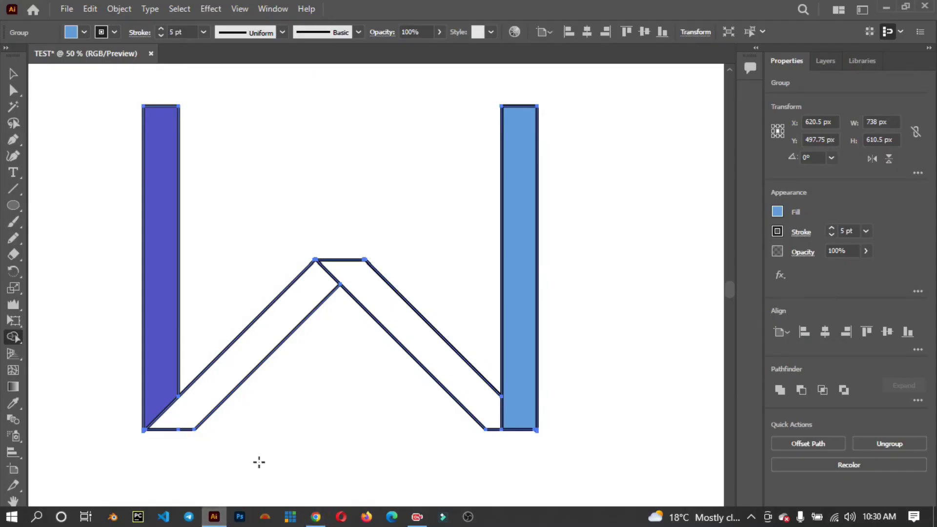
pyautogui.click(777, 212)
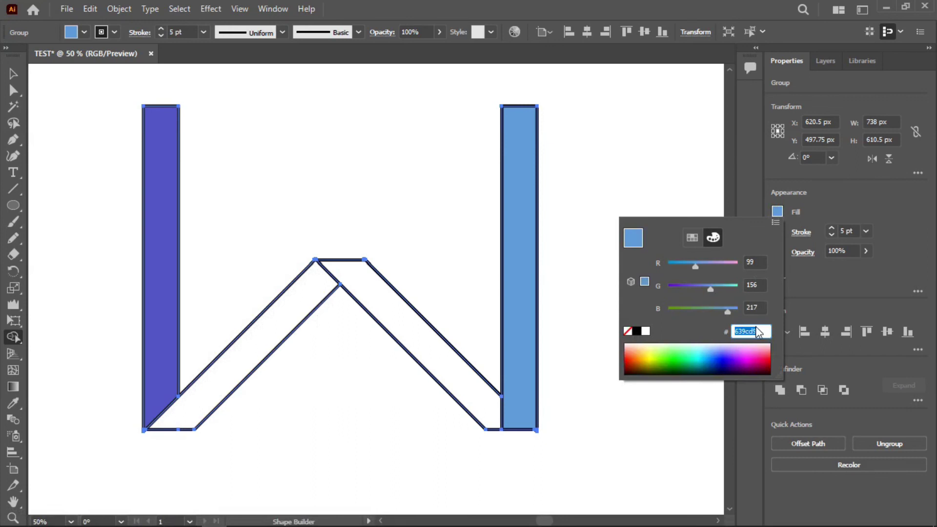
pyautogui.hotkey('ctrl', 'v')
pyautogui.press('Return')
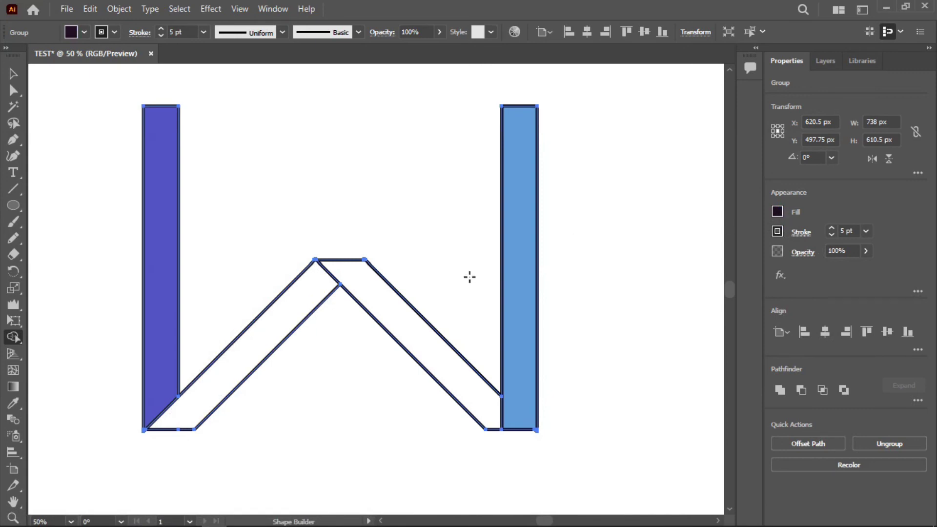
pyautogui.click(301, 310)
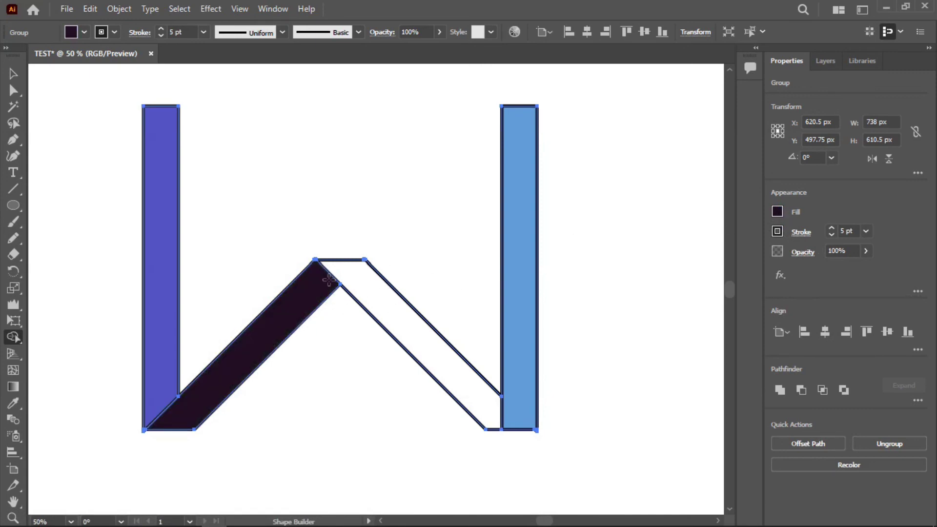
# Copy the hex code #342056 from the palette in Chrome and set it as the fill color in Illustrator
pyautogui.moveTo(187, 521)
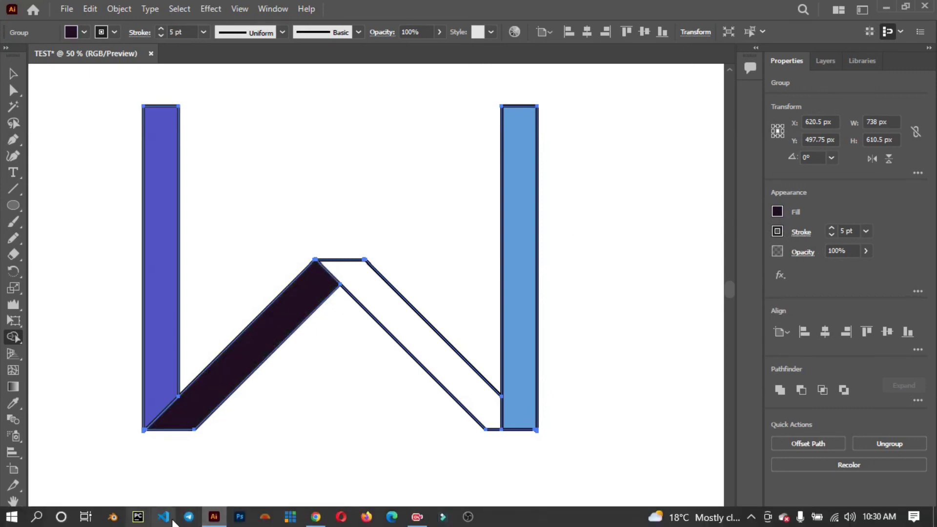
pyautogui.click(317, 519)
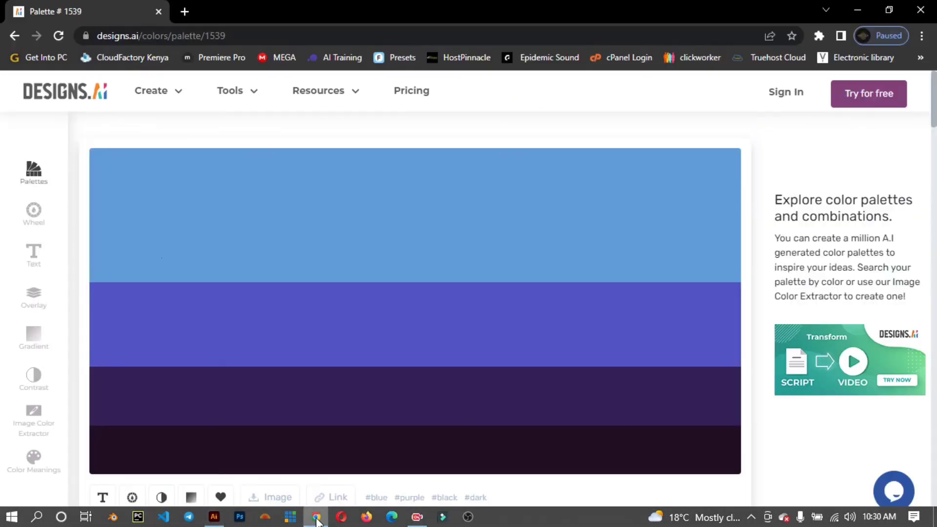
pyautogui.moveTo(276, 397)
pyautogui.click(140, 419)
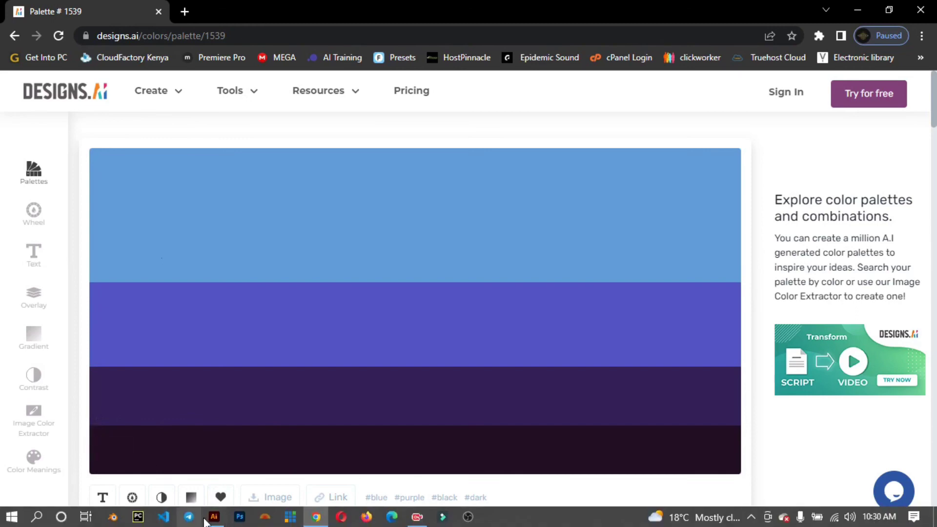
pyautogui.click(207, 519)
pyautogui.click(777, 211)
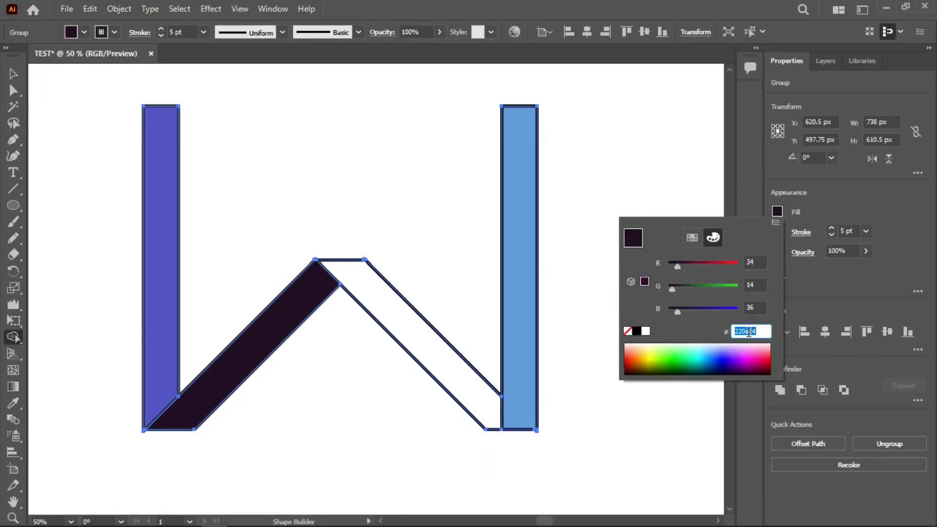
pyautogui.hotkey('ctrl', 'v')
pyautogui.click(777, 212)
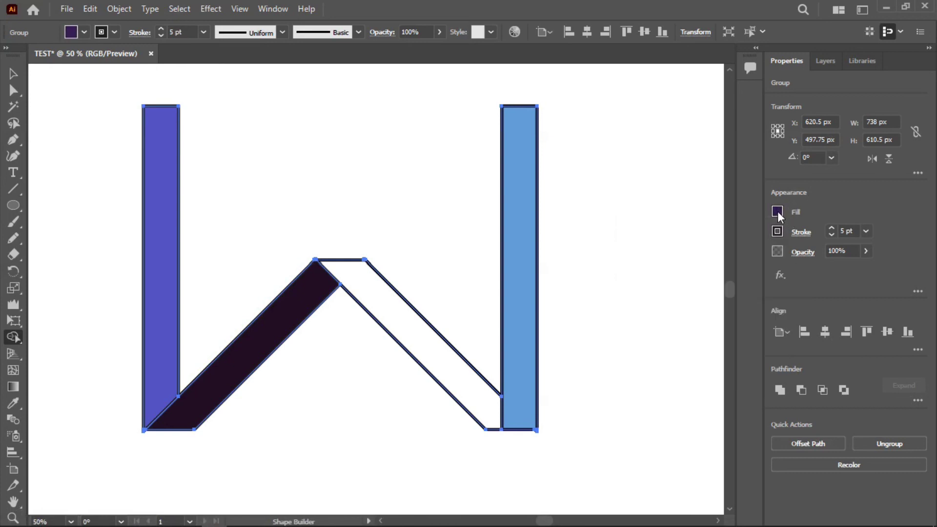
# Copy #342056 from the Chrome palette again, set it as Illustrator's fill color and fill the W's right diagonal with Shape Builder
pyautogui.moveTo(263, 522)
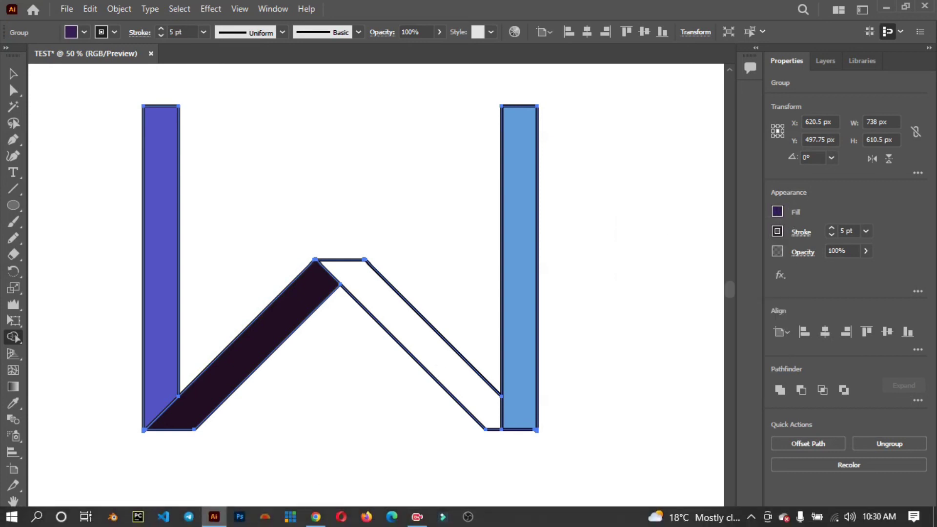
pyautogui.click(316, 516)
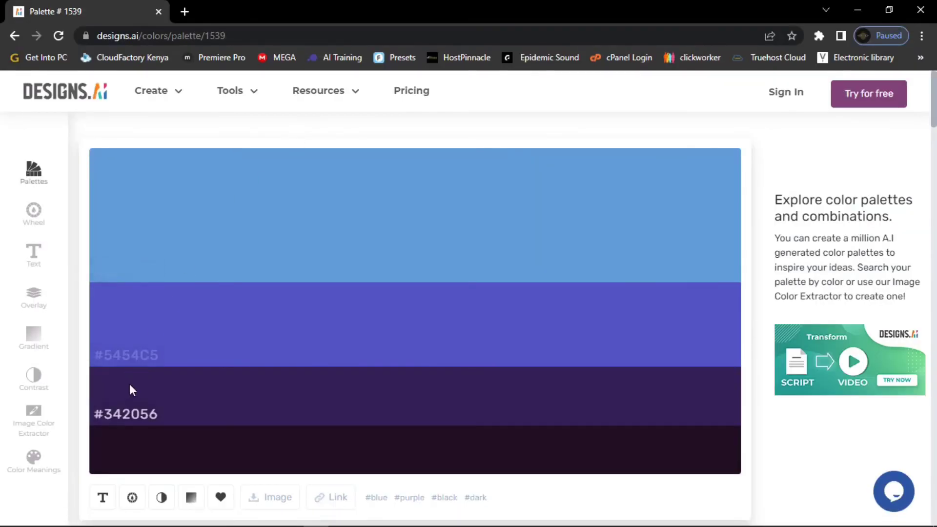
pyautogui.click(122, 415)
pyautogui.moveTo(252, 524)
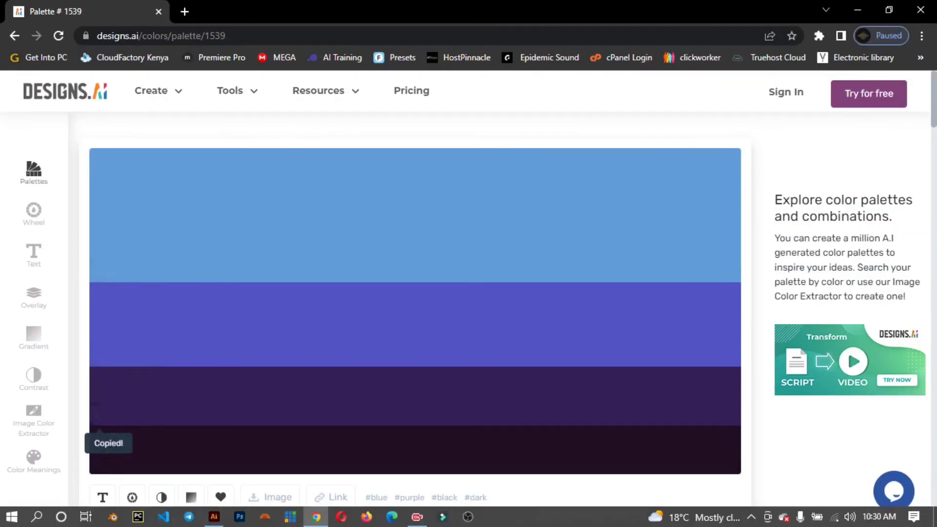
pyautogui.click(222, 520)
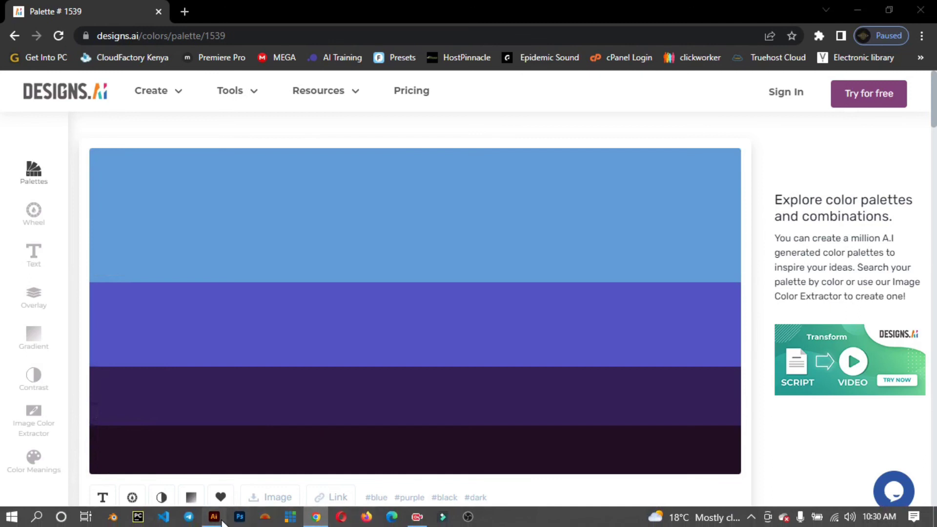
pyautogui.click(778, 212)
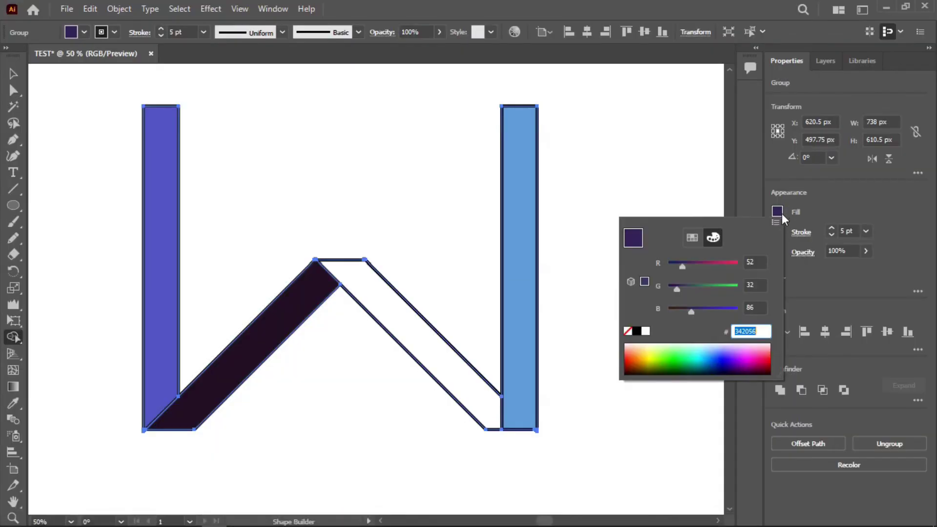
pyautogui.hotkey('ctrl', 'v')
pyautogui.click(777, 211)
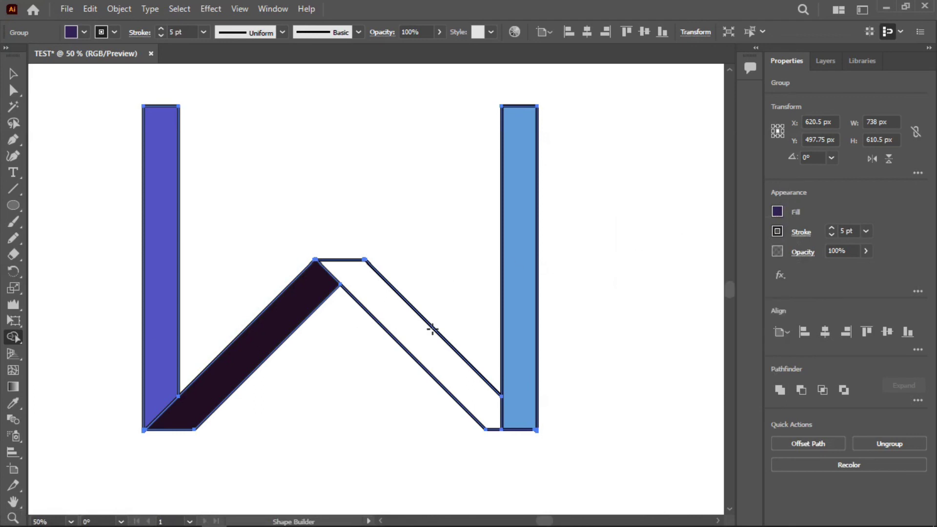
pyautogui.click(412, 336)
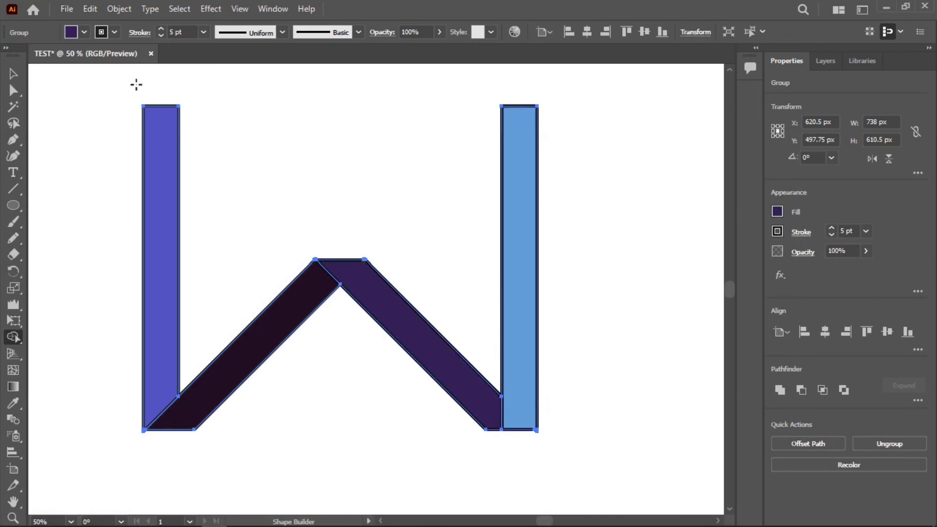
# Select the whole W shape, reduce its stroke to 0.75 pt and set the stroke color to None
pyautogui.click(13, 73)
pyautogui.moveTo(62, 87); pyautogui.dragTo(590, 462)
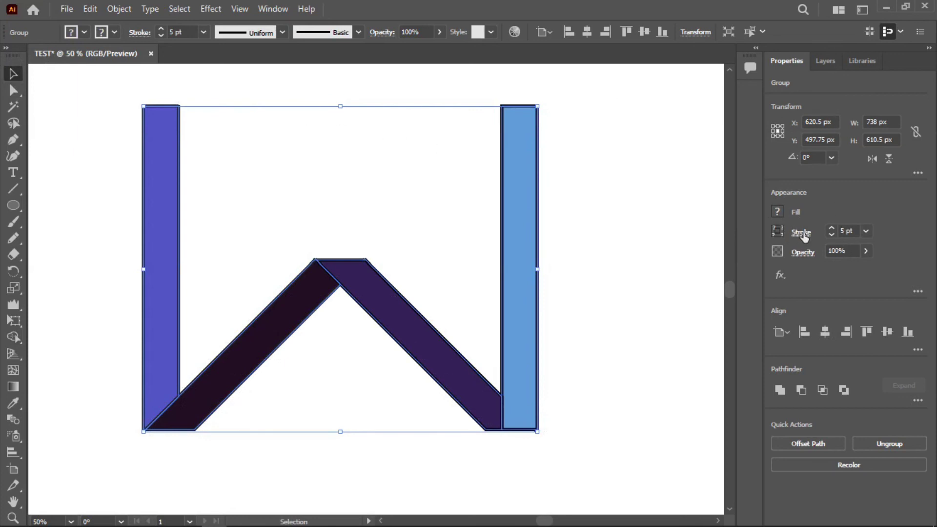
pyautogui.click(831, 233)
pyautogui.click(830, 234)
pyautogui.click(830, 234)
pyautogui.click(830, 234)
pyautogui.click(831, 234)
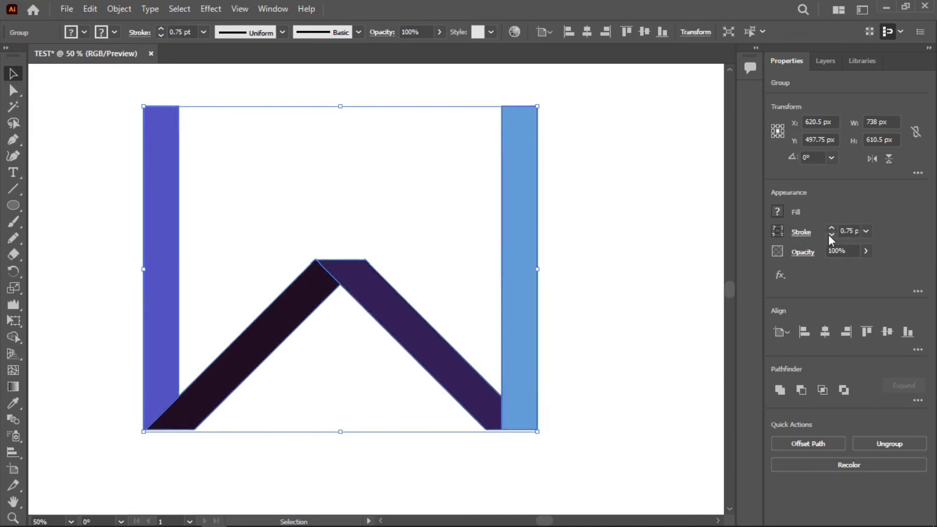
pyautogui.click(776, 231)
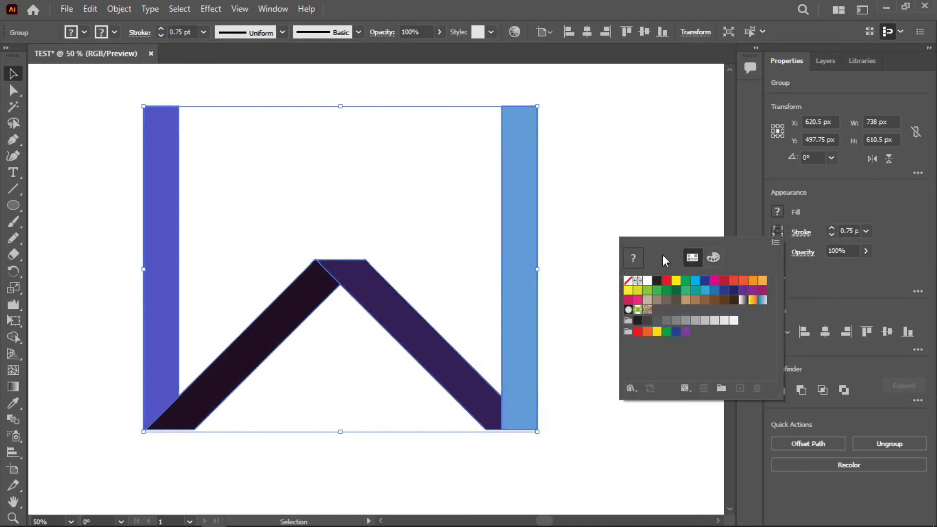
pyautogui.click(628, 280)
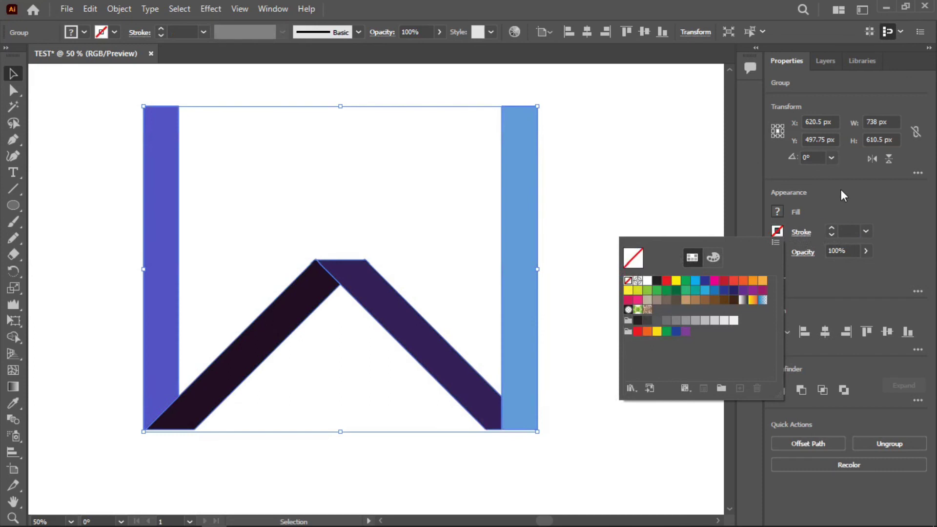
pyautogui.click(827, 216)
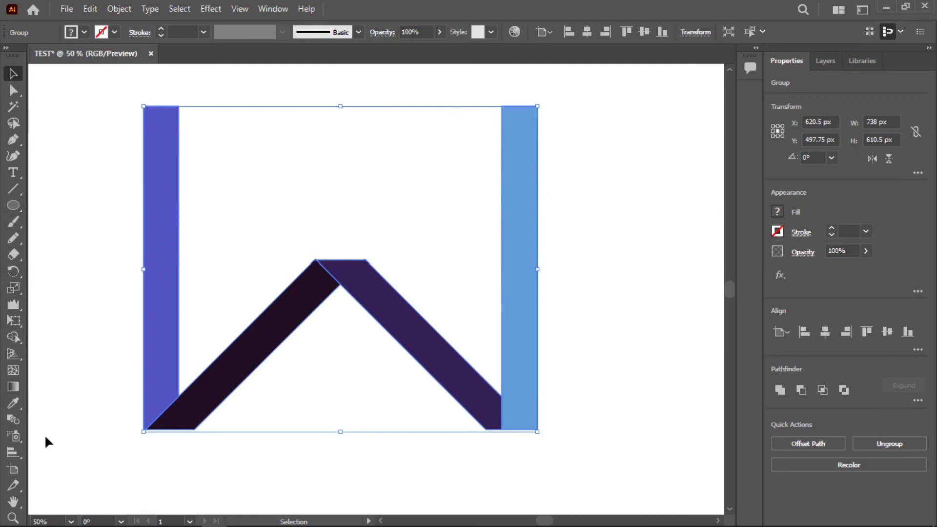
# Apply a radial gradient to the W's parts and set the right leg's center color stop to red
pyautogui.click(13, 387)
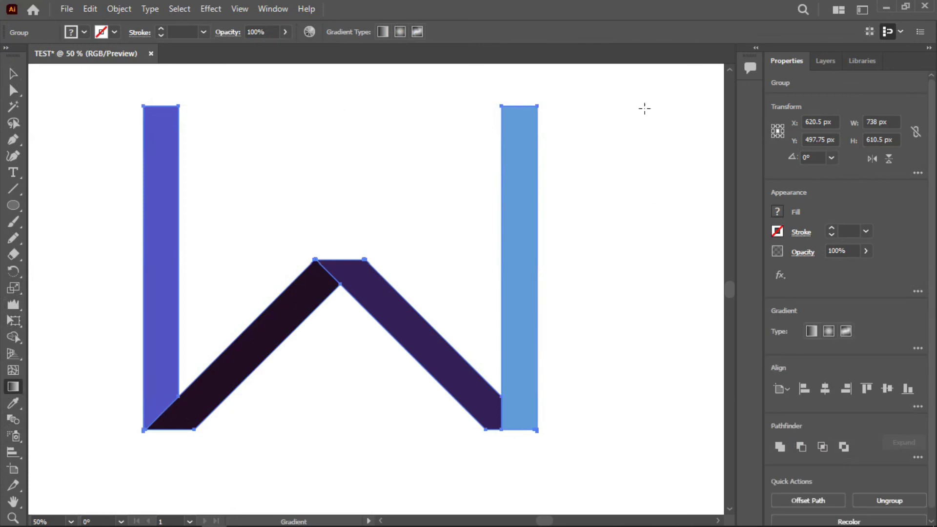
pyautogui.click(400, 30)
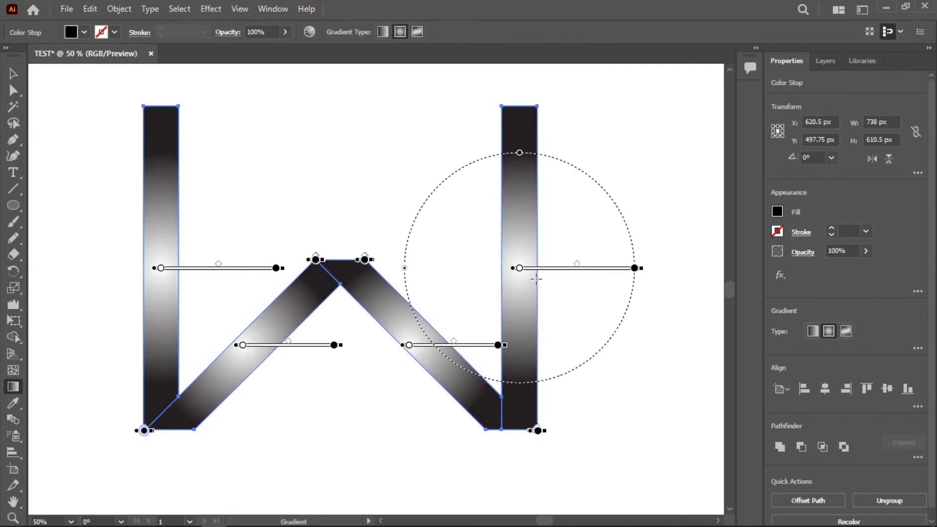
pyautogui.doubleClick(519, 269)
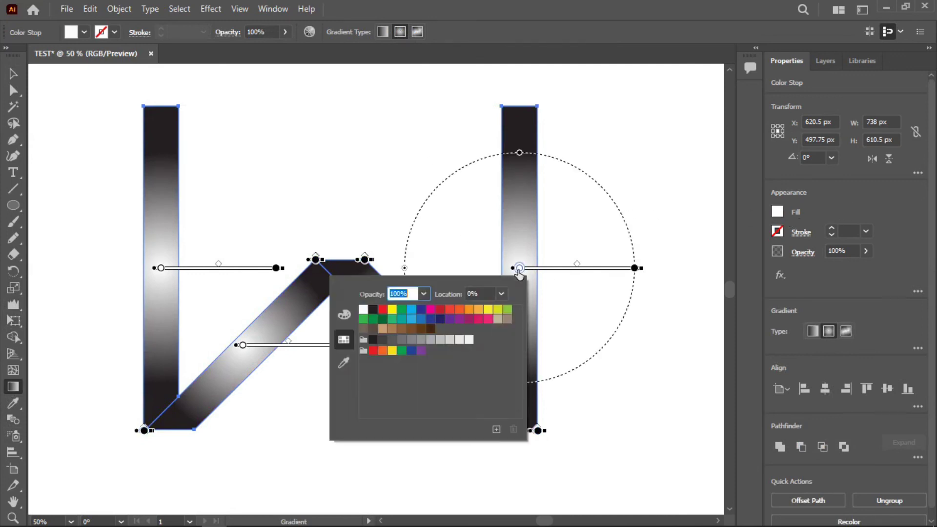
pyautogui.click(383, 310)
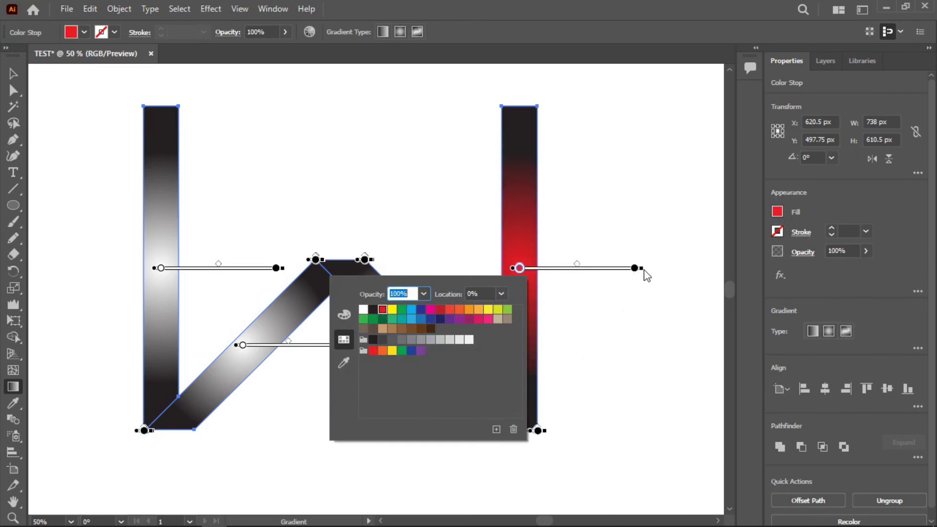
# Set the right leg's outer color stop to yellow and reapply the radial gradient type to the W's parts
pyautogui.doubleClick(634, 268)
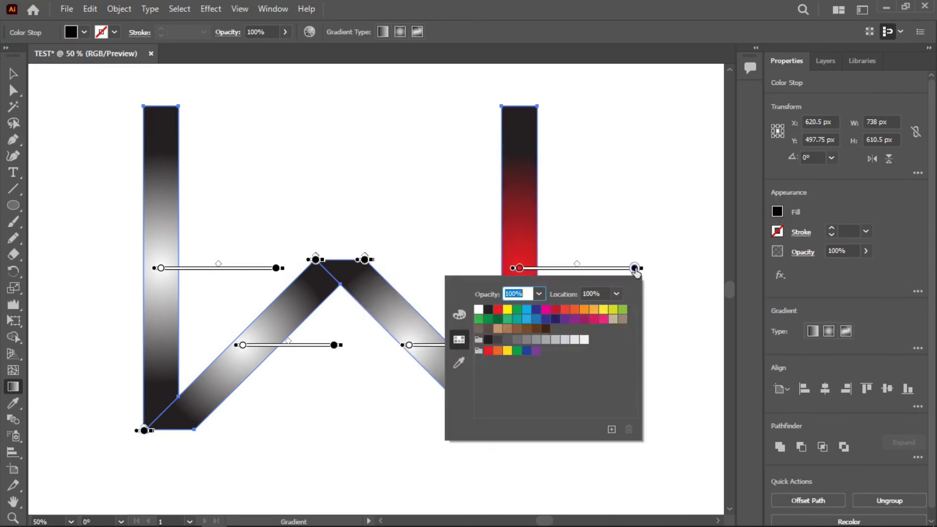
pyautogui.click(508, 310)
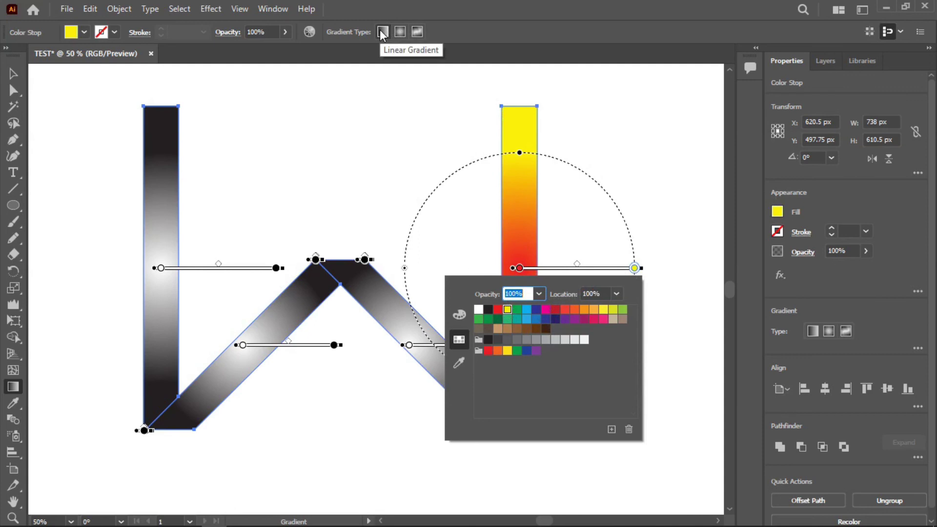
pyautogui.click(401, 32)
pyautogui.click(401, 31)
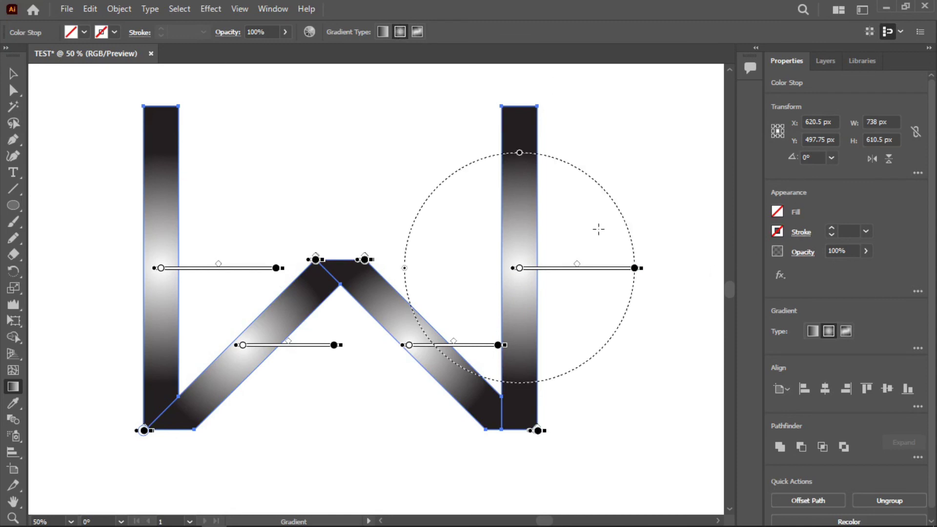
# Color the right leg's radial gradient with a red center stop and a yellow outer stop
pyautogui.doubleClick(519, 268)
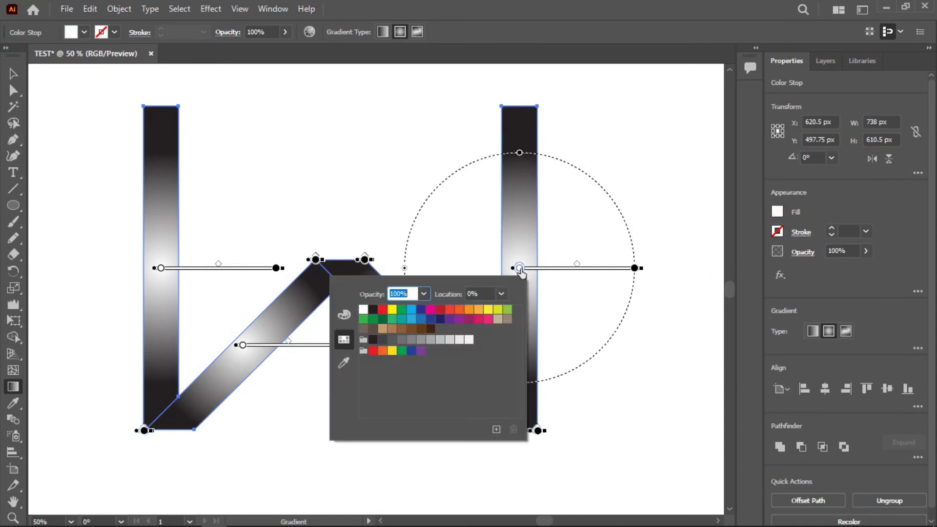
pyautogui.click(382, 310)
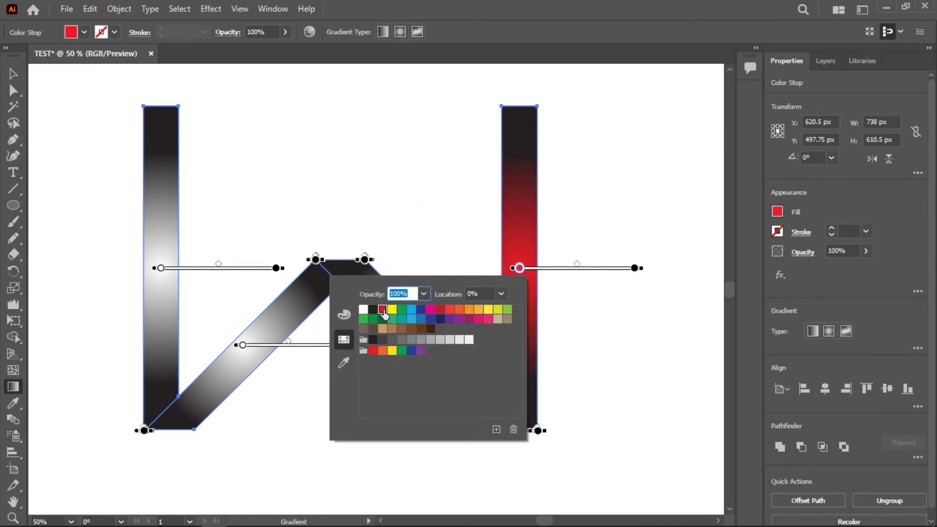
pyautogui.doubleClick(634, 267)
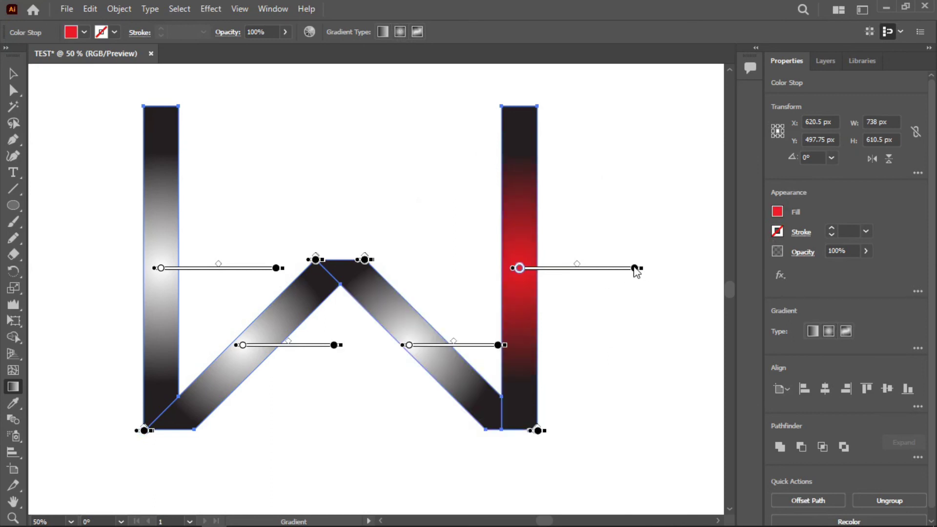
pyautogui.click(507, 309)
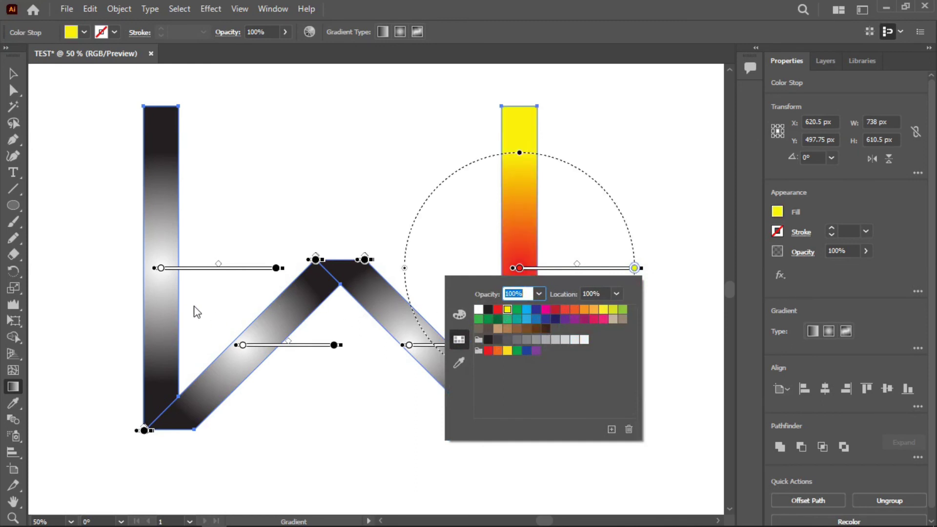
# Color the left leg's radial gradient with a red center stop and a yellow outer stop
pyautogui.doubleClick(161, 267)
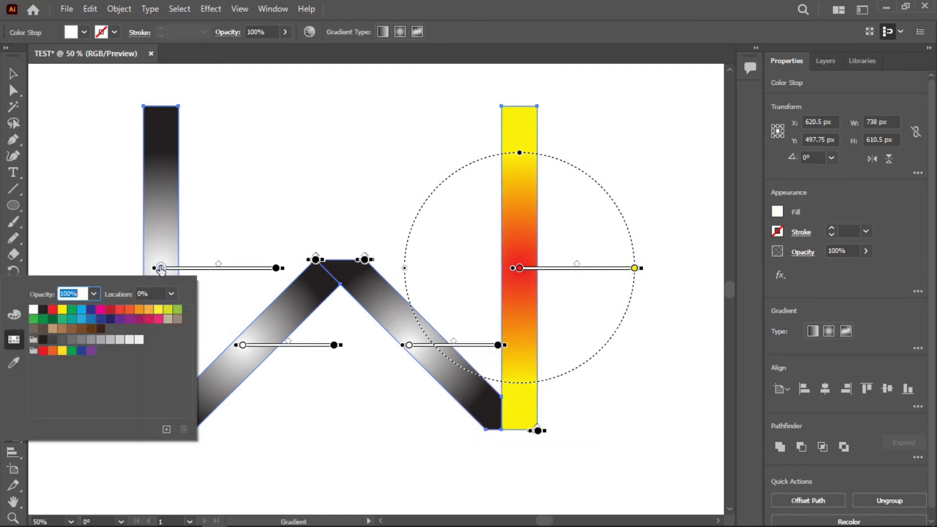
pyautogui.click(52, 309)
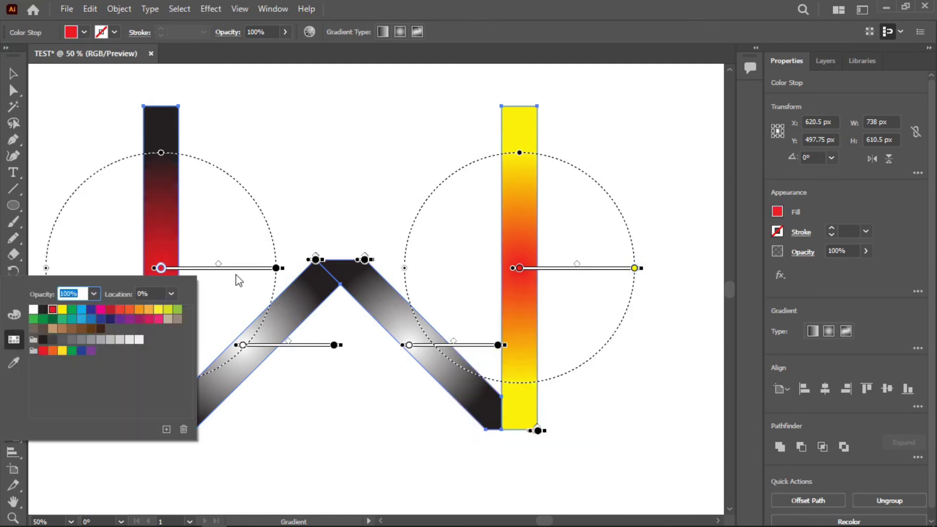
pyautogui.click(276, 268)
pyautogui.doubleClick(276, 268)
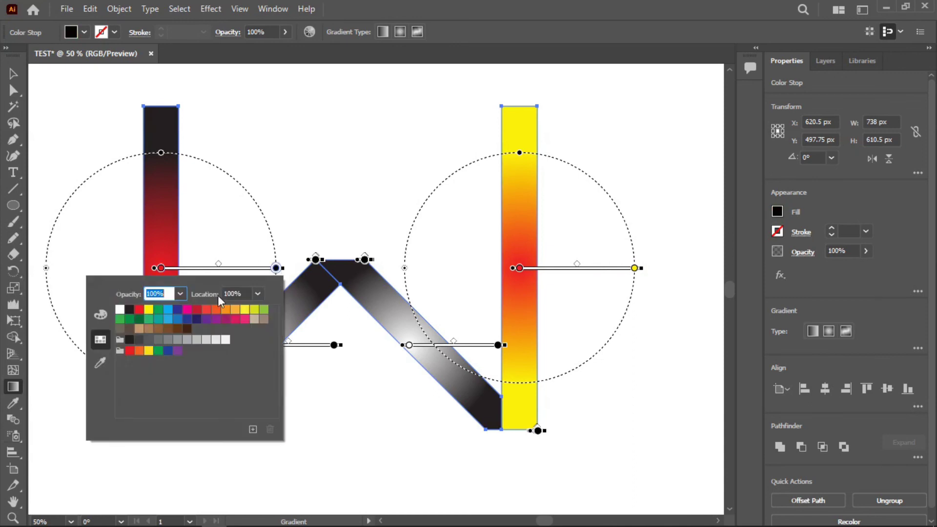
pyautogui.click(148, 308)
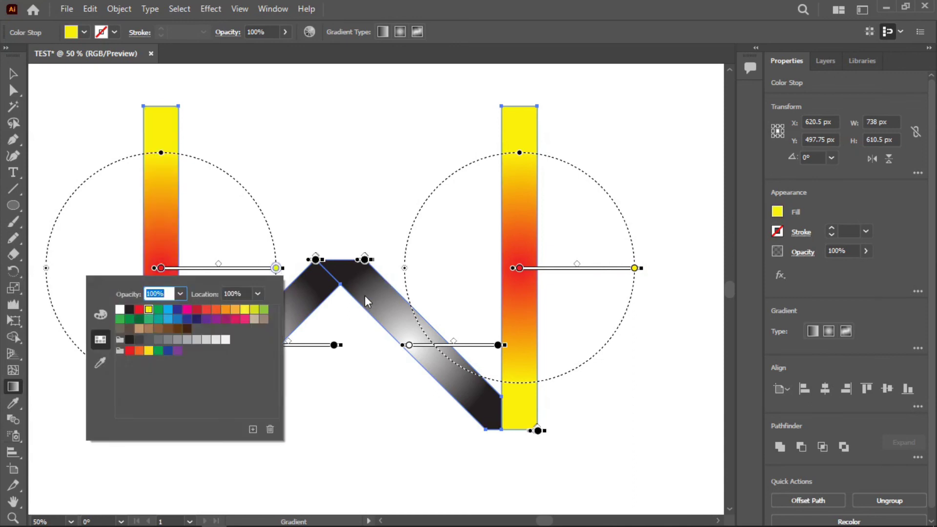
pyautogui.press('Escape')
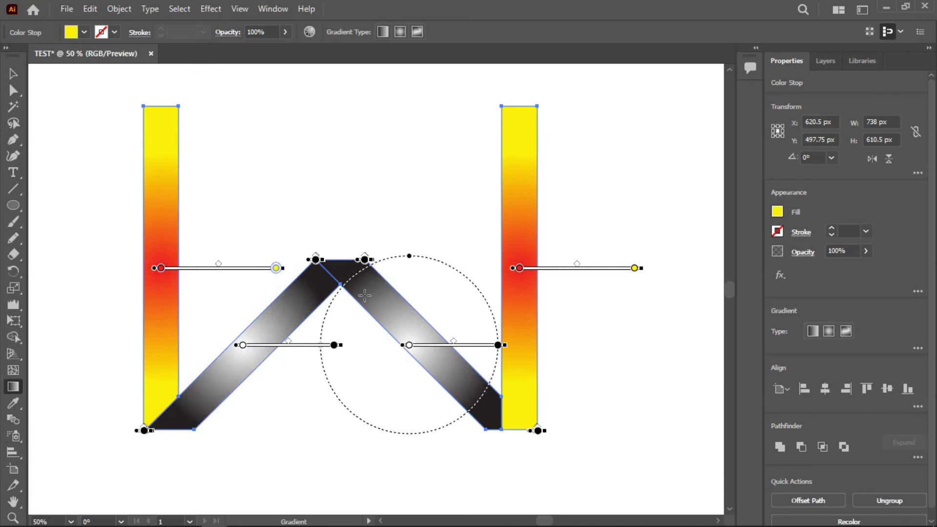
# Try dark blue on the center color stop of the W's right diagonal and settle on light orange
pyautogui.doubleClick(409, 345)
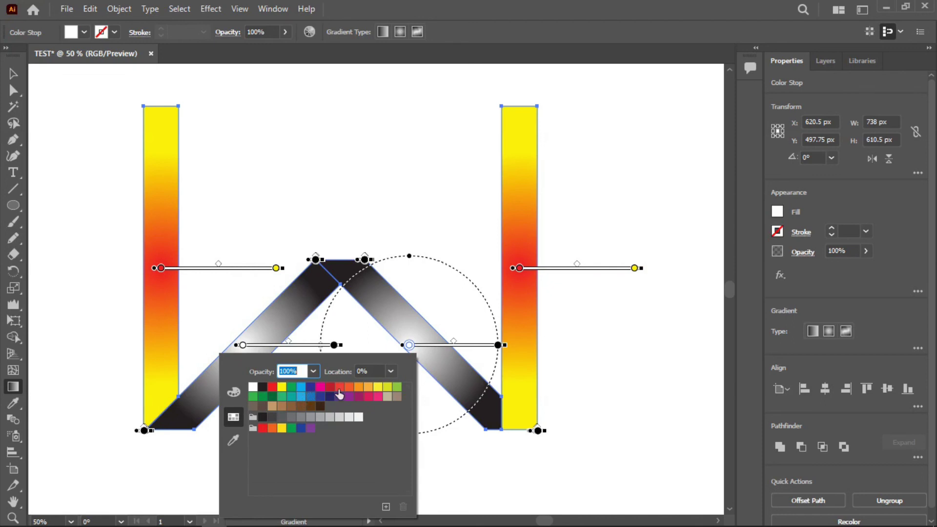
pyautogui.click(310, 387)
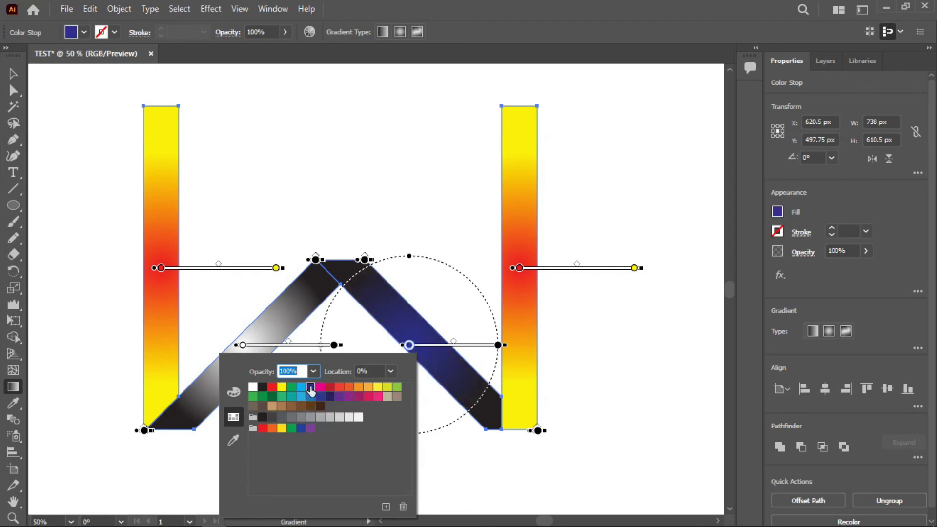
pyautogui.click(367, 388)
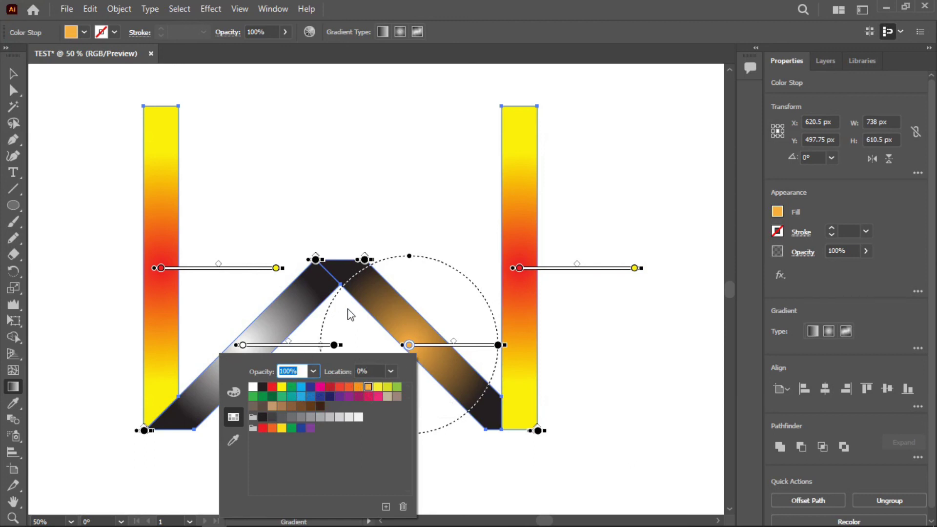
# Try magenta on the center color stop of the W's left diagonal, settle on orange and close the stop's color options
pyautogui.click(240, 344)
pyautogui.doubleClick(242, 345)
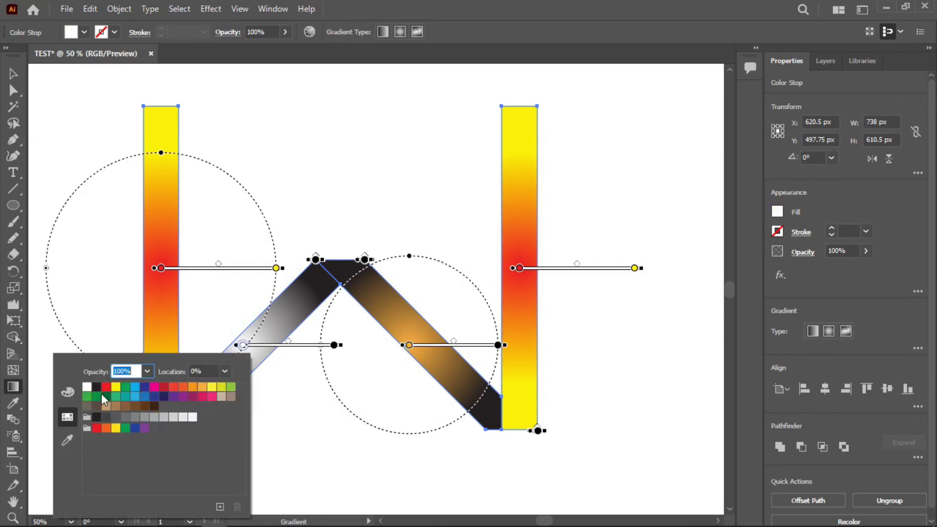
pyautogui.click(153, 388)
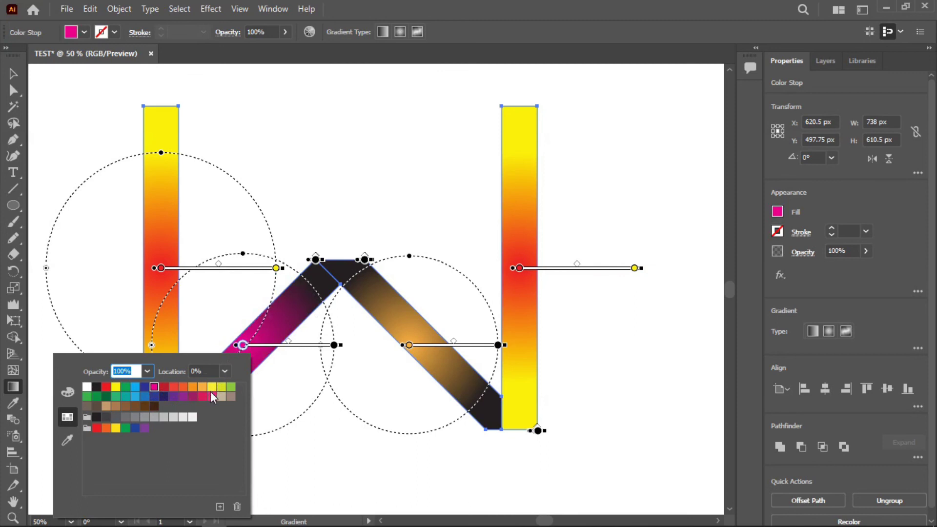
pyautogui.click(192, 386)
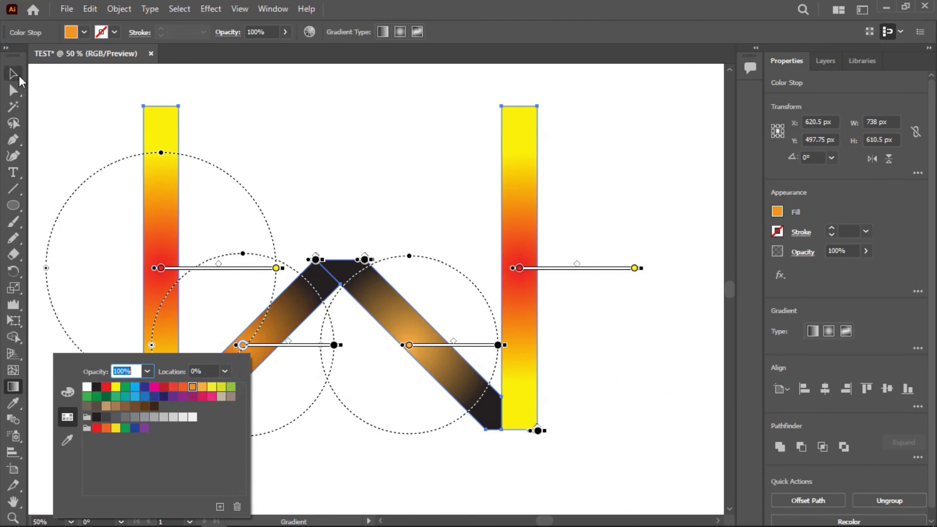
pyautogui.press('Escape')
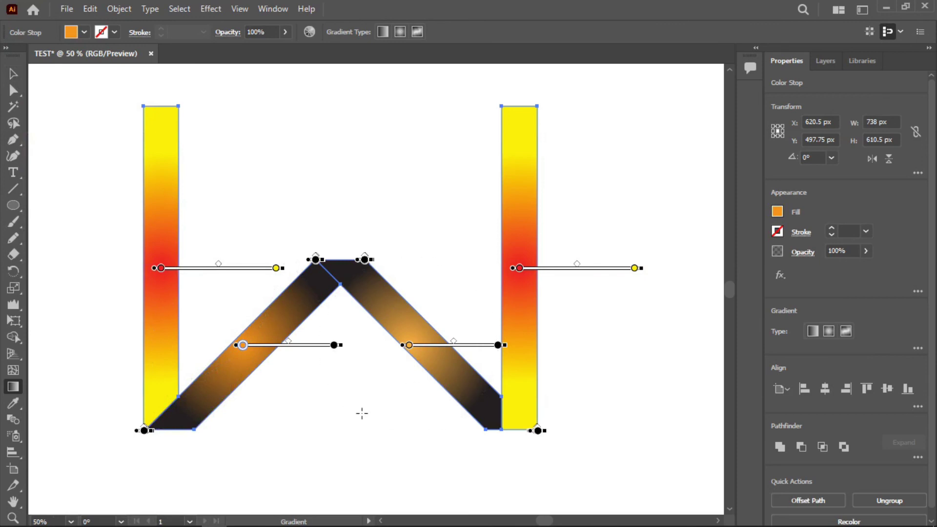